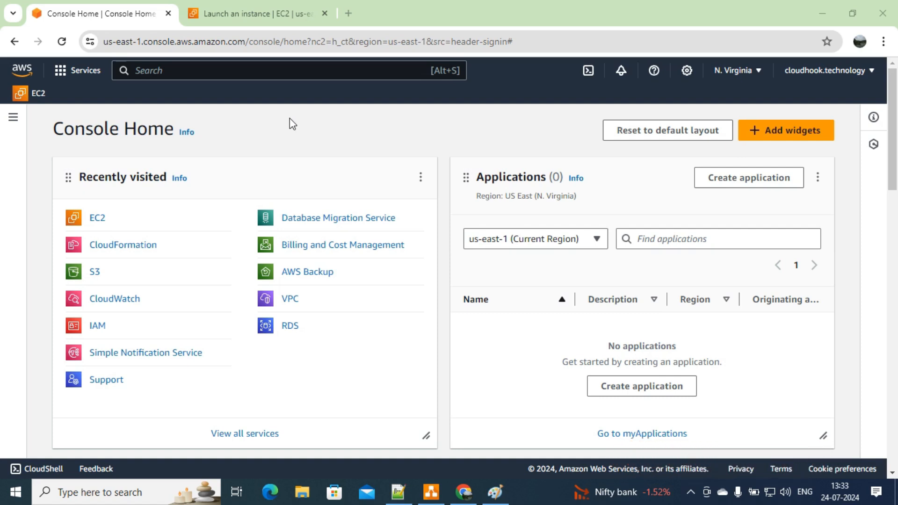
Step: Name the new EC2 instance WEBSERVER in the launch form, leaving type t2.micro
left_click(245, 6)
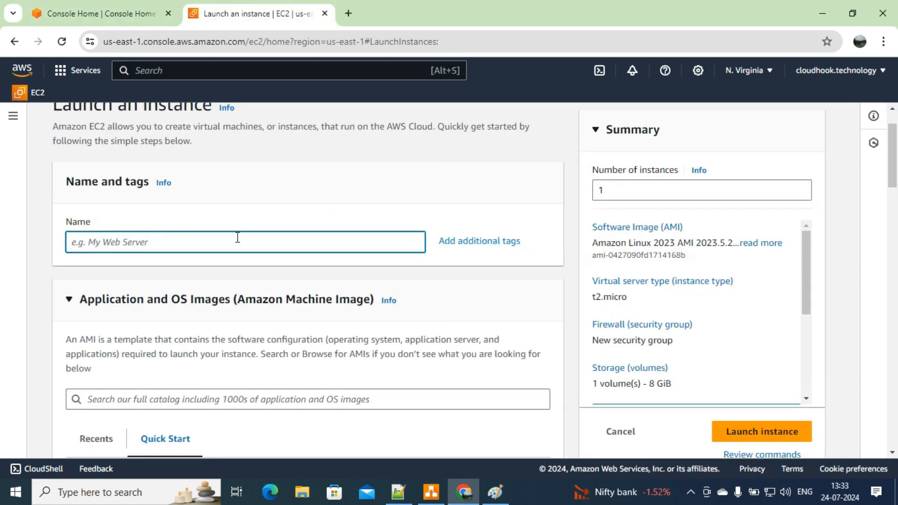
type("WEBSERVER")
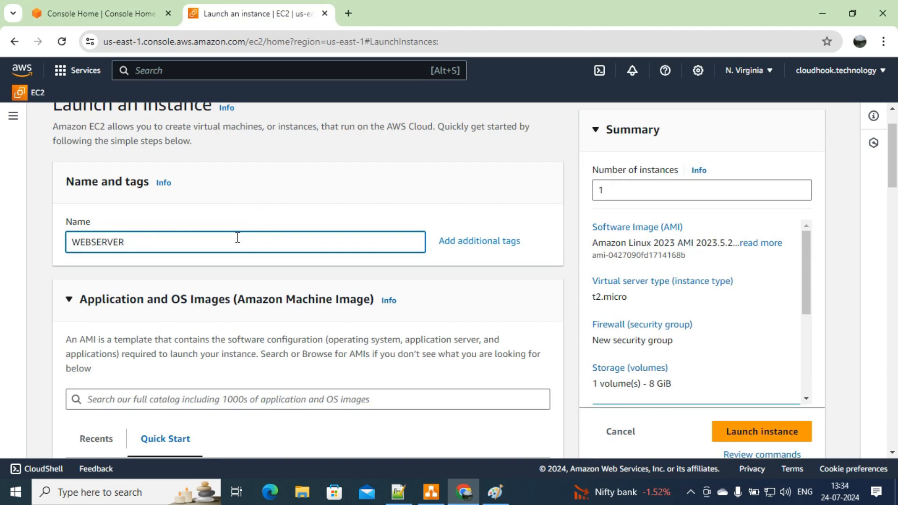
left_click_drag(894, 148, 894, 262)
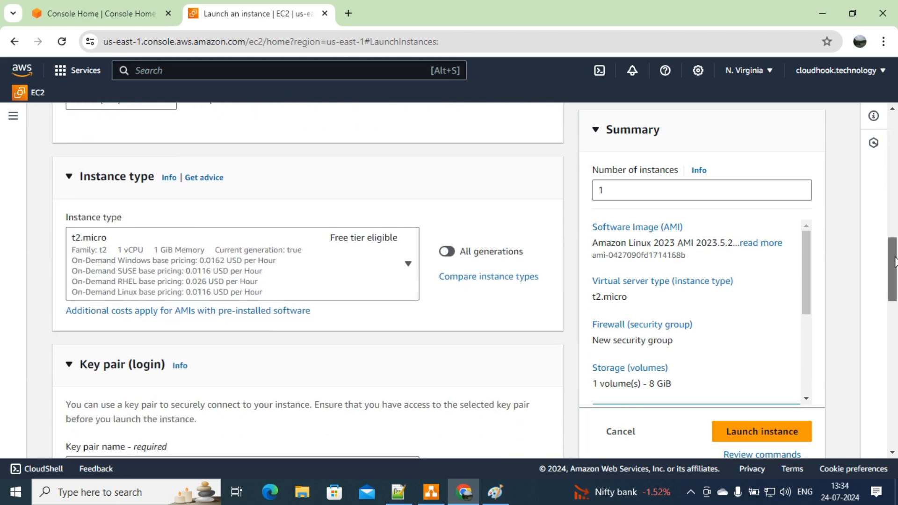
Step: Place the instance in VPC-A-vpc, subnet WEBSUBNET, with auto-assigned public IP enabled
scroll(332, 250, "down", 5)
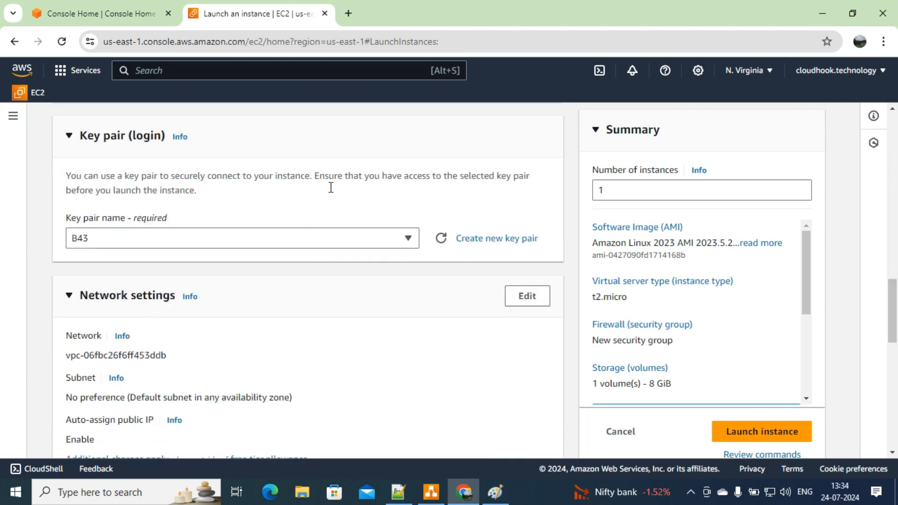
left_click(530, 296)
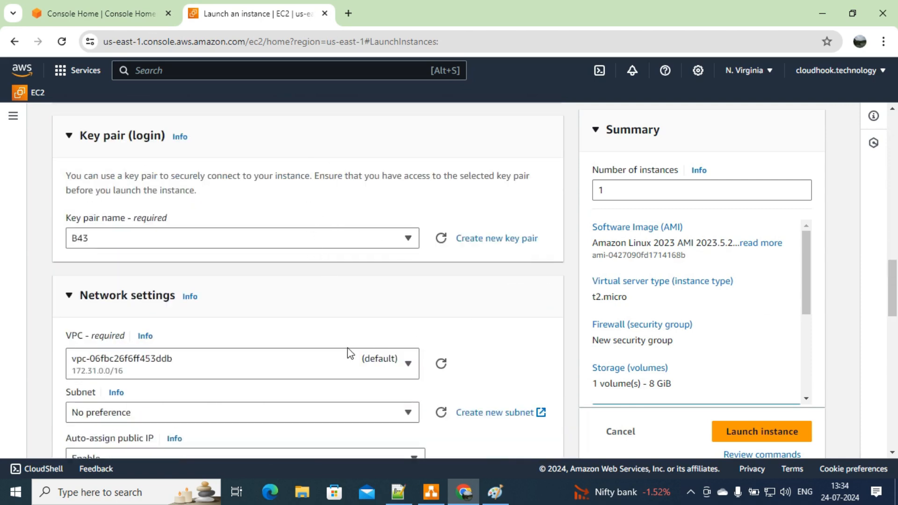
left_click(348, 374)
left_click(400, 276)
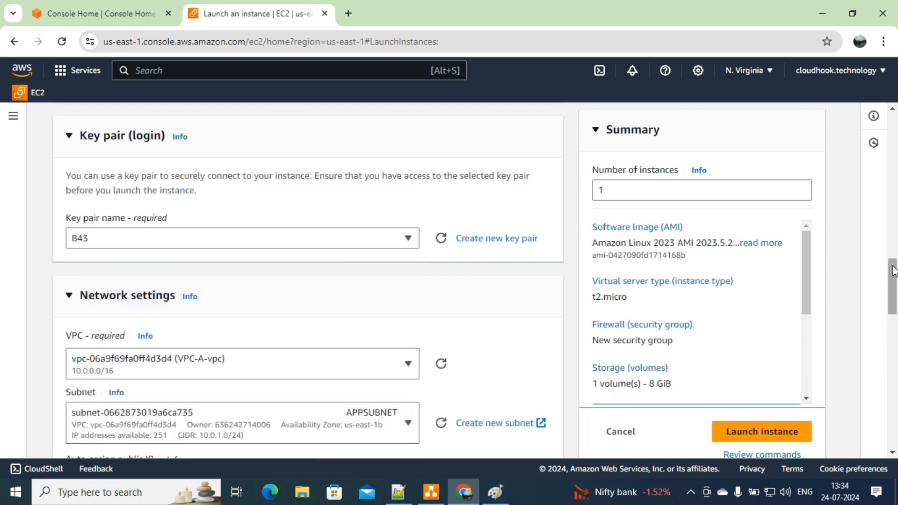
scroll(893, 270, "down", 5)
left_click(377, 190)
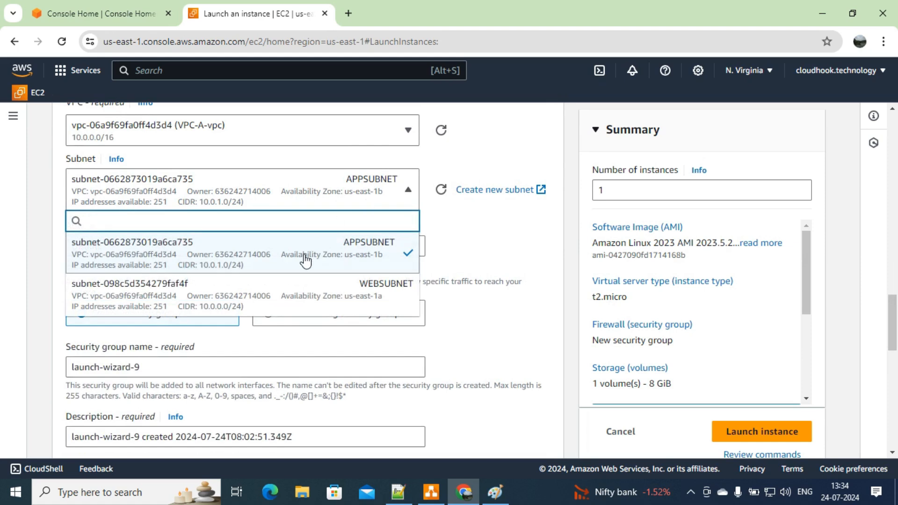
left_click(329, 296)
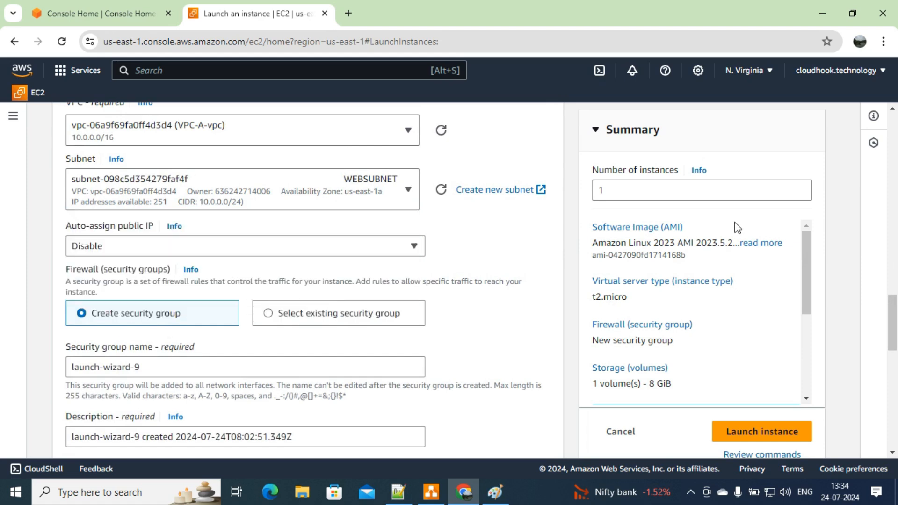
left_click(391, 242)
left_click(257, 270)
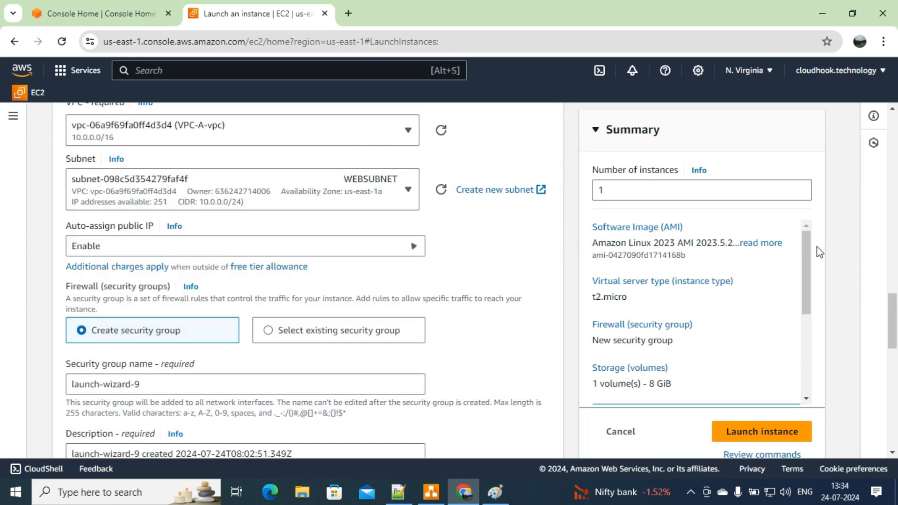
Step: Set the security group's inbound rule type to All traffic
left_click_drag(888, 321, 890, 374)
left_click(167, 227)
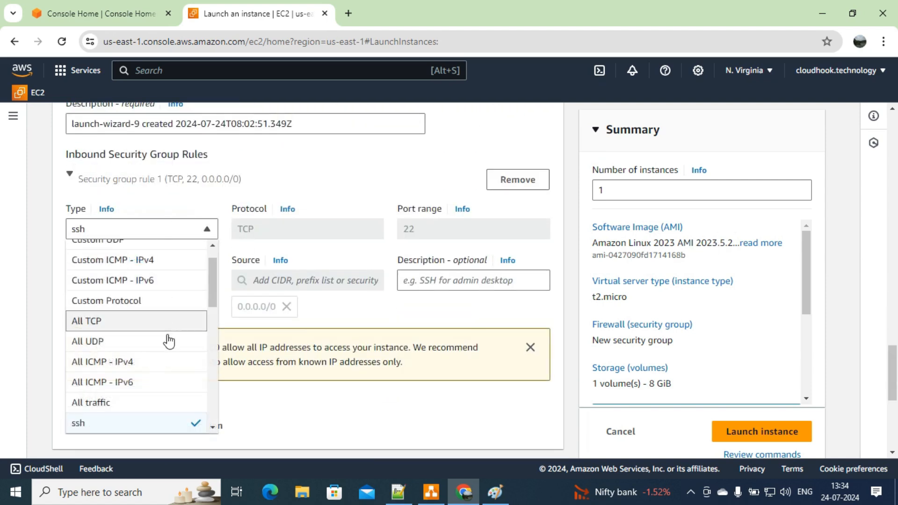
left_click(172, 403)
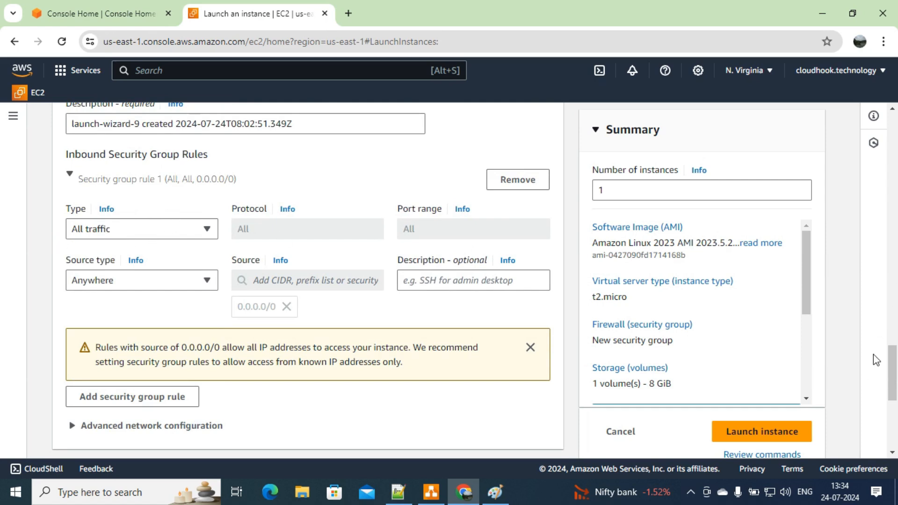
left_click_drag(891, 374, 891, 416)
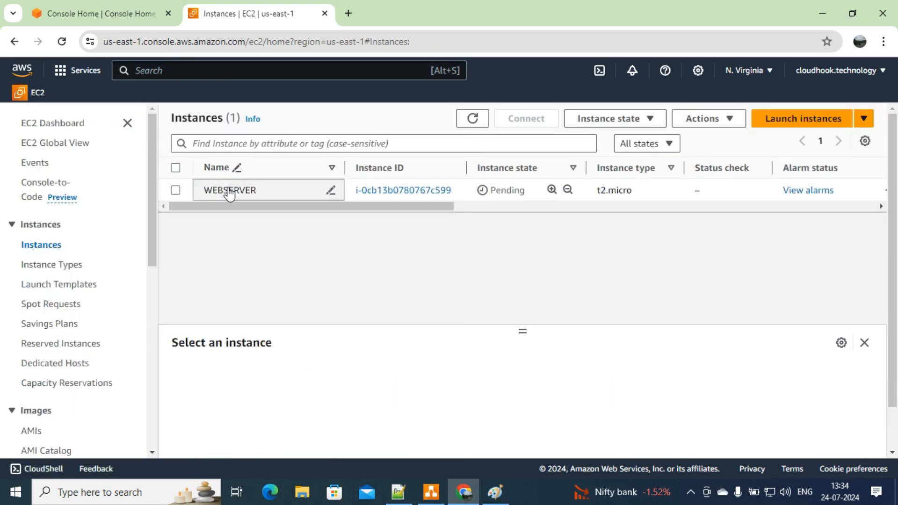
Step: Select the WEBSERVER row to show its public and private IPv4 details
left_click(174, 192)
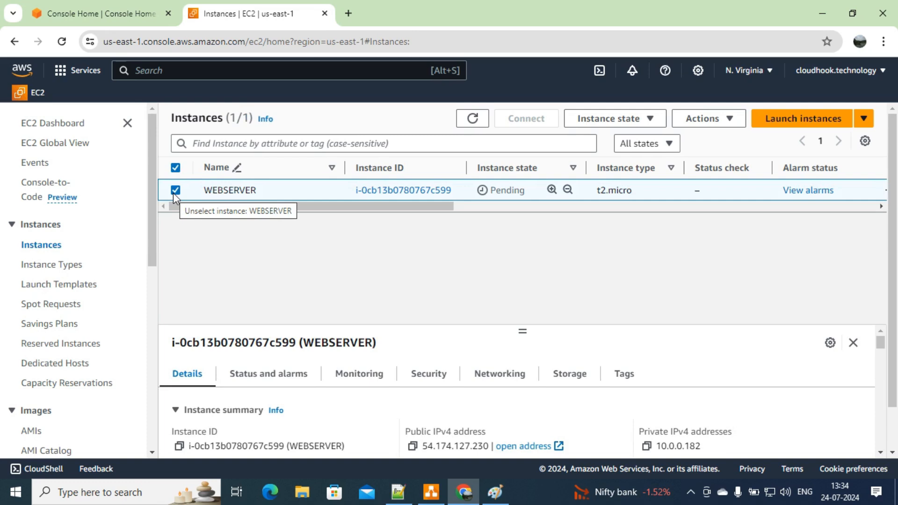
Step: Review WEBSERVER's Monitoring tab metric charts in an enlarged details pane, then bring up blank Paint
left_click(357, 380)
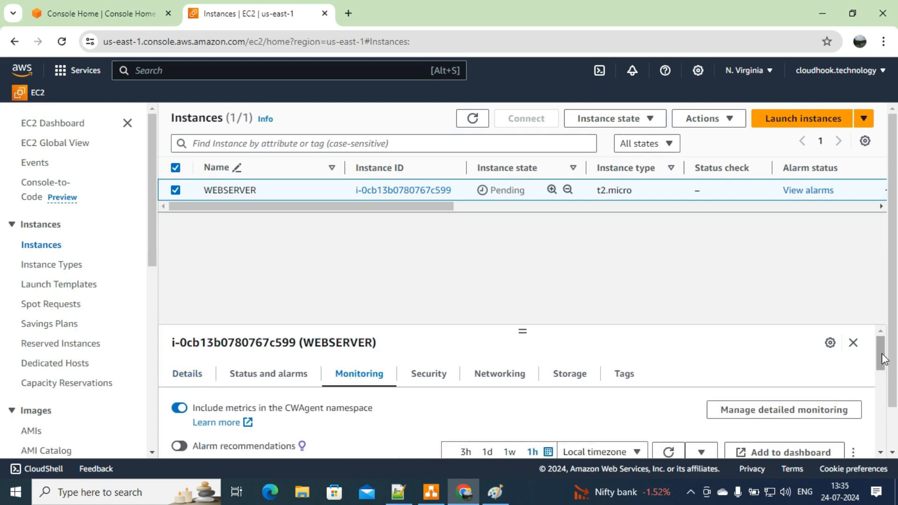
scroll(884, 385, "down", 1)
scroll(884, 386, "down", 2)
left_click_drag(522, 331, 521, 237)
left_click_drag(880, 346, 878, 295)
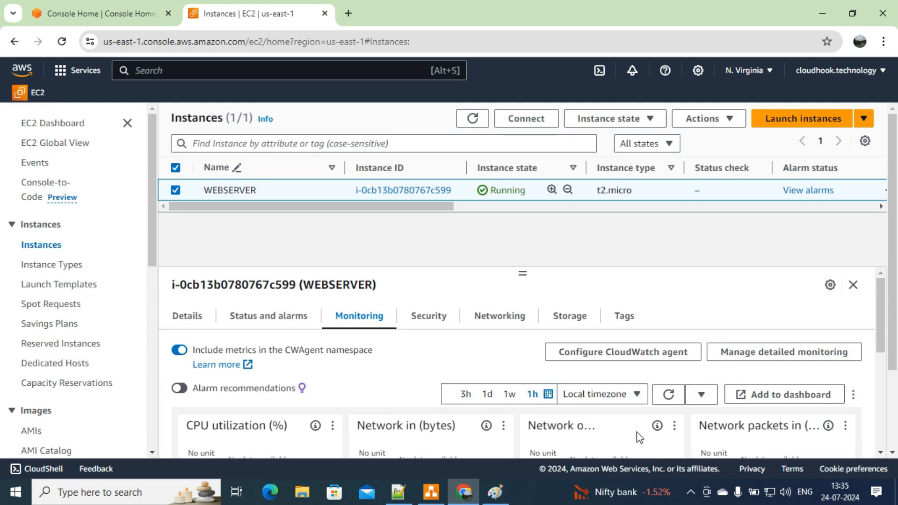
scroll(755, 427, "down", 3)
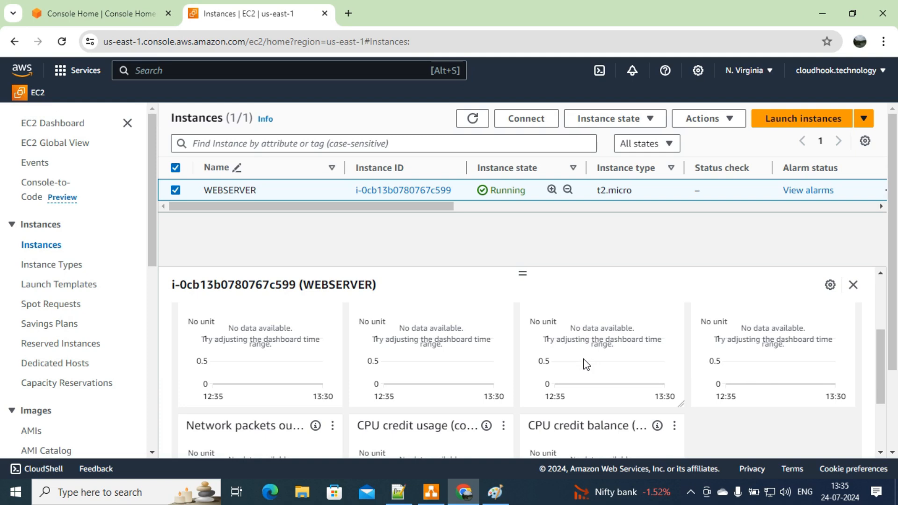
left_click(495, 492)
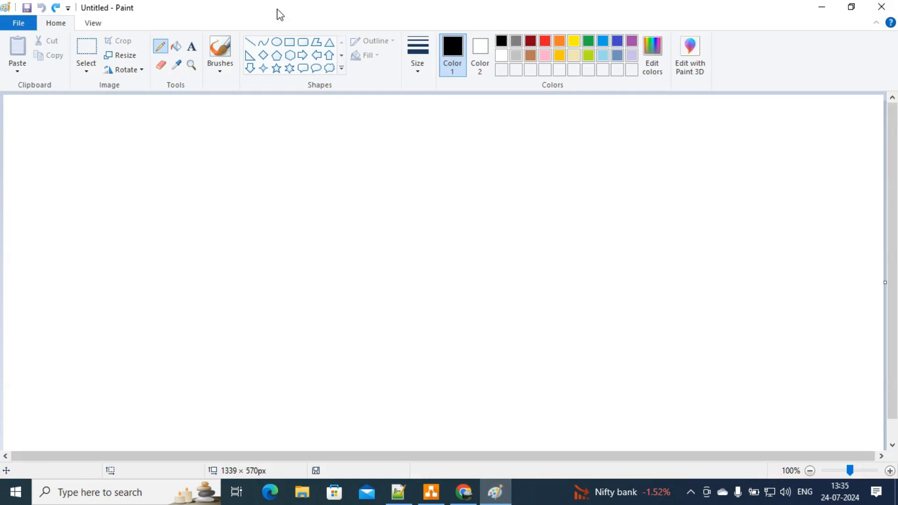
Step: Draw a rounded box on the canvas's left side labelled EC2-WEBSERVER
left_click(304, 44)
left_click_drag(102, 178, 276, 335)
left_click(191, 46)
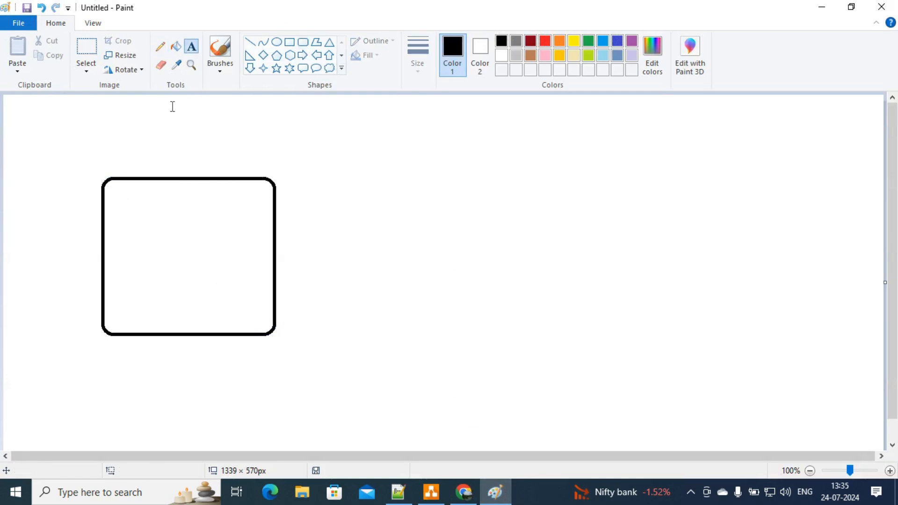
left_click(136, 200)
type("EC2-WEBSERVER")
key("Return")
key("Return")
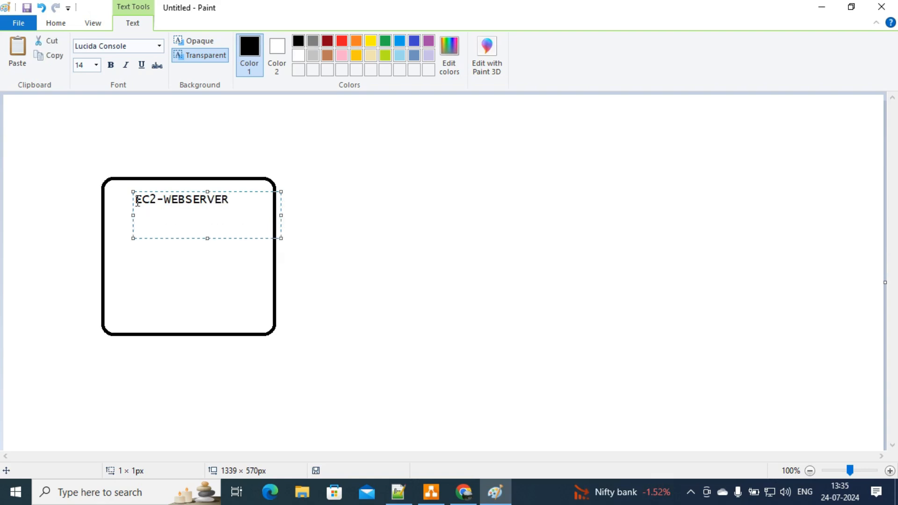
left_click(250, 110)
Step: Draw two lines from the box ending at RAM-MEMORY and DISK-MEMORY labels
left_click(251, 43)
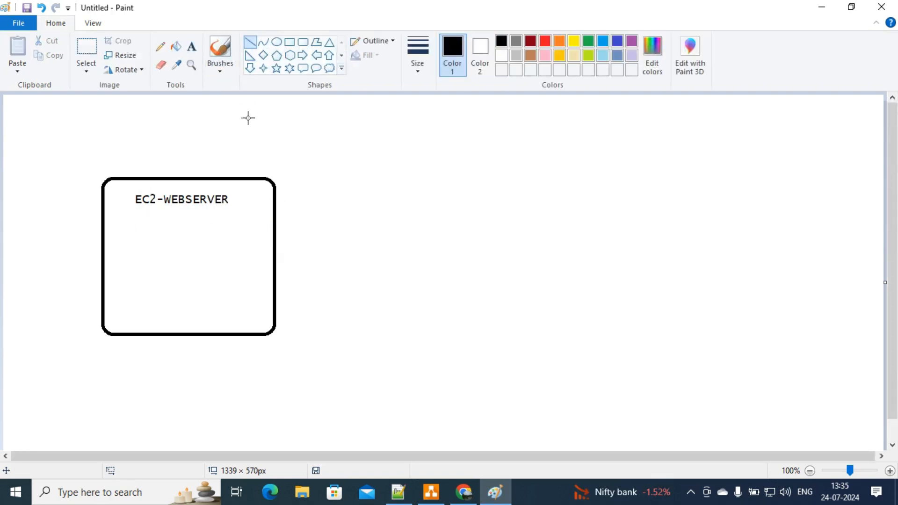
left_click_drag(225, 210, 401, 165)
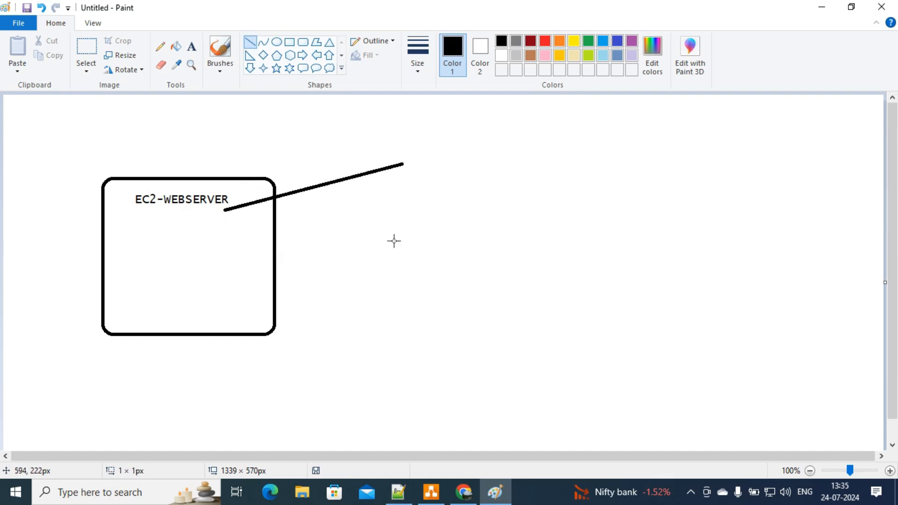
left_click_drag(227, 227, 398, 246)
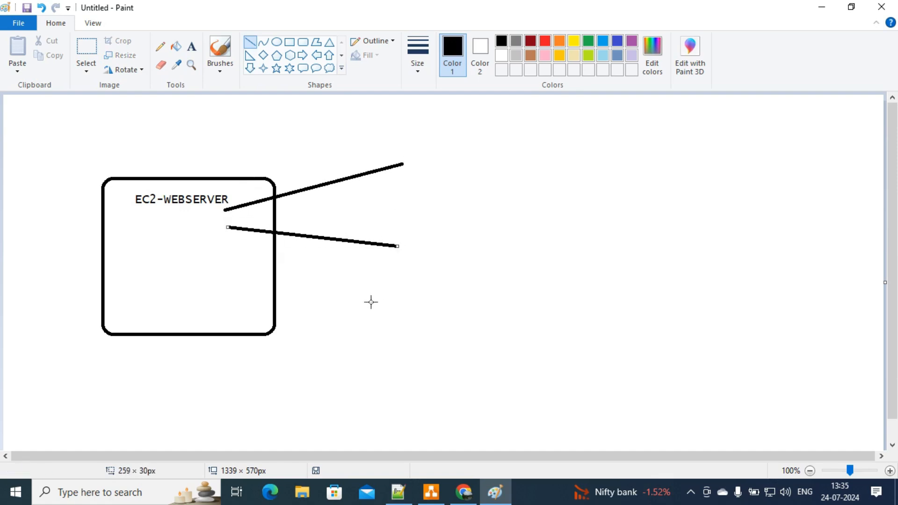
left_click(191, 46)
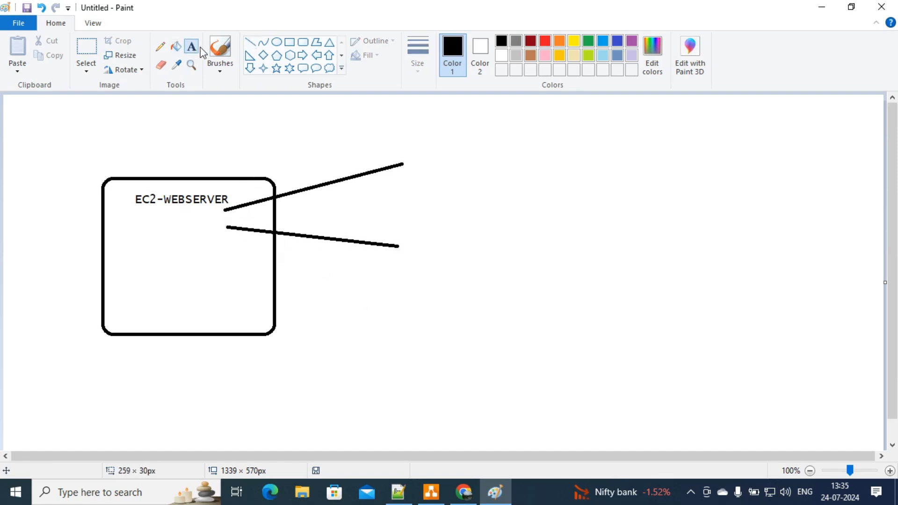
left_click(414, 151)
type("RAM-ME")
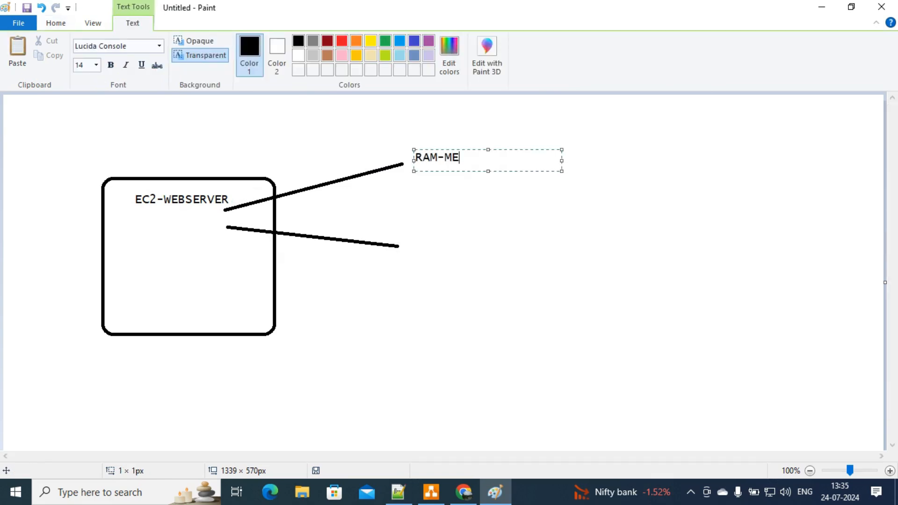
type("MORY")
key("Return")
key("Return")
key("Return")
key("Return")
key("Return")
key("Return")
key("Return")
key("Return")
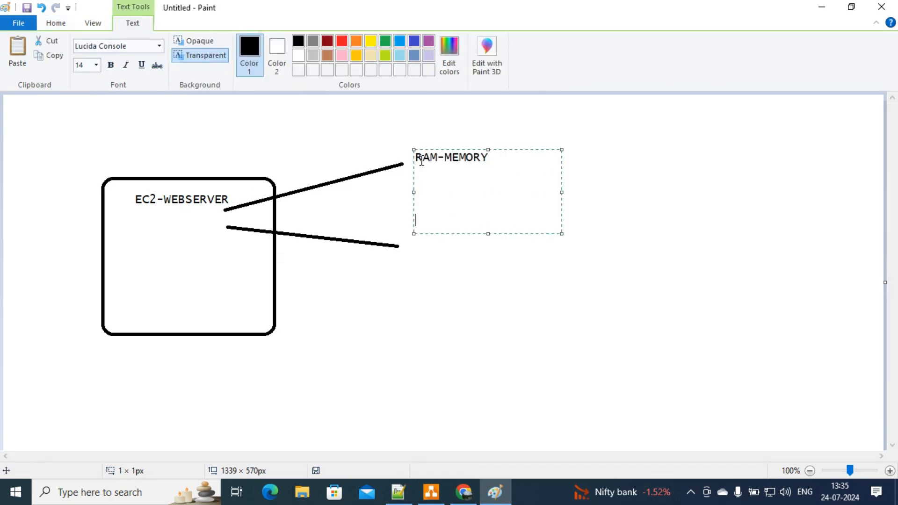
type("DISK-MEMORY")
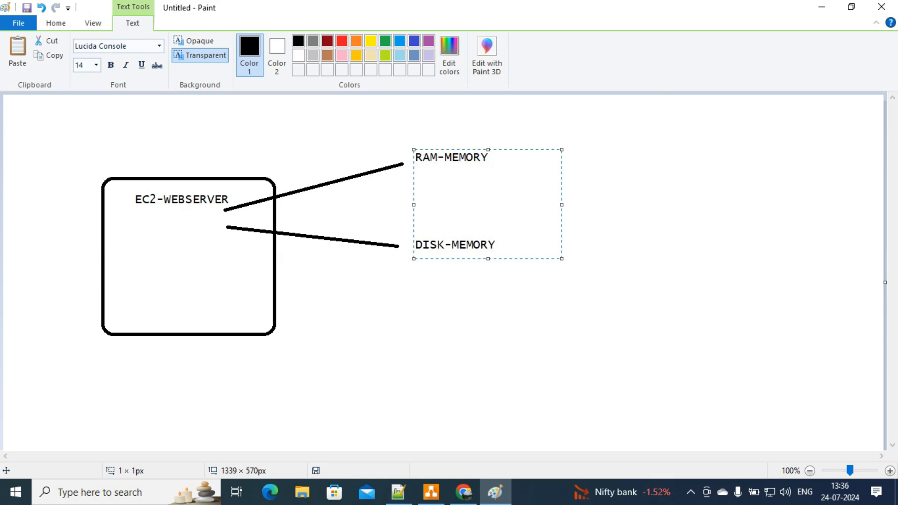
left_click(303, 140)
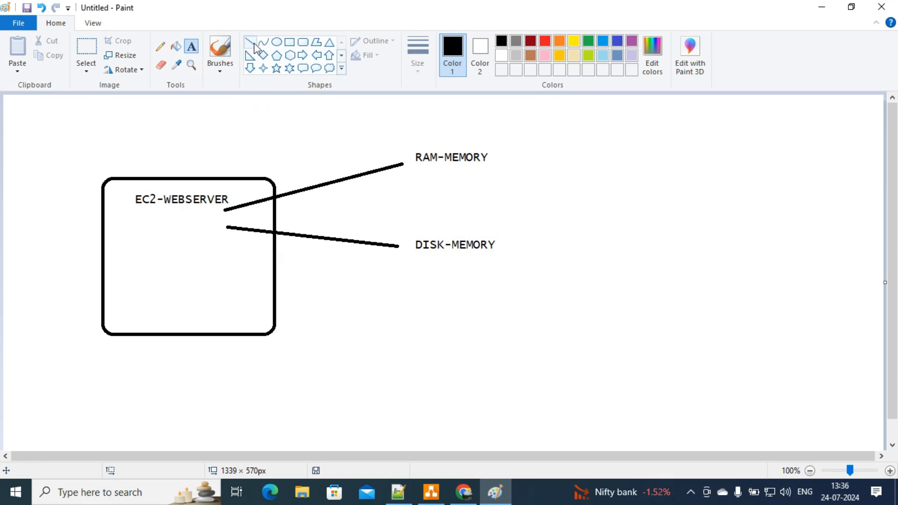
Step: Add a text block below DISK-MEMORY listing PERL-SCRIPT, UNIFIED AGENTS and LOGS---
left_click(396, 272)
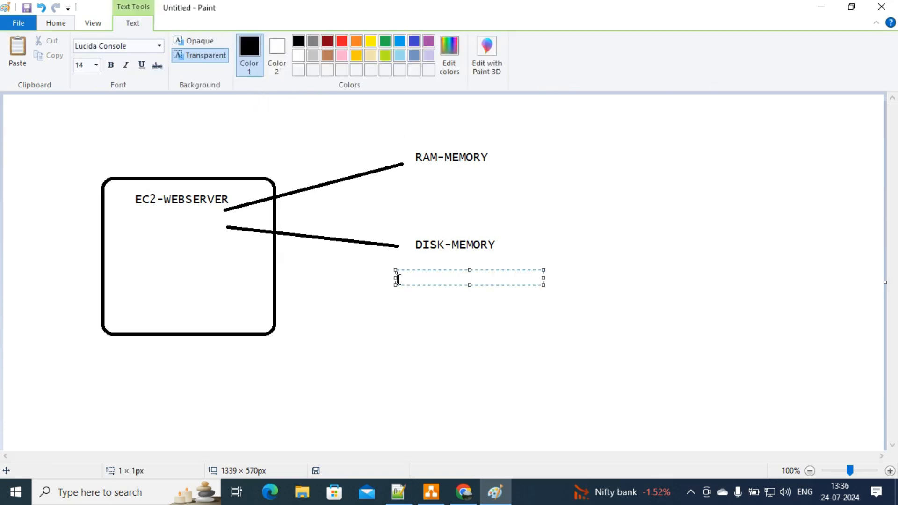
type("PERL-SCRIP")
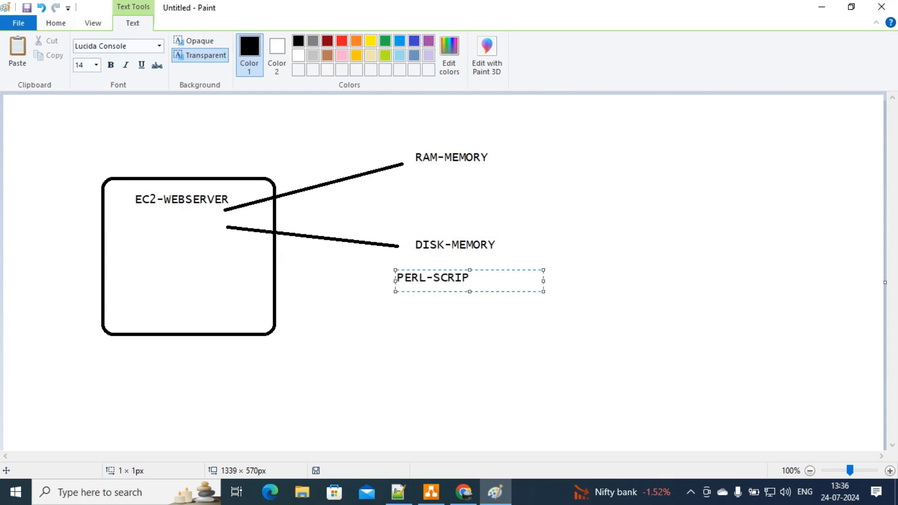
type("T")
key("Return")
key("Return")
key("Return")
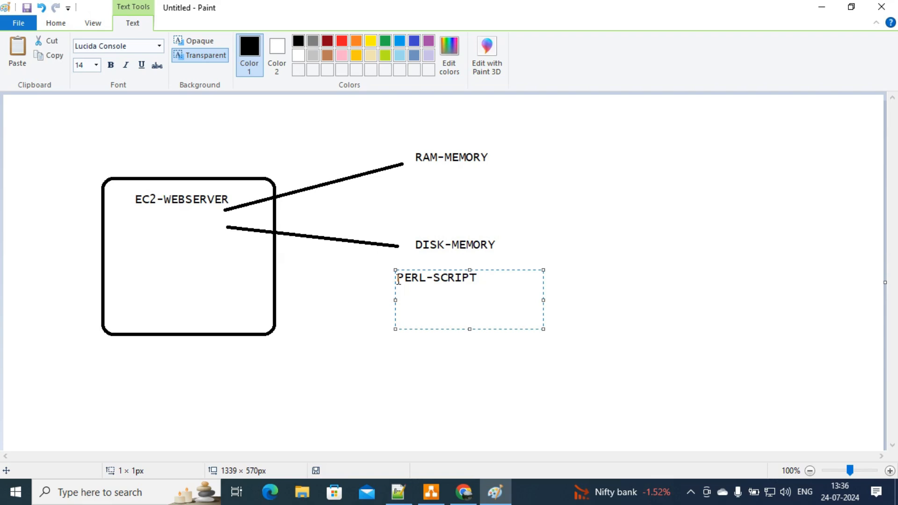
type("UNIFIED AGE")
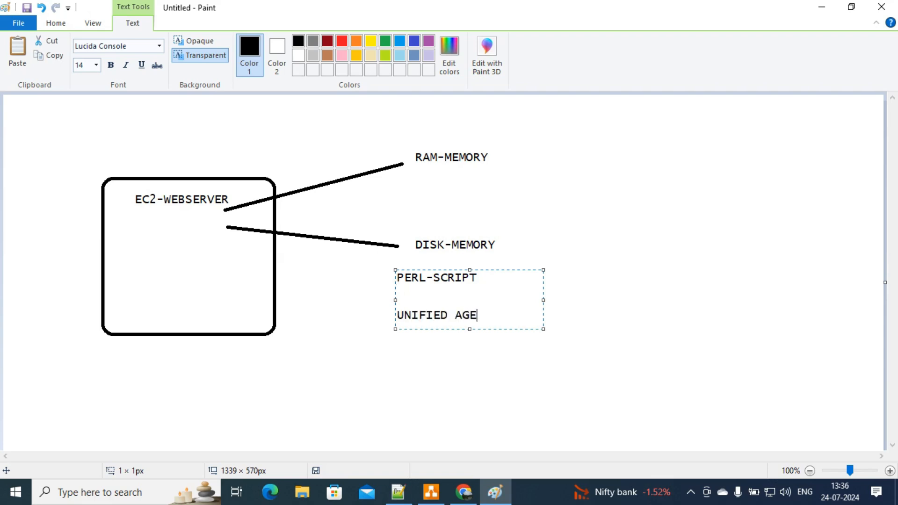
type("NTS")
key("Return")
key("Return")
type("LO")
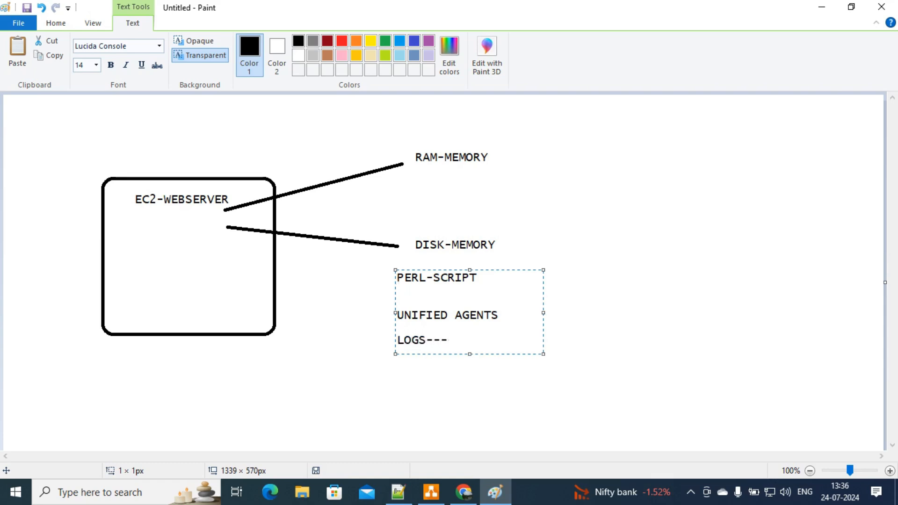
left_click(348, 195)
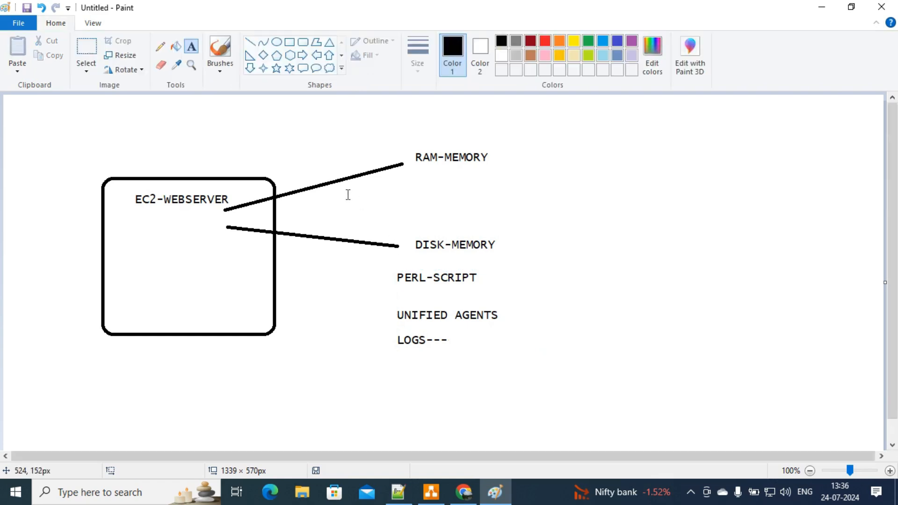
Step: In draw.io, add an enlarged CLOUD shape to the right of the EC2 instance container
left_click(431, 492)
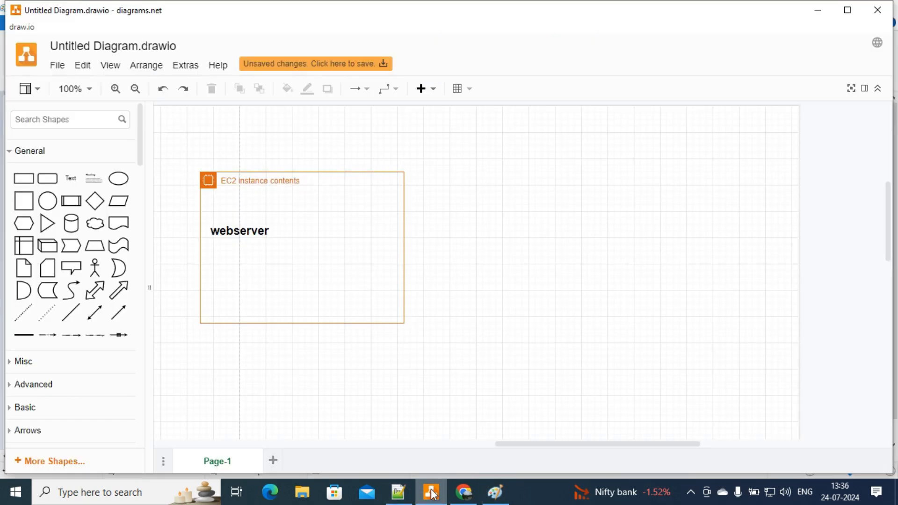
left_click(309, 236)
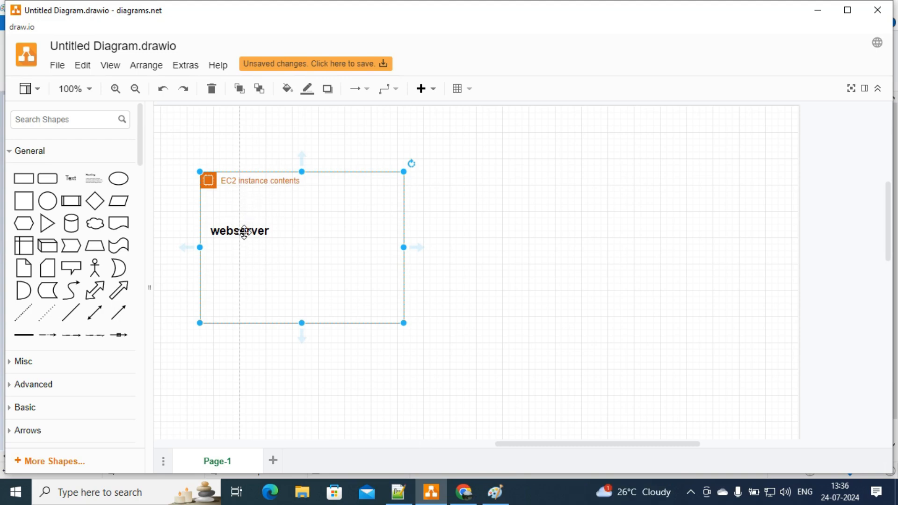
left_click(598, 198)
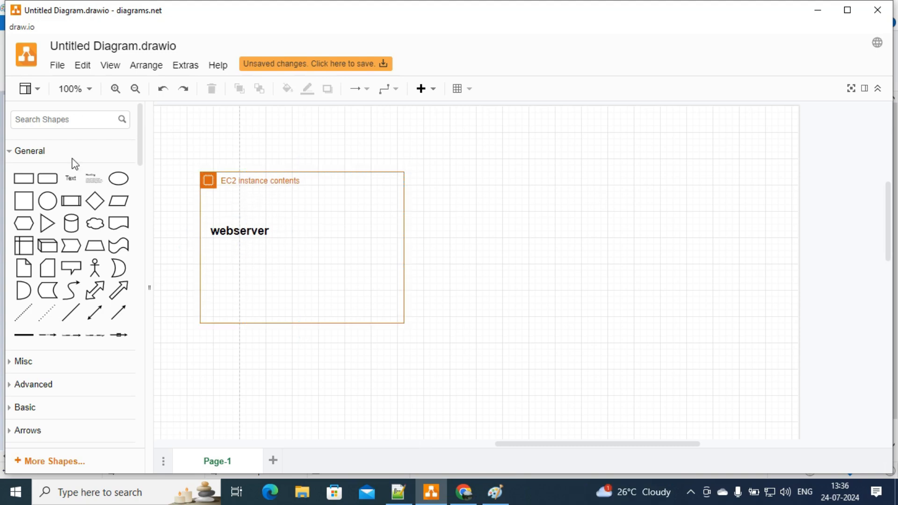
type("CLOUD")
key("Return")
left_click(23, 146)
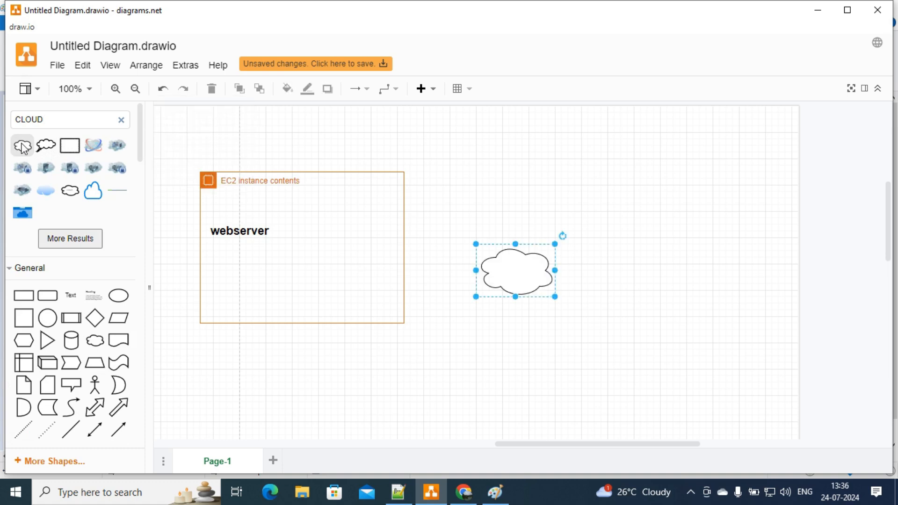
left_click_drag(498, 270, 697, 368)
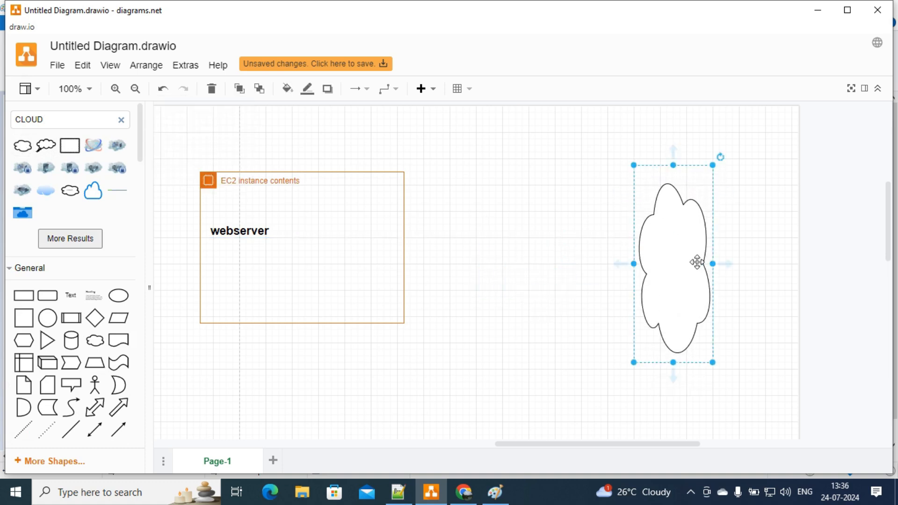
left_click_drag(704, 251, 737, 231)
left_click_drag(663, 244, 702, 231)
left_click(478, 239)
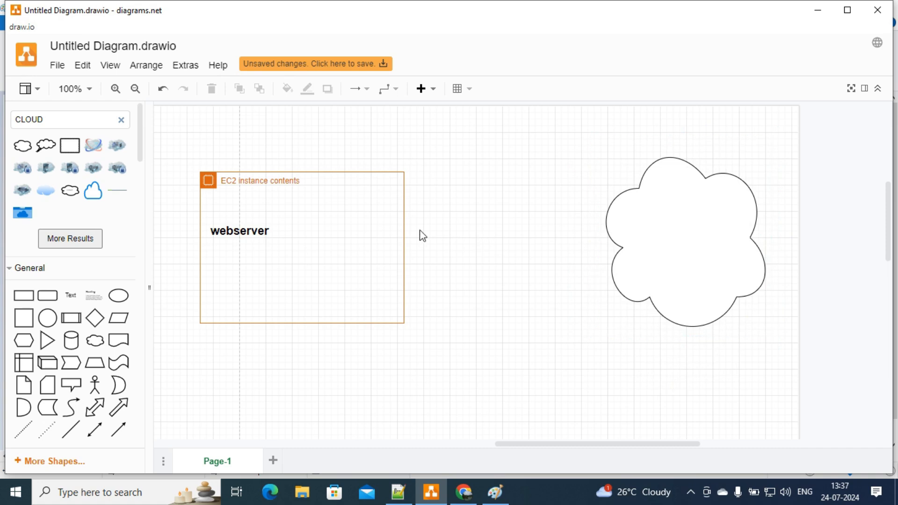
Step: Place an AWS CloudWatch icon inside the cloud, then bring up the Notepad++ notes
left_click(121, 120)
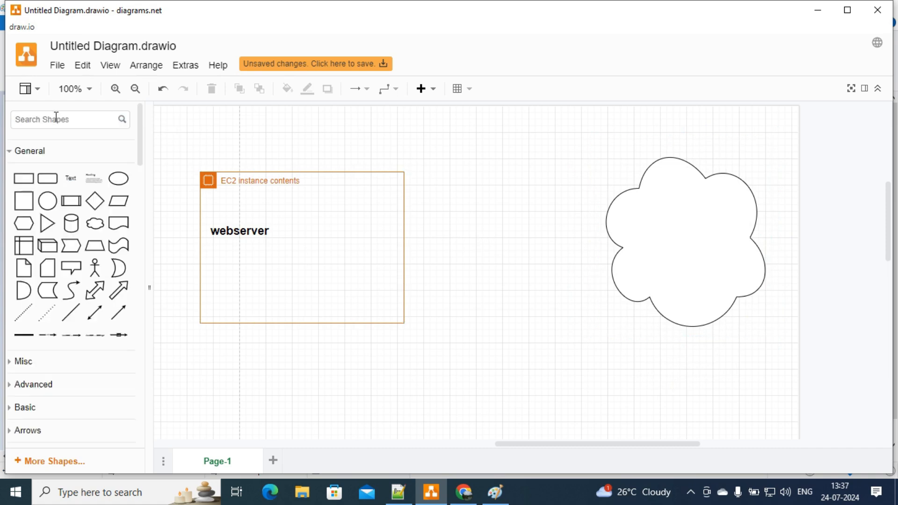
type("AW")
key("Return")
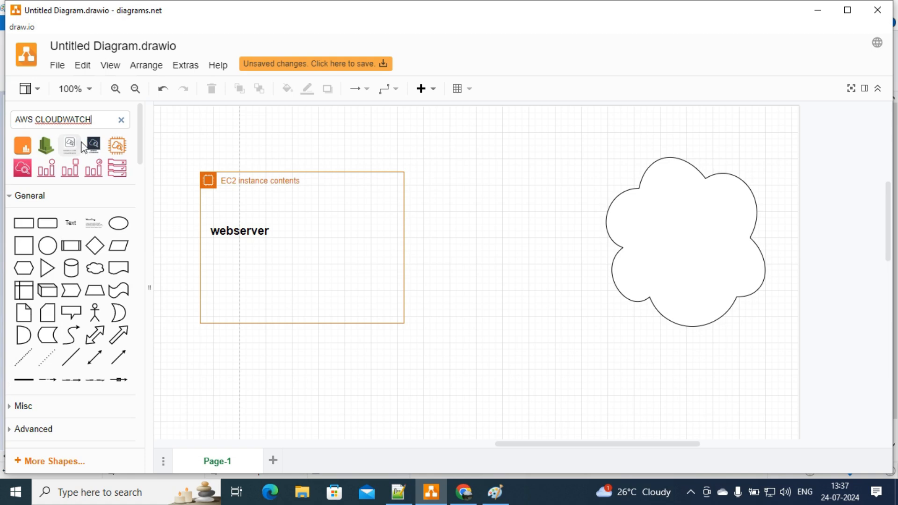
left_click(50, 149)
left_click_drag(516, 261, 669, 206)
left_click(528, 287)
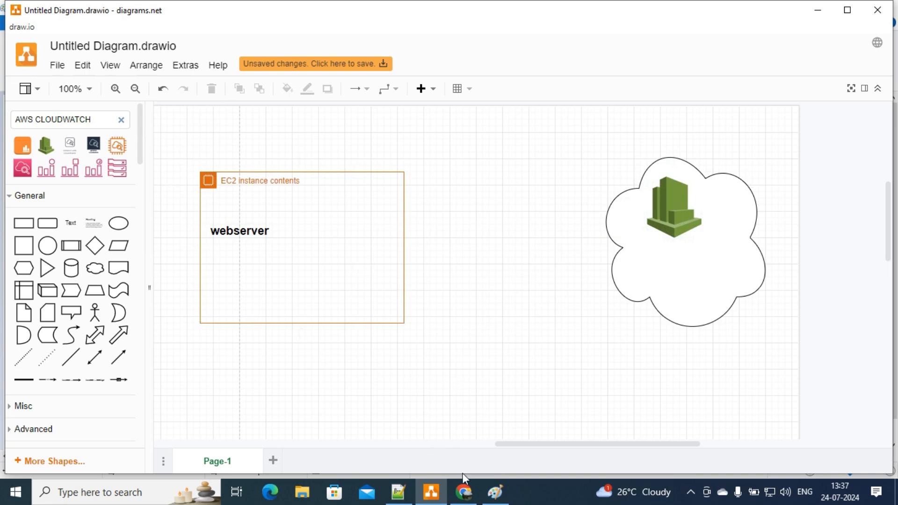
left_click(398, 491)
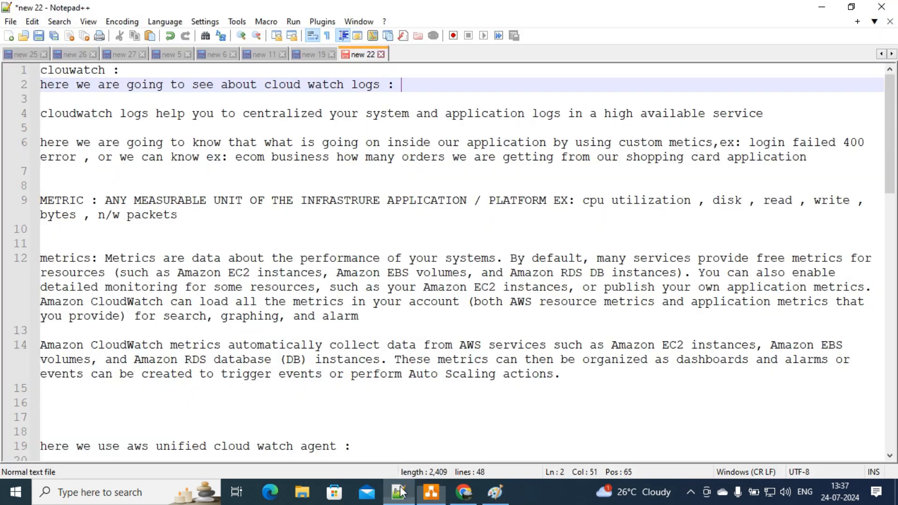
left_click(80, 156)
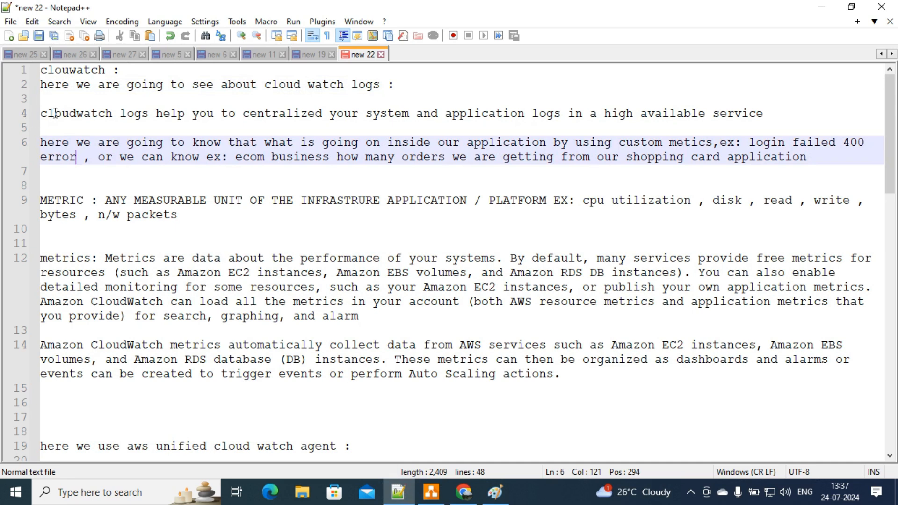
left_click_drag(41, 113, 766, 120)
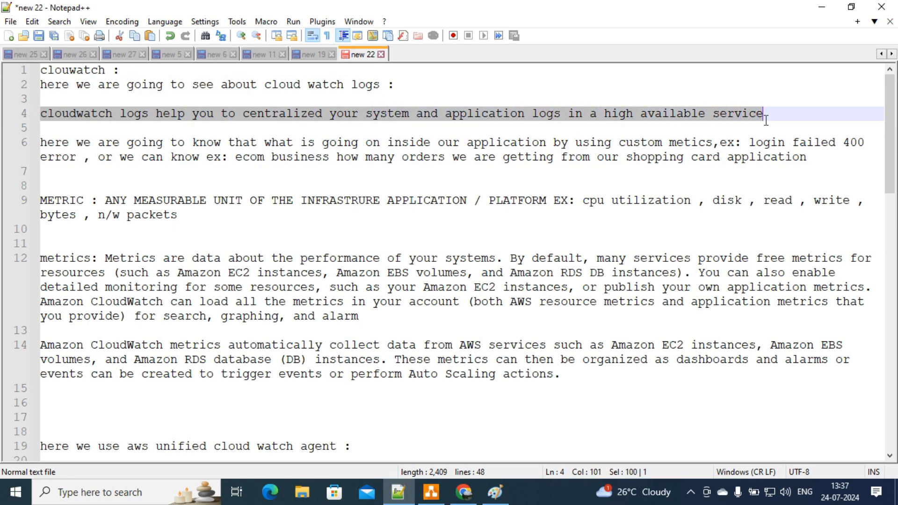
left_click(774, 114)
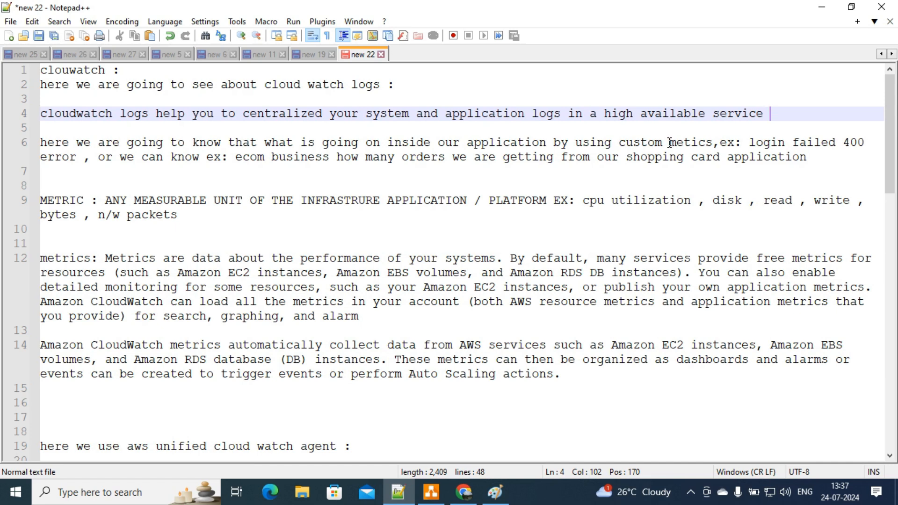
left_click(432, 492)
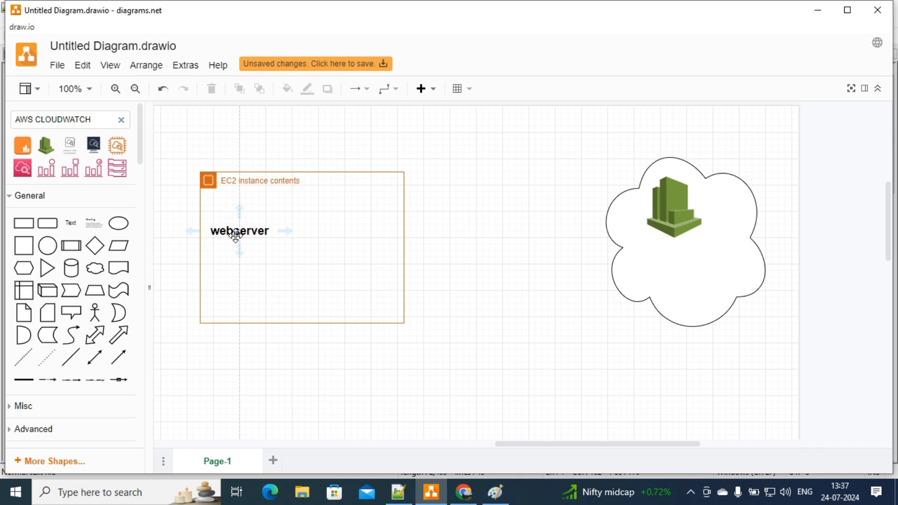
left_click(227, 246)
left_click(817, 10)
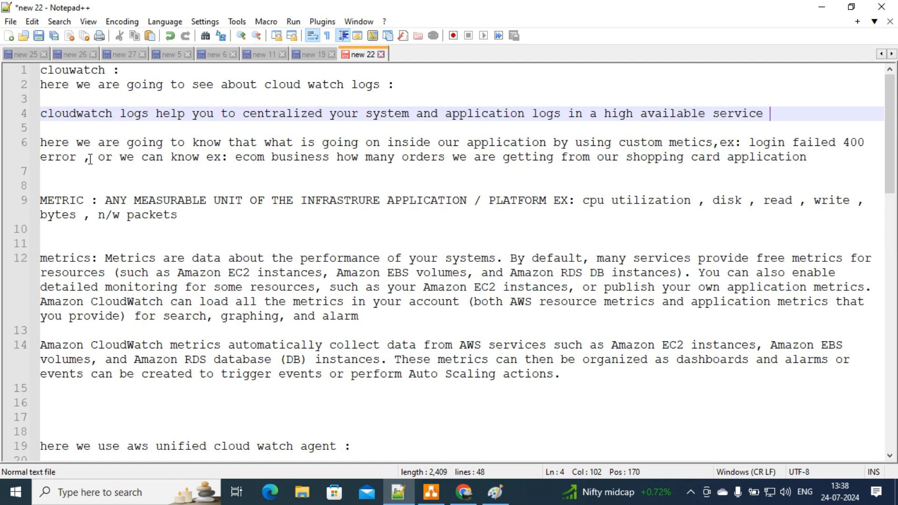
Step: Append ',health check of our application' after the shopping card example on line 6
left_click_drag(235, 158, 792, 158)
left_click(807, 158)
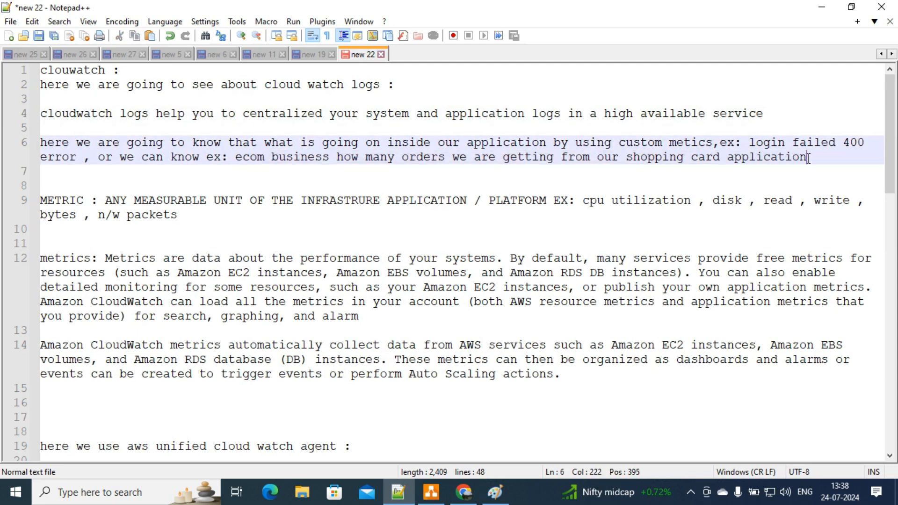
type(",REA")
key("BackSpace")
key("BackSpace")
key("BackSpace")
type("health ")
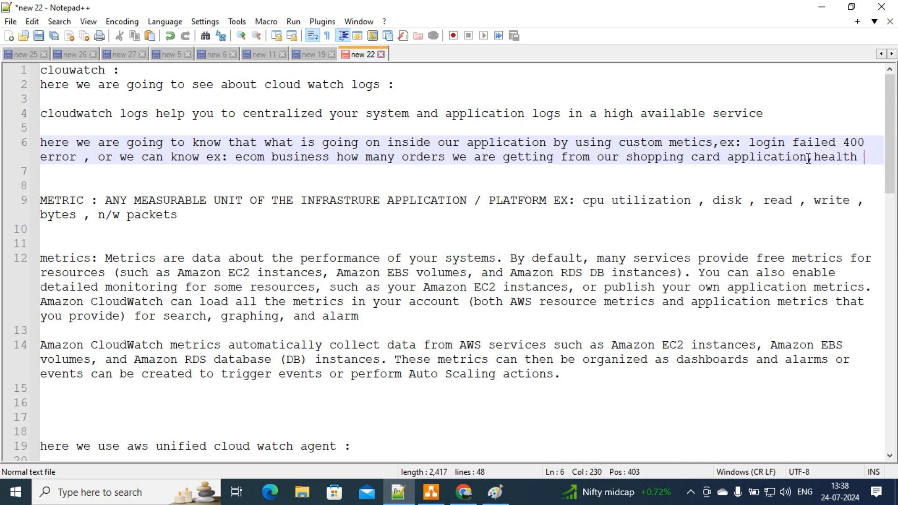
type("check o")
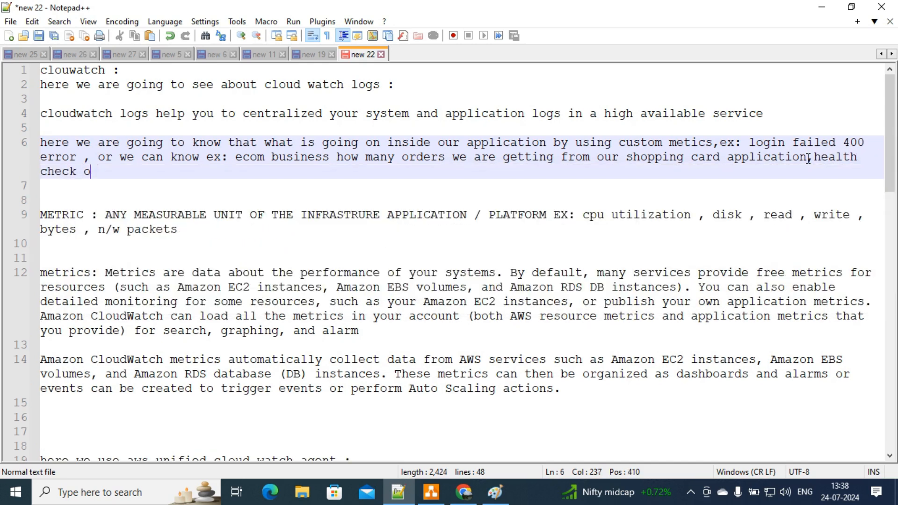
type("f our applic")
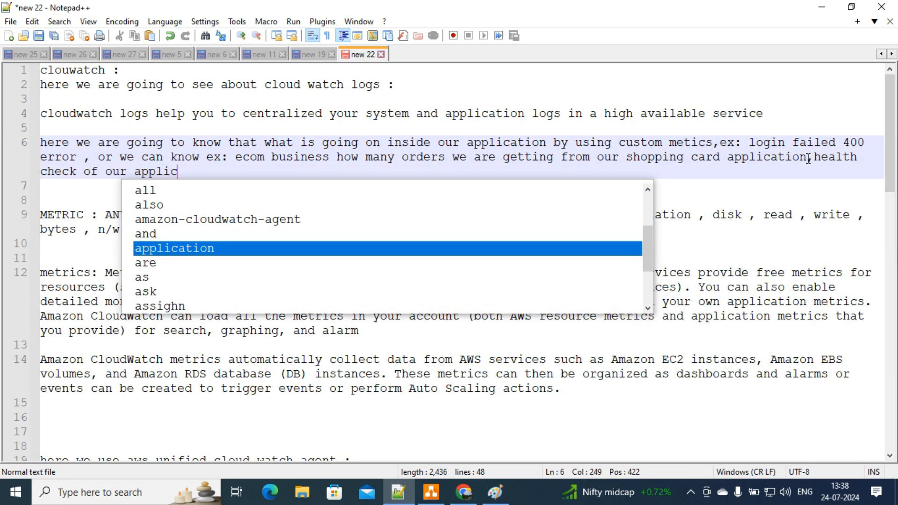
type("ation")
left_click(623, 133)
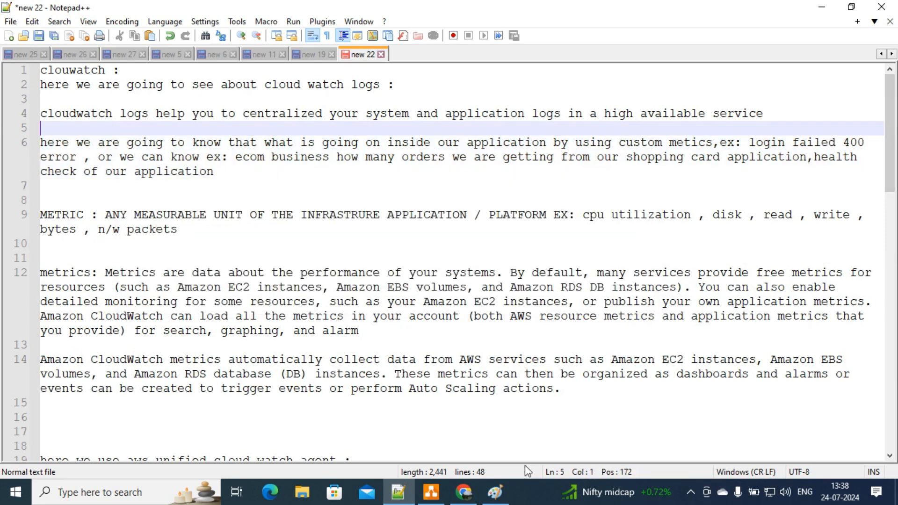
Step: Search the console for 'aws cloudwatch' and open the CloudWatch Overview in a new tab
left_click(464, 492)
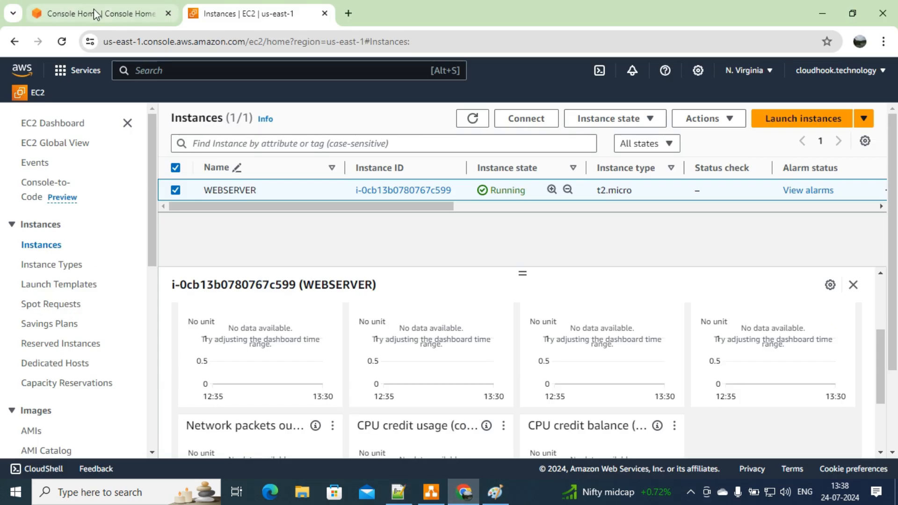
type("aw")
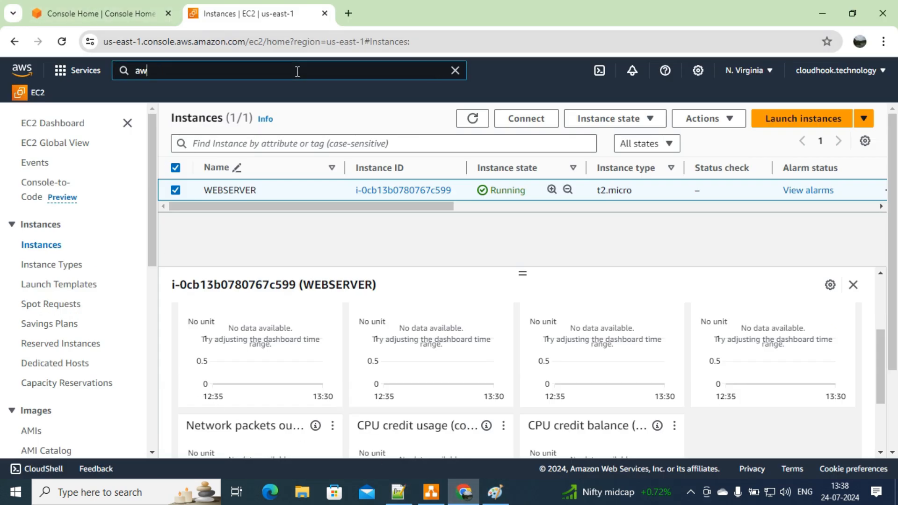
type("s cloudwatch")
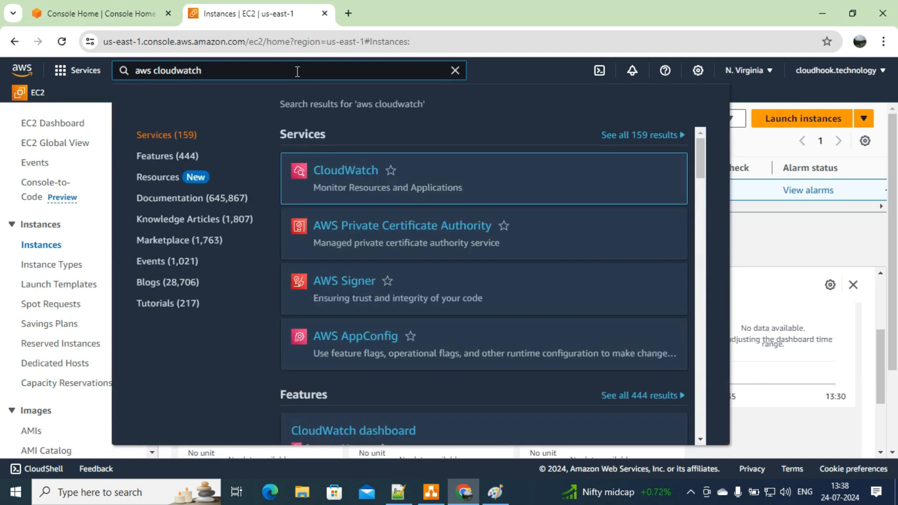
right_click(360, 172)
left_click(381, 185)
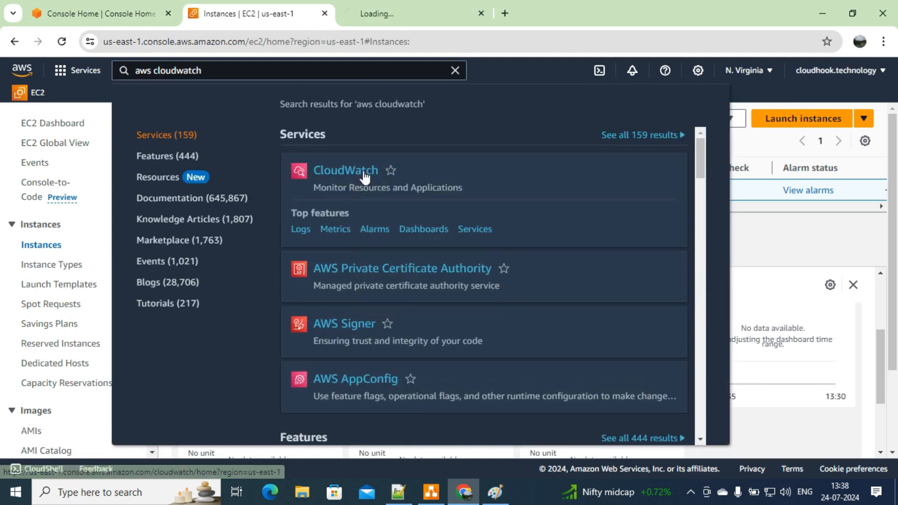
left_click(409, 8)
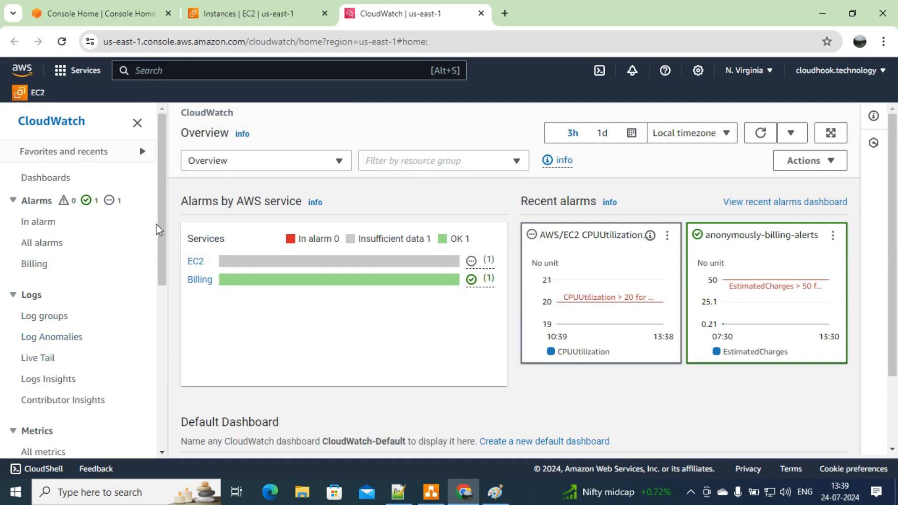
Step: Open CloudWatch All metrics and scroll to the AWS namespaces such as EC2, EBS and Billing
left_click_drag(161, 218, 158, 263)
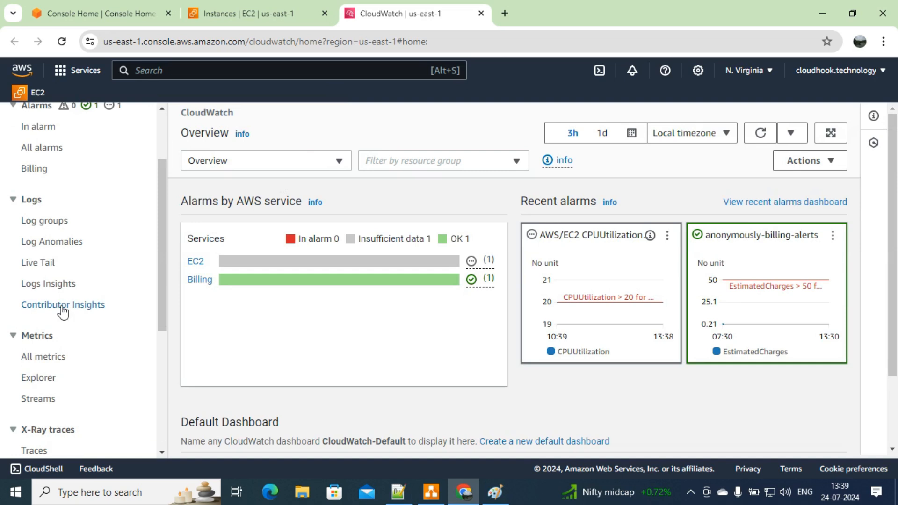
left_click(31, 358)
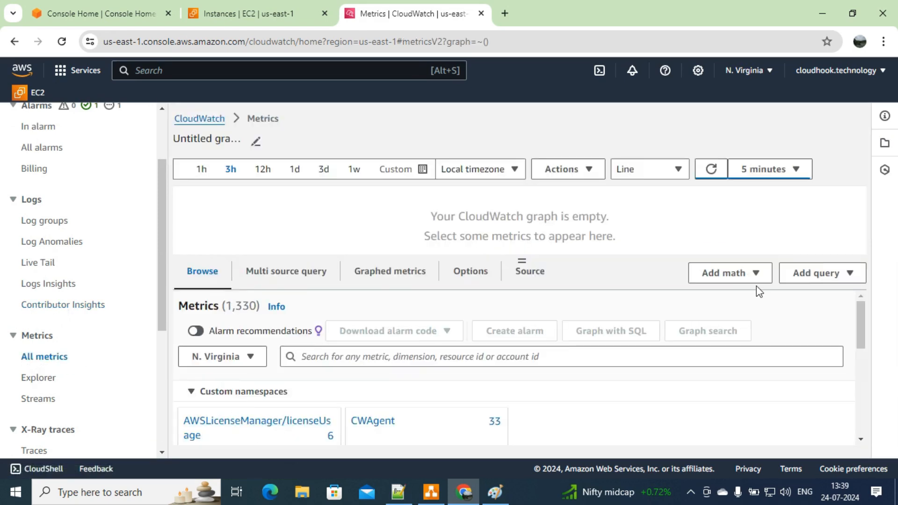
left_click_drag(860, 315, 855, 359)
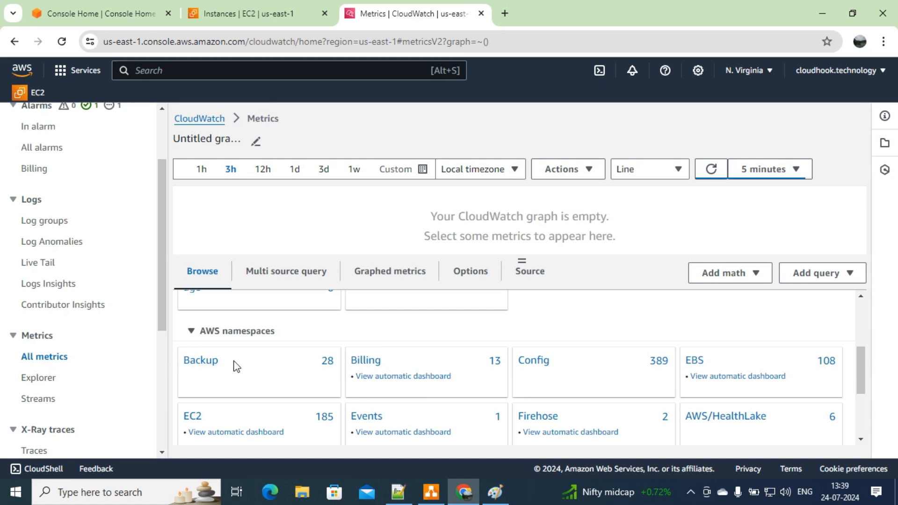
Step: Review the METRIC definition on line 9 of the CloudWatch notes, then return to Paint
mouse_move(500, 494)
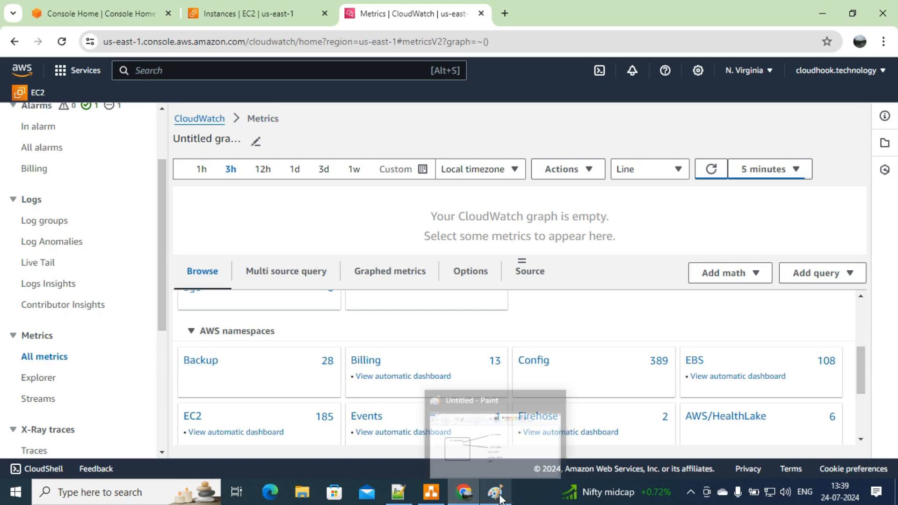
mouse_move(398, 491)
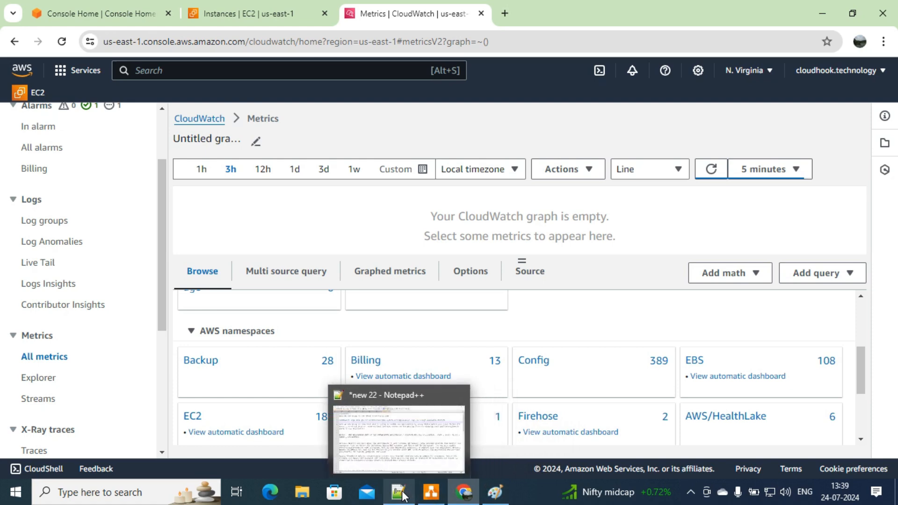
left_click(386, 420)
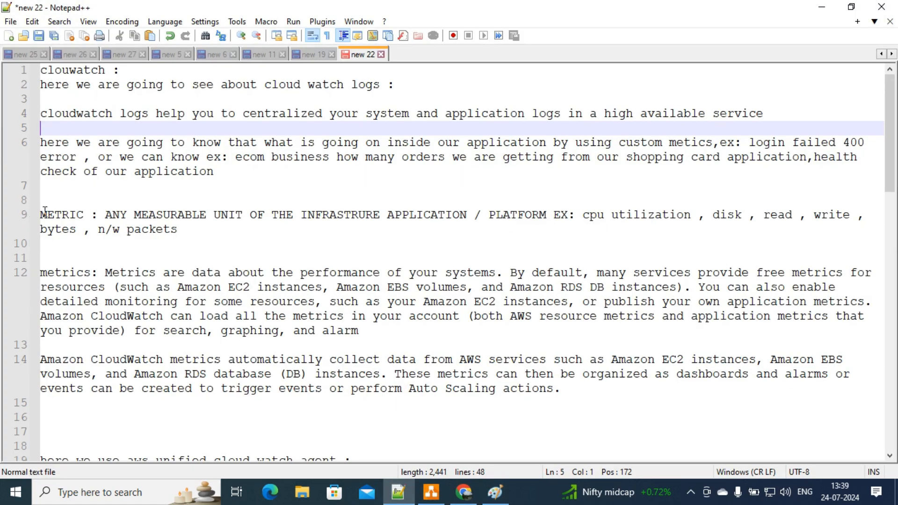
left_click_drag(99, 215, 470, 217)
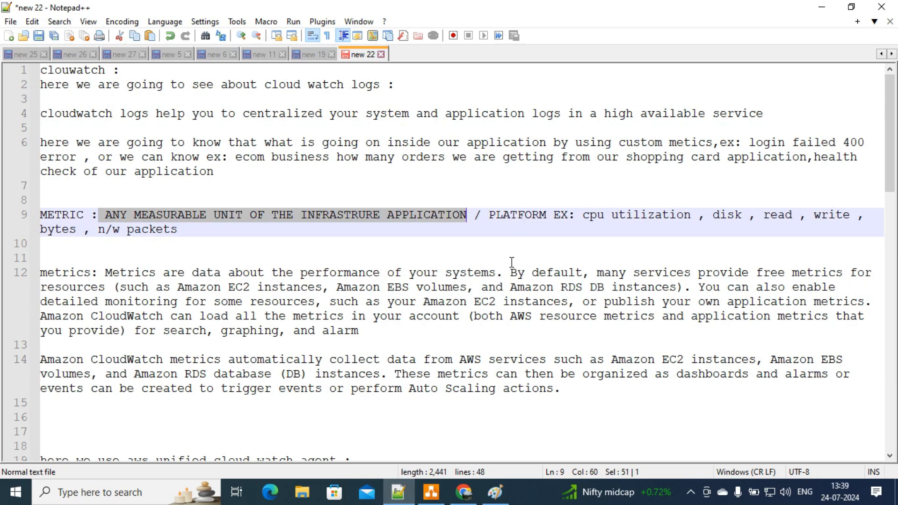
left_click(495, 492)
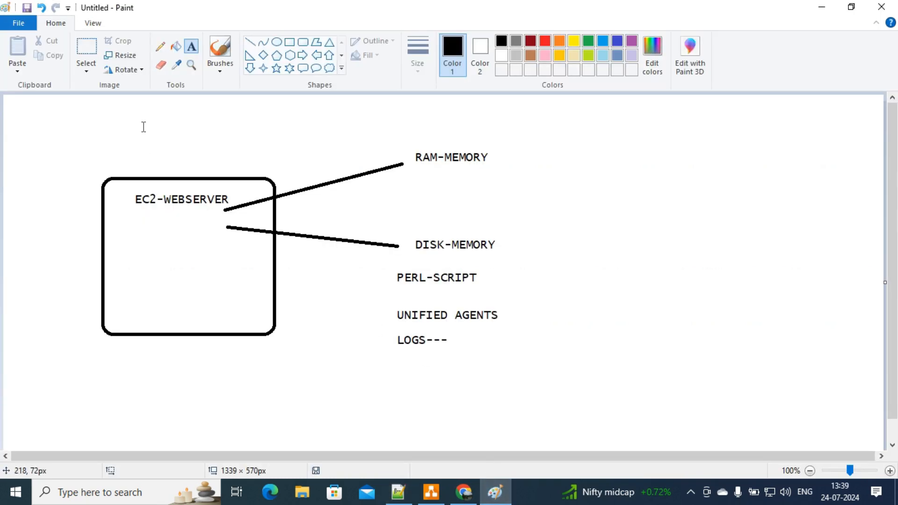
Step: Pick Paint's Pencil tool, then minimize the EC2-WEBSERVER diagram to reveal the notes
left_click(160, 47)
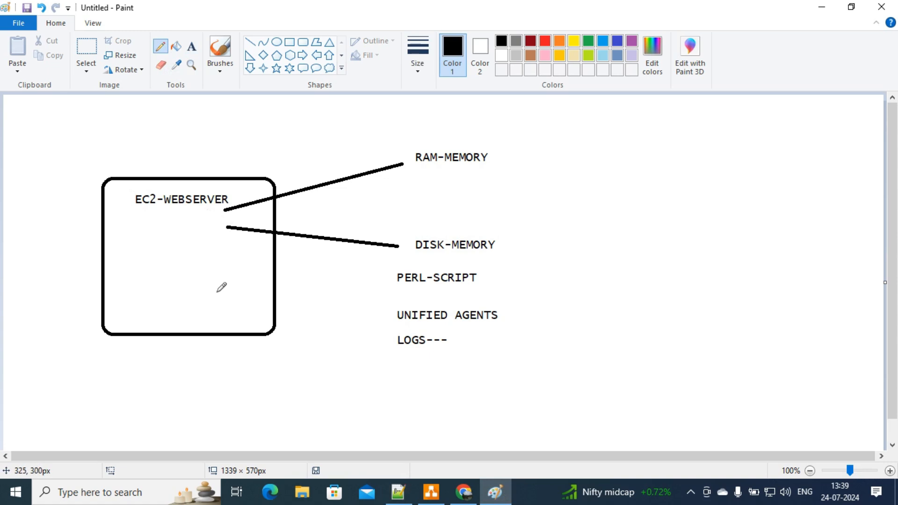
left_click(821, 7)
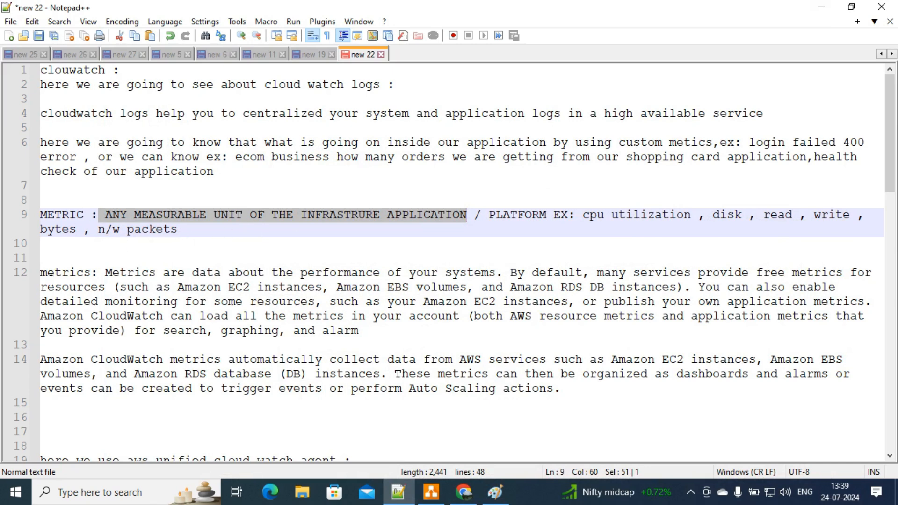
left_click_drag(105, 273, 842, 274)
left_click_drag(118, 286, 670, 288)
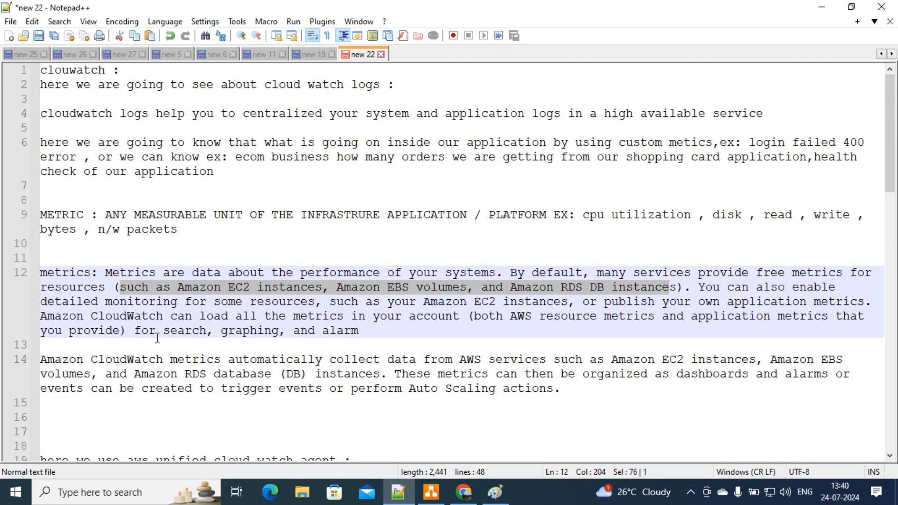
left_click_drag(166, 318, 450, 323)
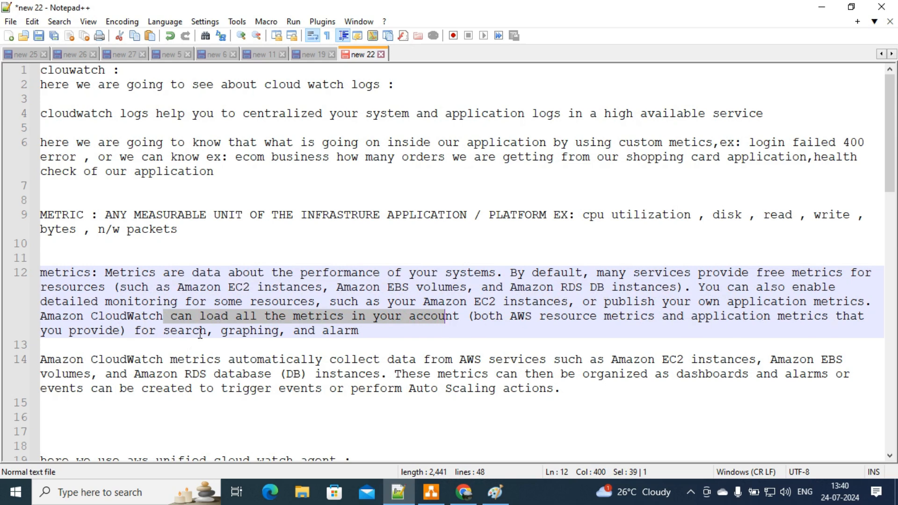
left_click(223, 327)
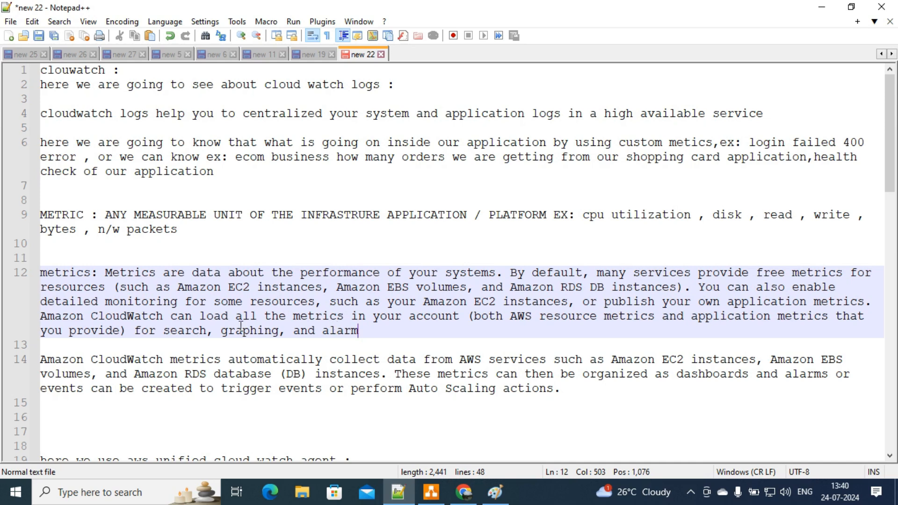
Step: Go through line 14's paragraph on CloudWatch metrics feeding dashboards, alarms and Auto Scaling
left_click(209, 358)
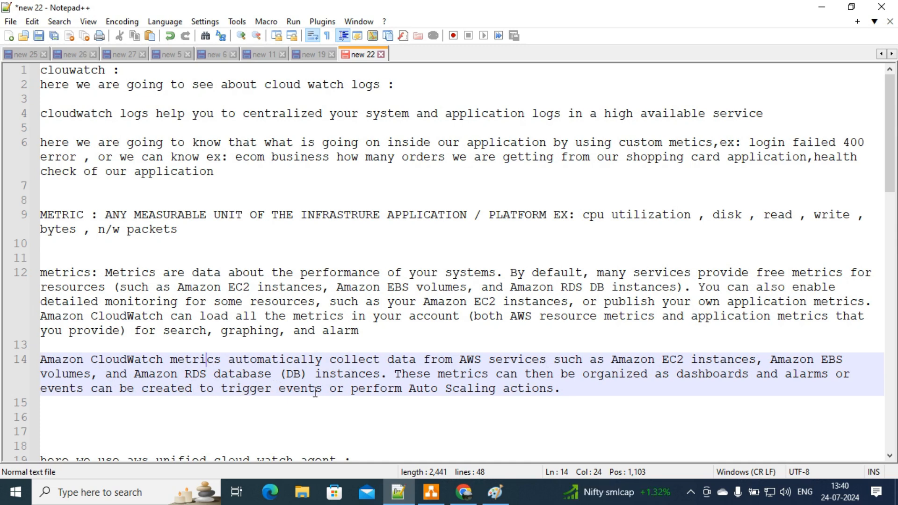
left_click(597, 411)
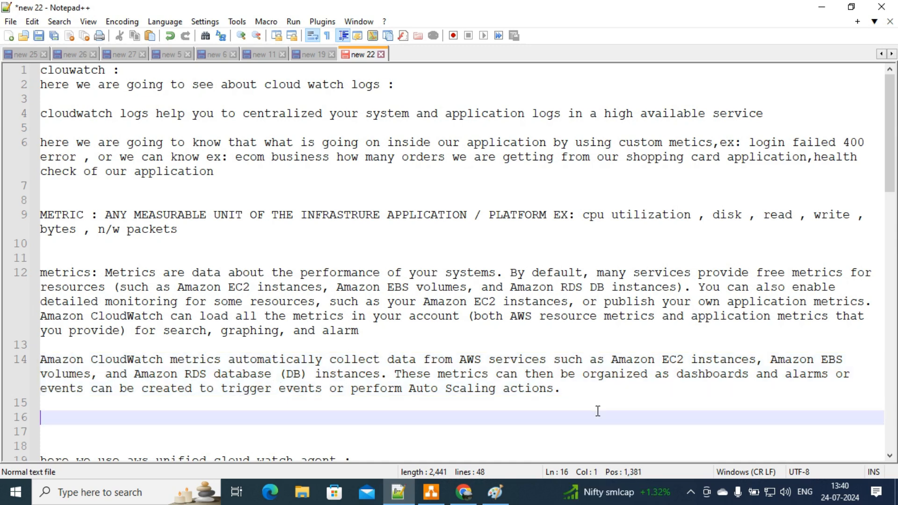
left_click(569, 388)
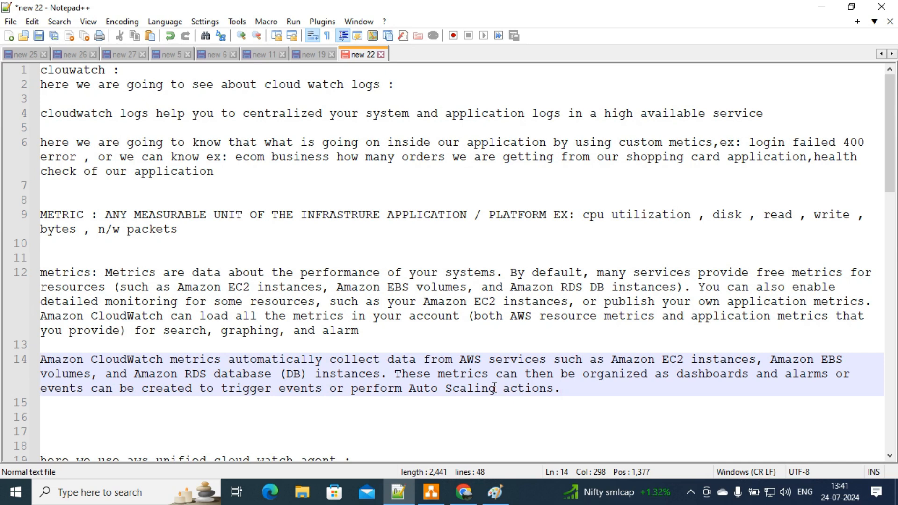
Step: Open the Connect to instance page for WEBSERVER from the EC2 Instances list
left_click(431, 492)
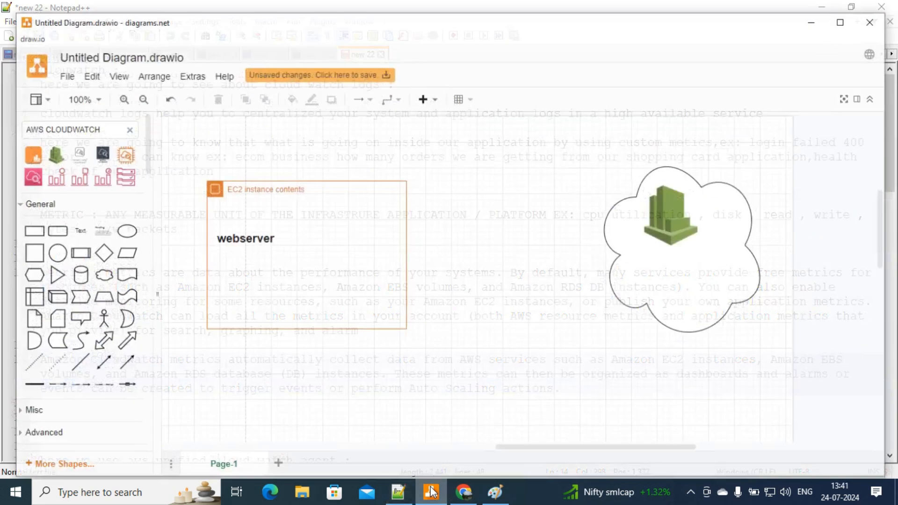
left_click(255, 271)
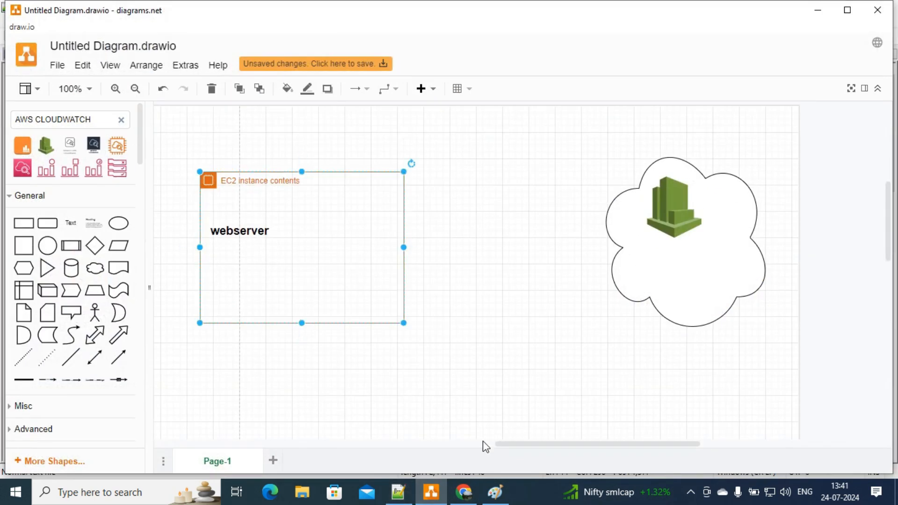
left_click(463, 492)
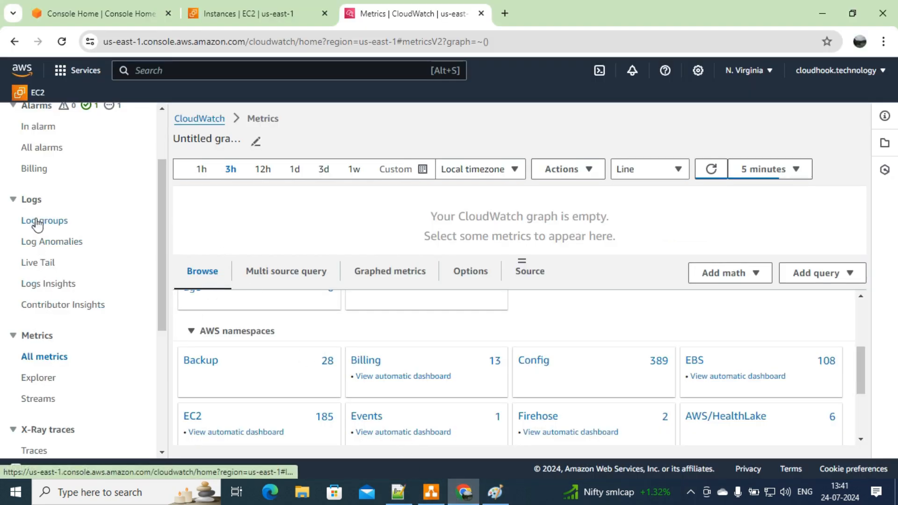
left_click(248, 13)
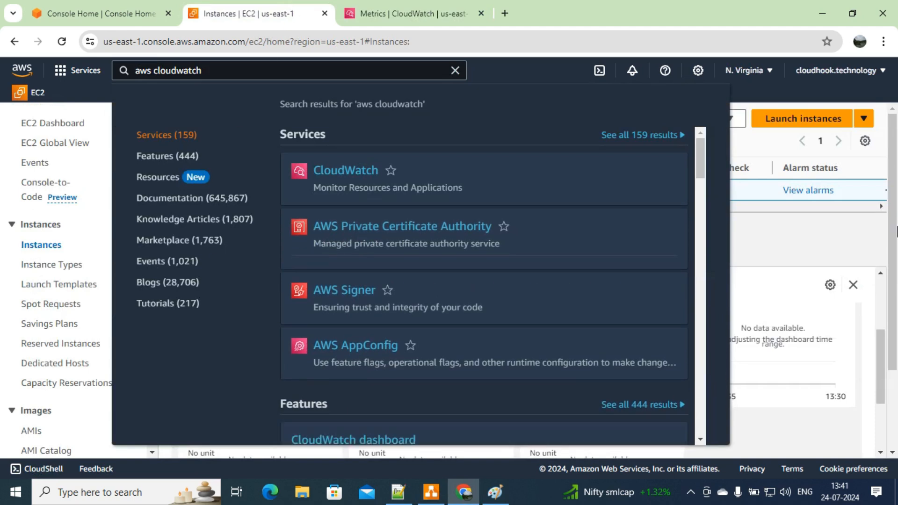
left_click(834, 235)
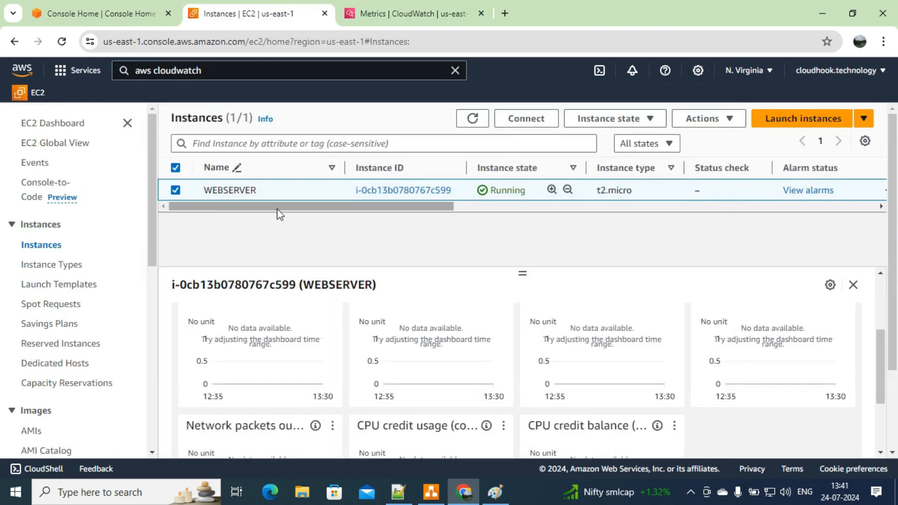
left_click(525, 119)
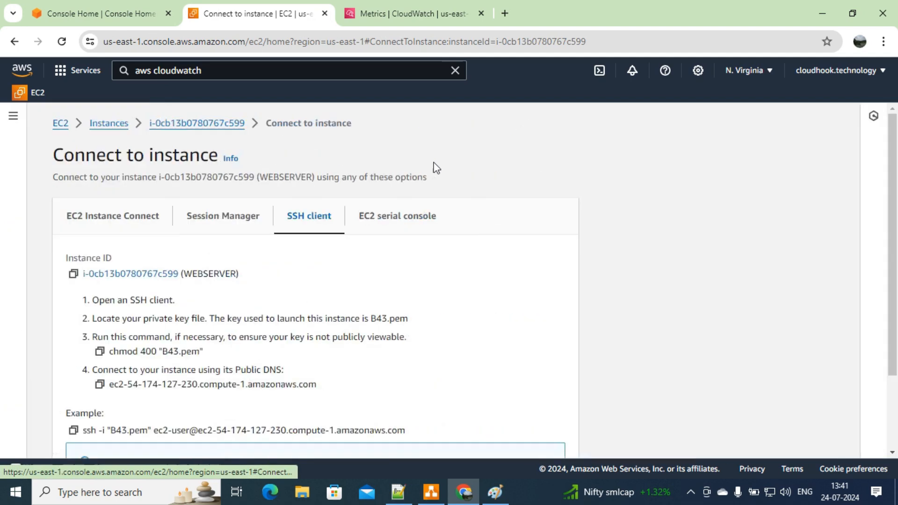
Step: Copy the chmod 400 "B43.pem" command from the SSH client instructions
left_click(127, 223)
scroll(872, 290, "down", 3)
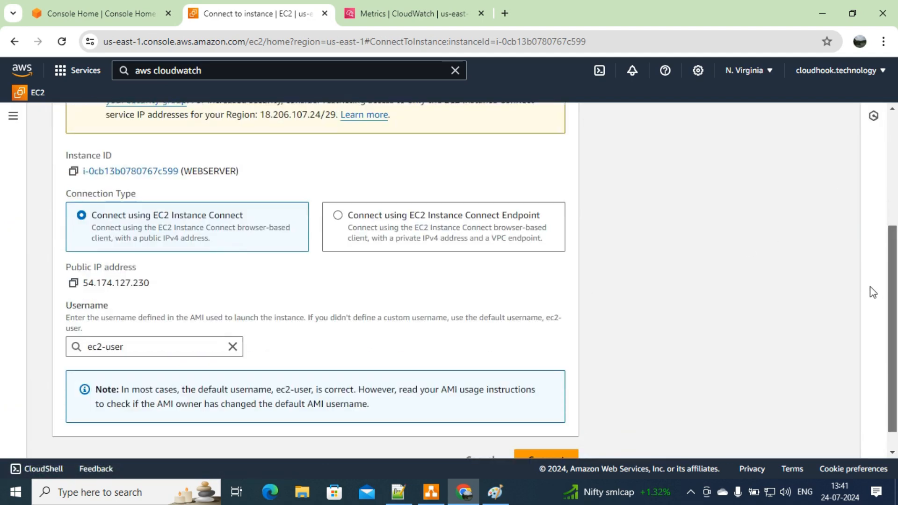
scroll(872, 248, "up", 2)
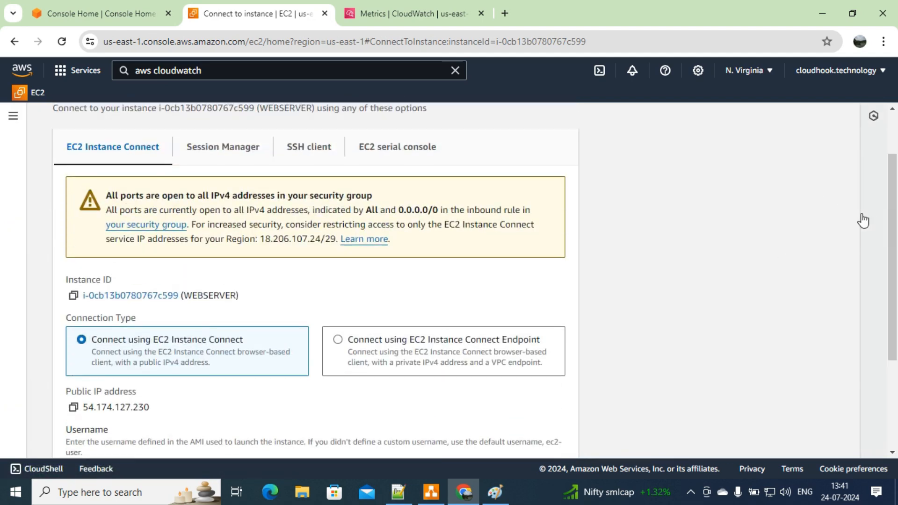
left_click(304, 149)
left_click(100, 282)
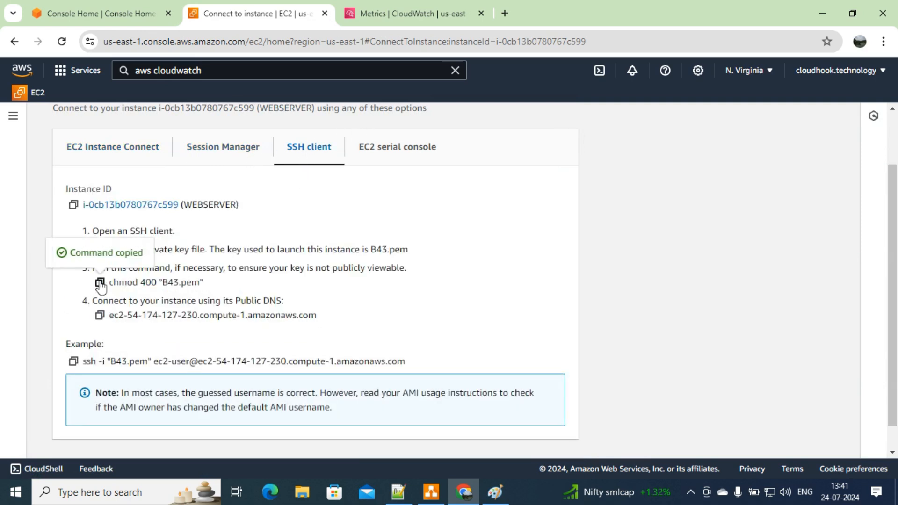
left_click(302, 492)
Step: Open Git Bash in Downloads and run chmod 400 "B43.pem" on the key file
left_click(299, 178)
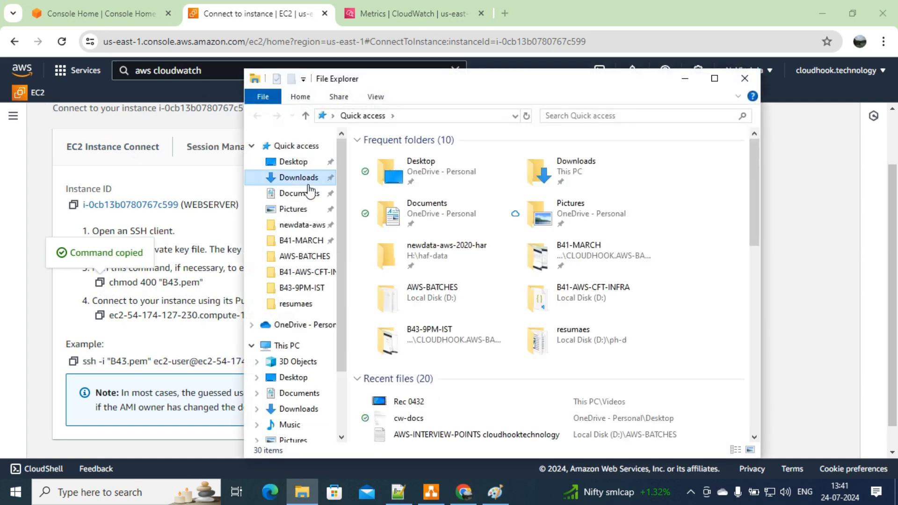
left_click(714, 78)
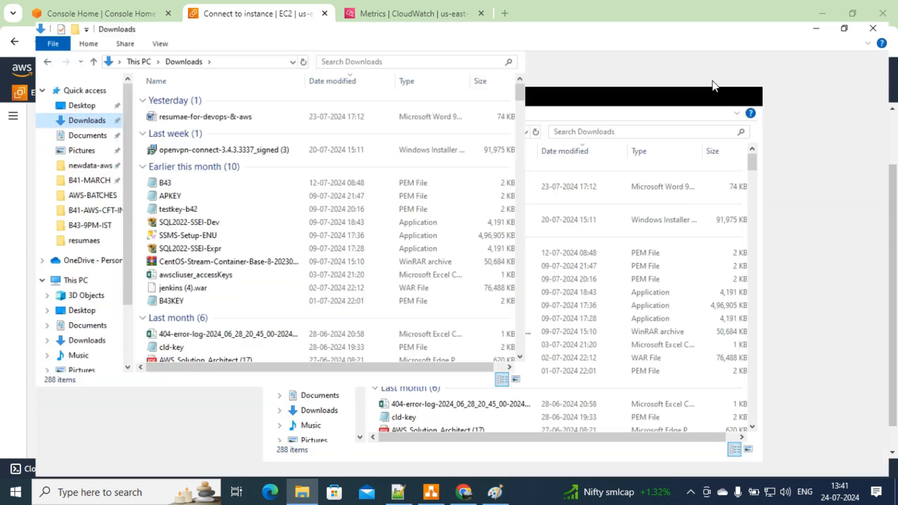
right_click(766, 189)
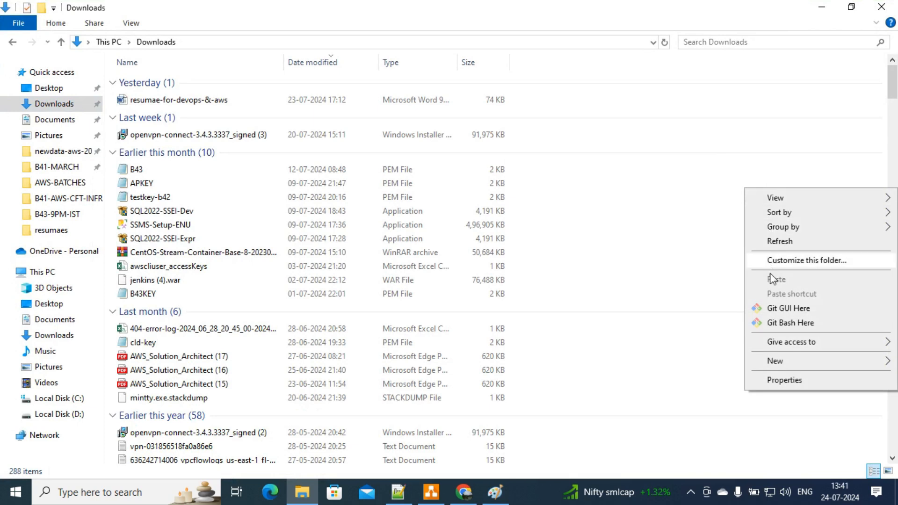
left_click(773, 325)
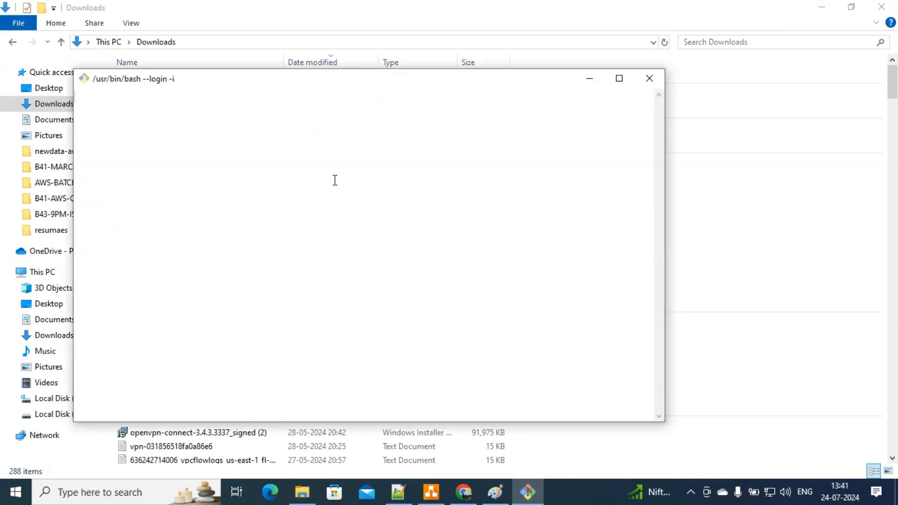
right_click(335, 181)
left_click(365, 222)
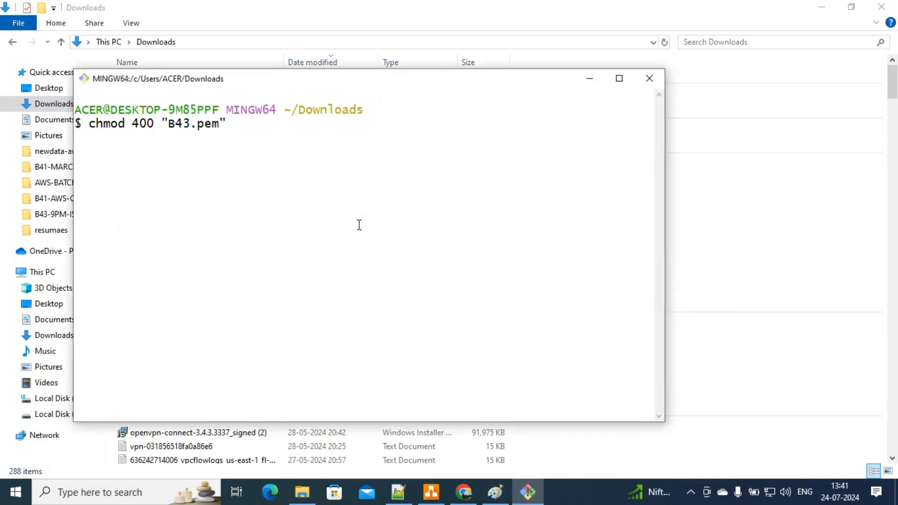
key("Return")
Step: Paste the example ssh -i "B43.pem" ec2-user command at the Git Bash prompt
key("alt+Tab")
key("alt+Tab")
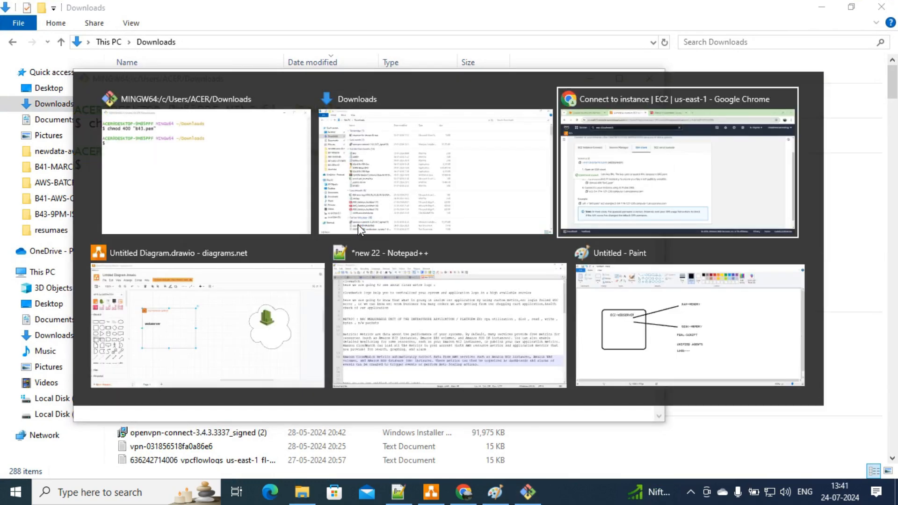
left_click(72, 362)
key("alt+Tab")
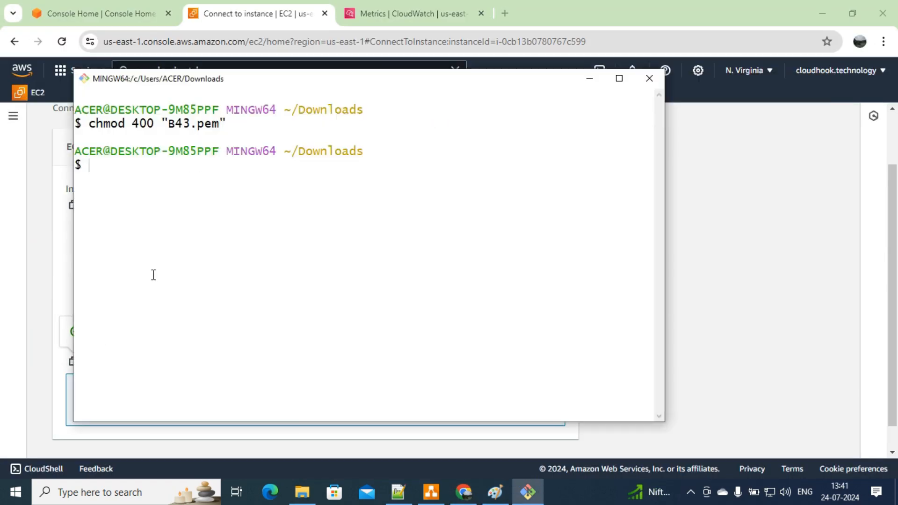
right_click(153, 275)
left_click(184, 318)
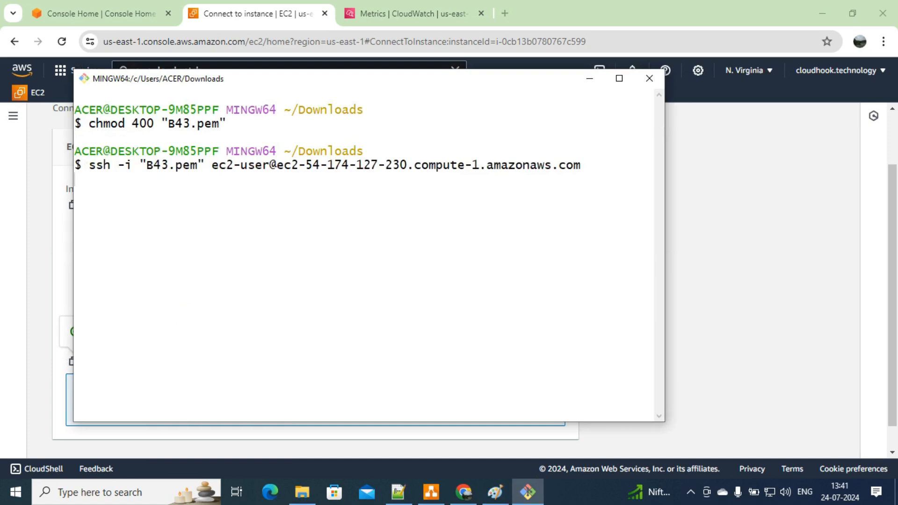
Step: Accept the host key with yes and become root using sudo -i
type("yes")
key("Return")
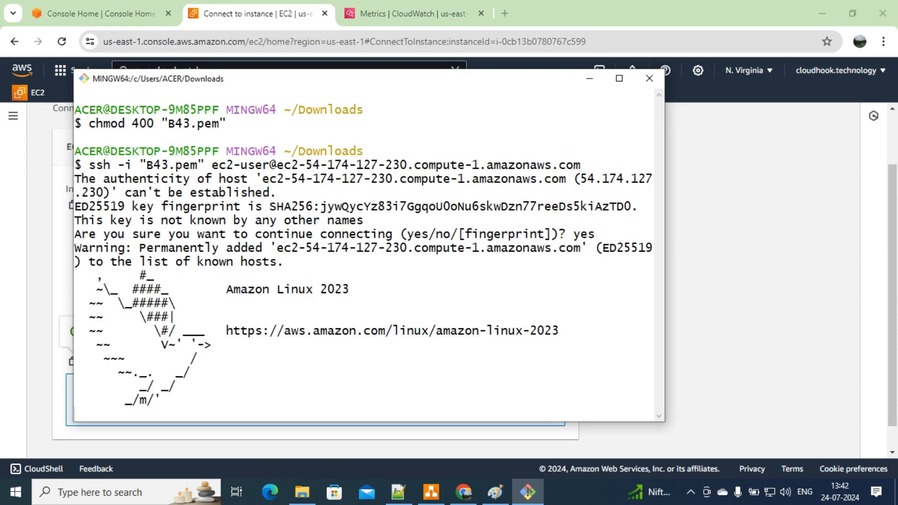
type("SUDO")
key("BackSpace")
key("BackSpace")
key("BackSpace")
key("BackSpace")
key("BackSpace")
type("sduo")
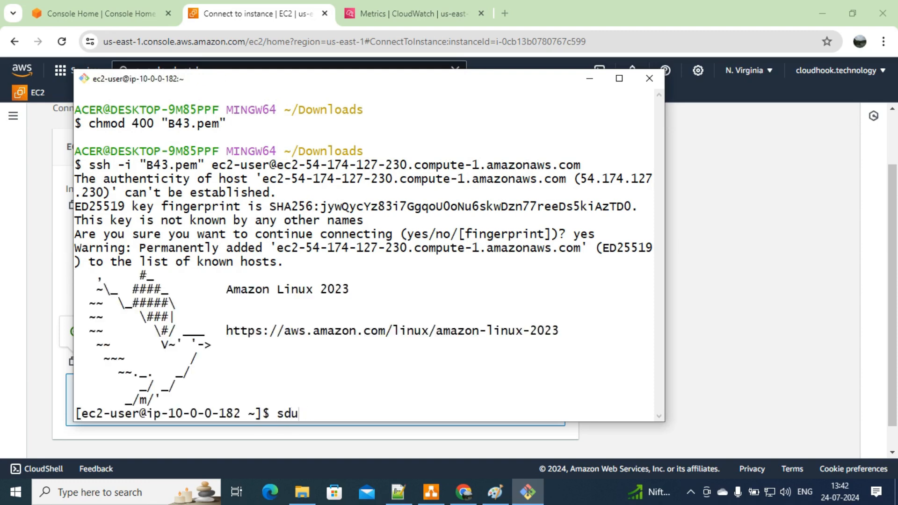
key("BackSpace")
key("BackSpace")
key("BackSpace")
type("udo -i")
key("Return")
key("Return")
key("Return")
key("Return")
key("Return")
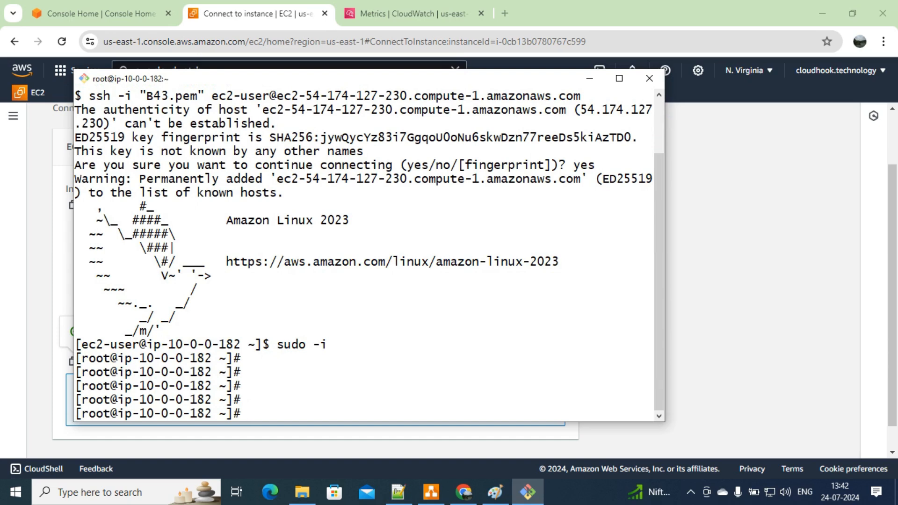
Step: Install the httpd web server with yum -y install httpd
type("yum -y install httpd")
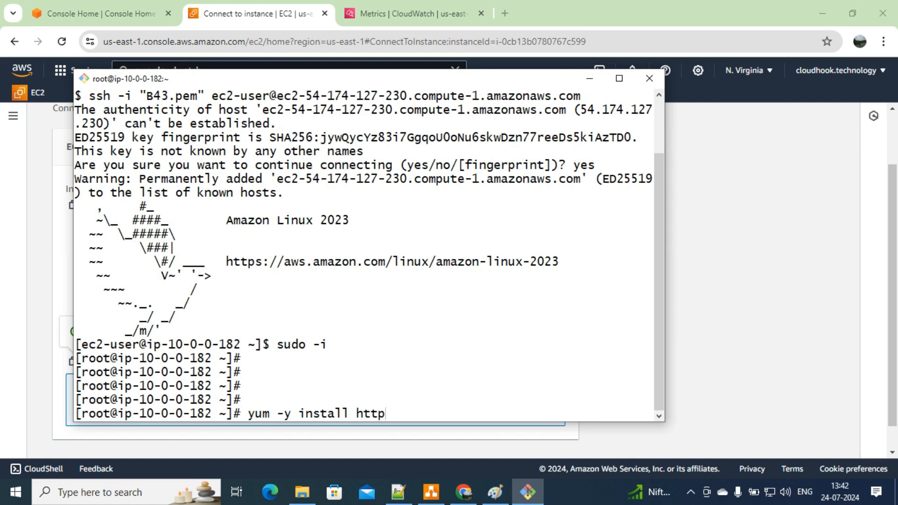
key("Return")
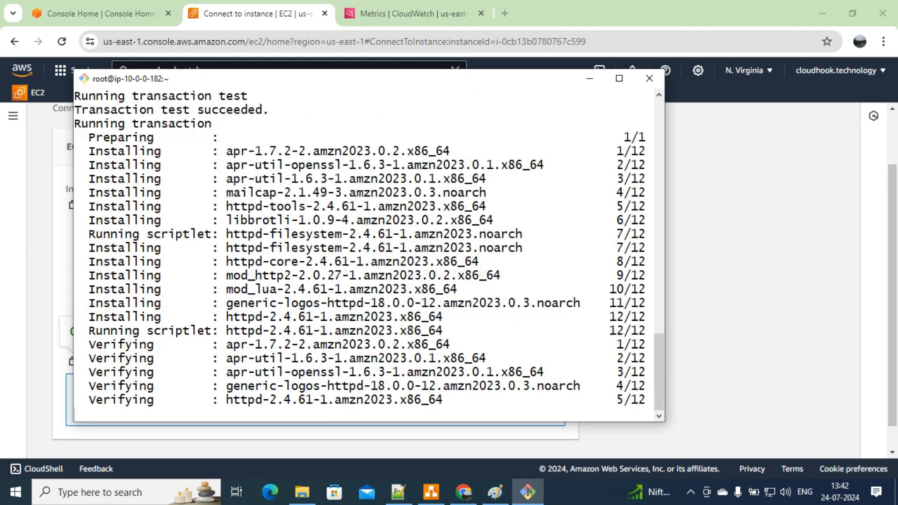
type("cd /")
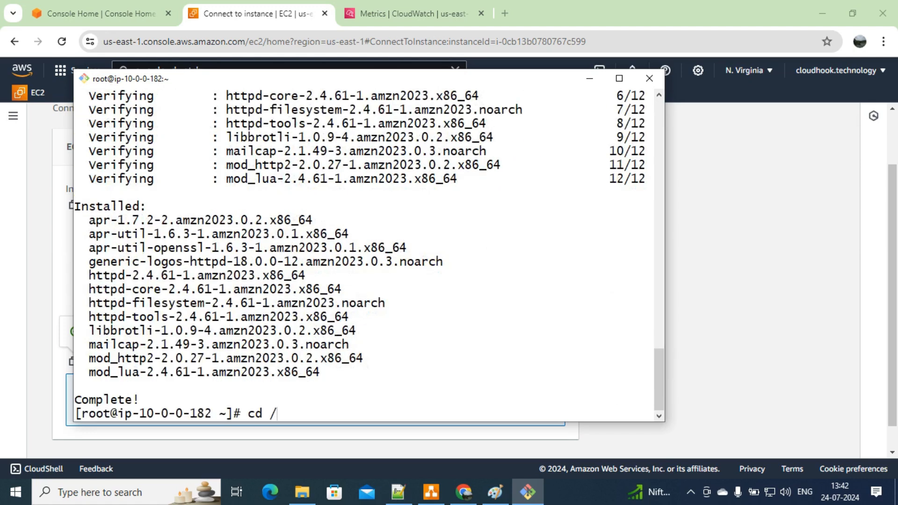
type("var/www/html/")
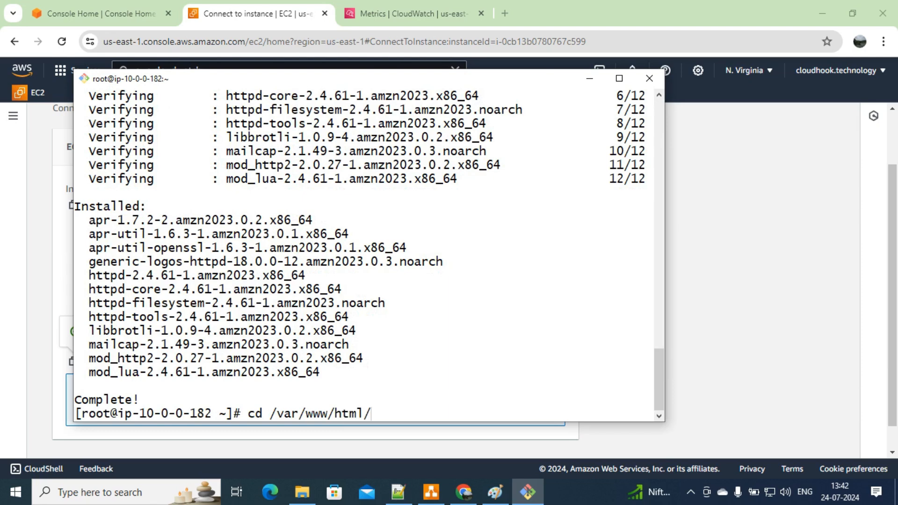
Step: Create /var/www/html/index.html in vi with the heading HI THIS IS OUR WEBSERVER FOR TESTING
key("Return")
type("vi ")
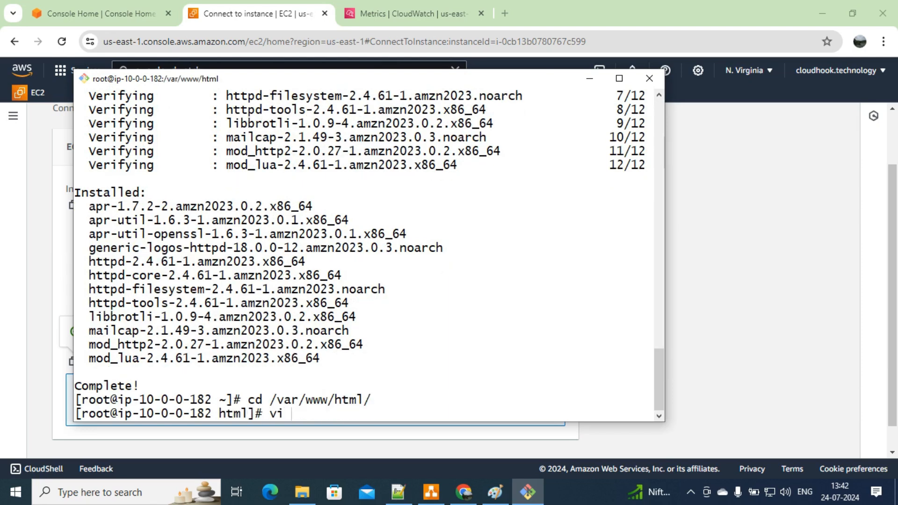
type("index.html")
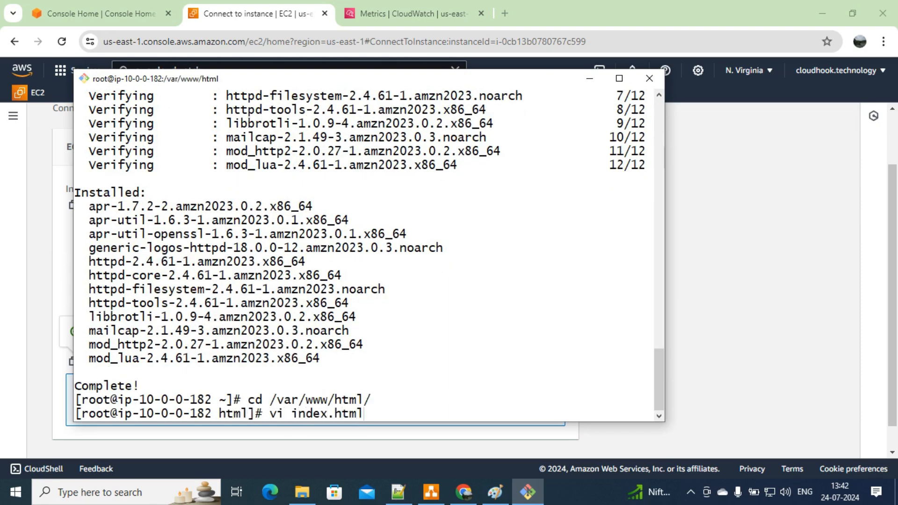
key("Return")
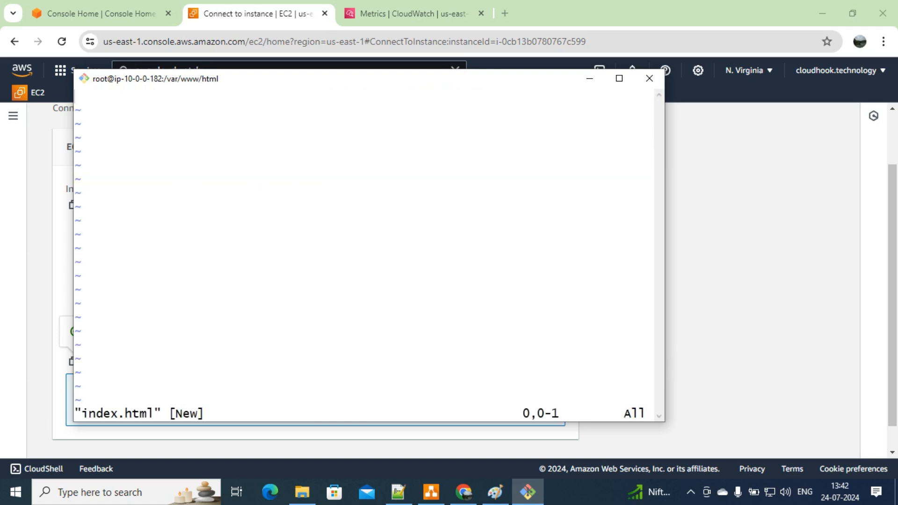
key("i")
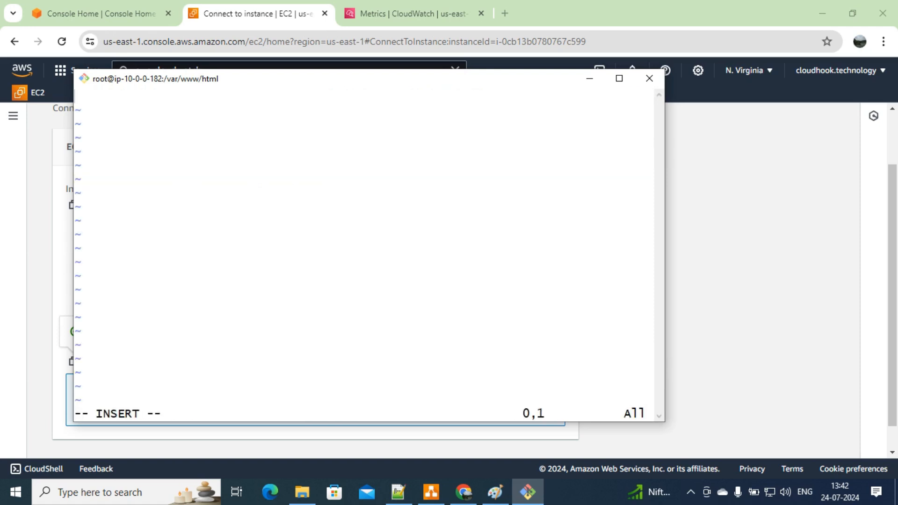
type("<h1>")
key("Return")
type("<h1>")
key("Return")
type("HI T")
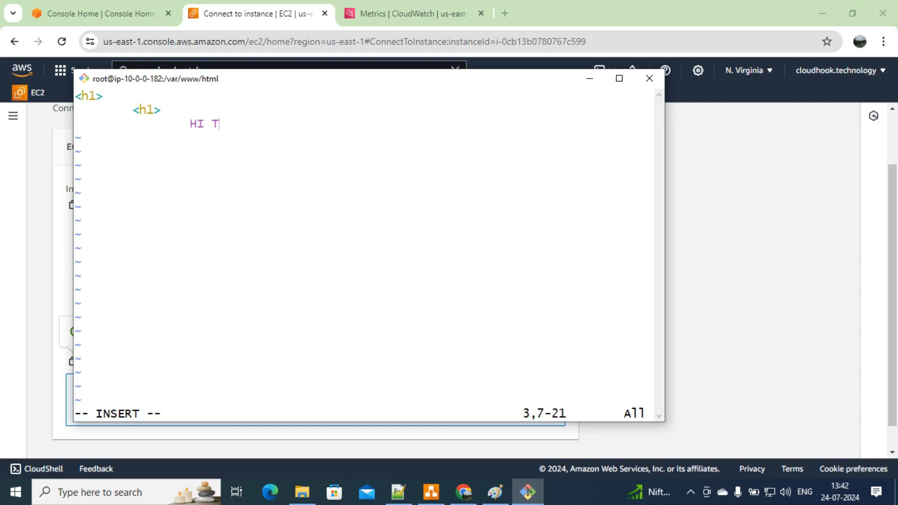
type("HIS IS OU")
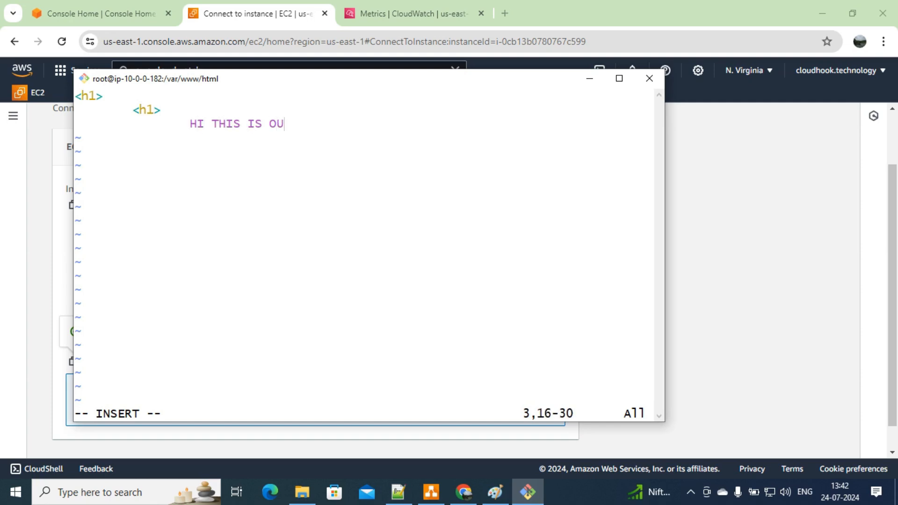
type("R WEBSERVER ")
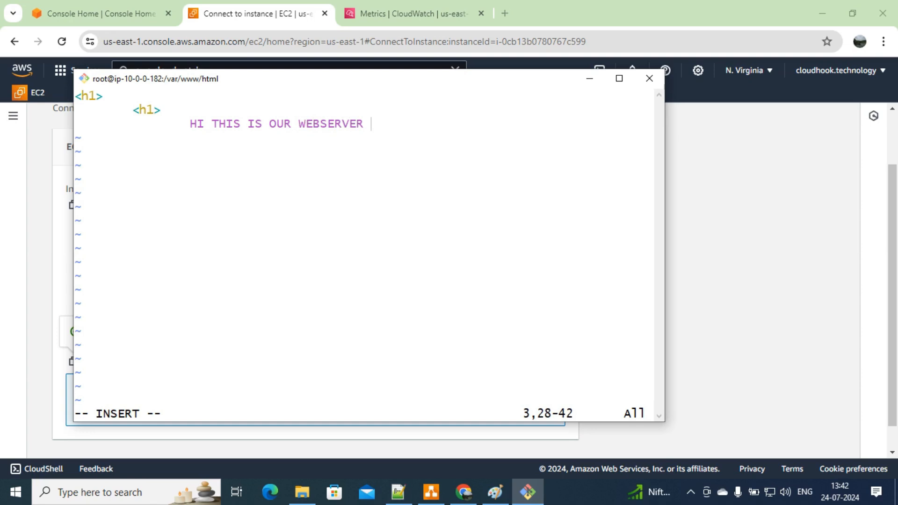
type("FOR TESTING")
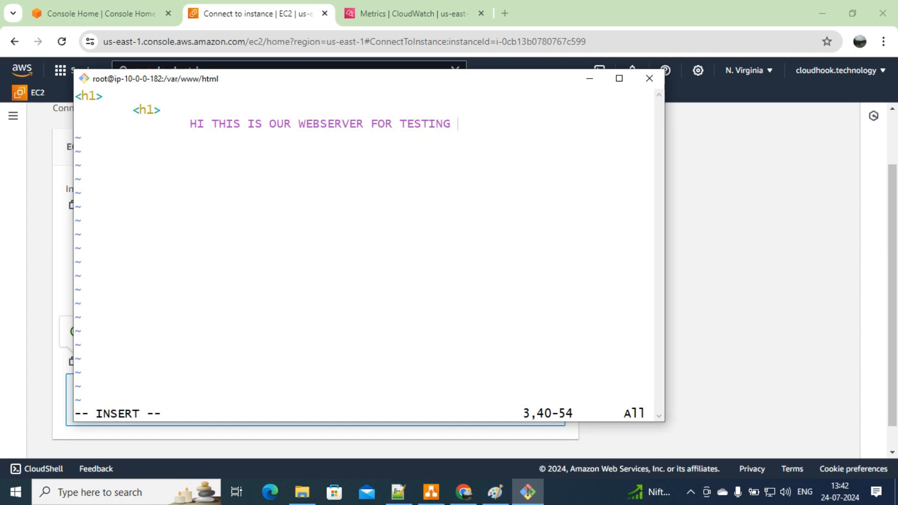
type("<h1>")
key("Return")
type("<h1>")
key("Escape")
type(":wq")
key("Return")
key("Return")
key("Return")
key("Return")
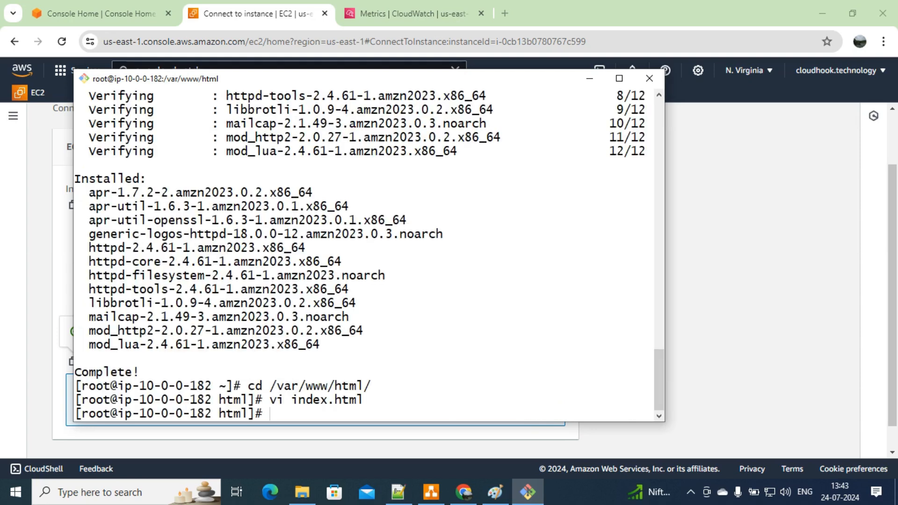
Step: Start httpd with systemctl and confirm its status is active (running)
type("syst")
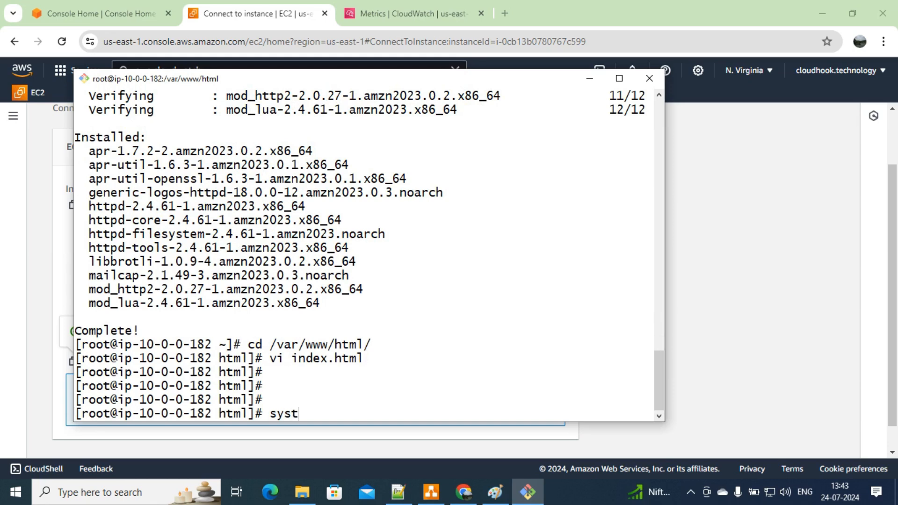
type("emctl start httpd")
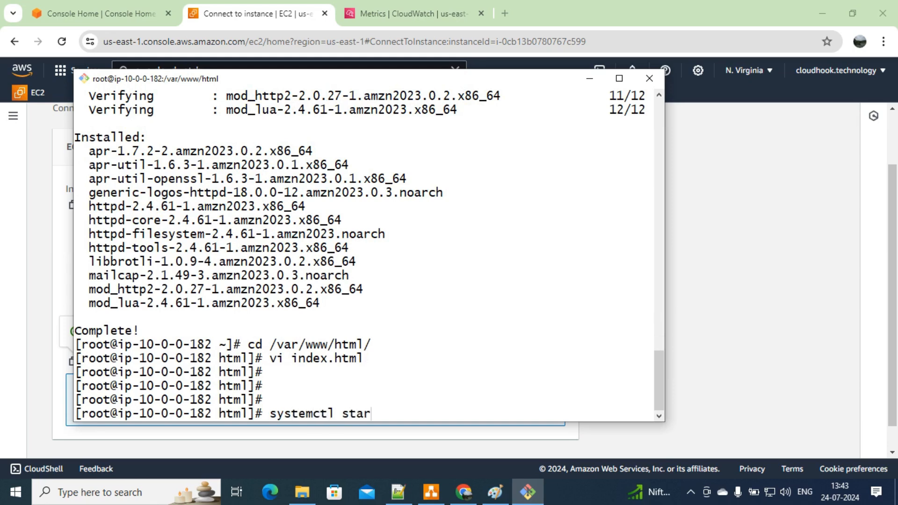
key("Return")
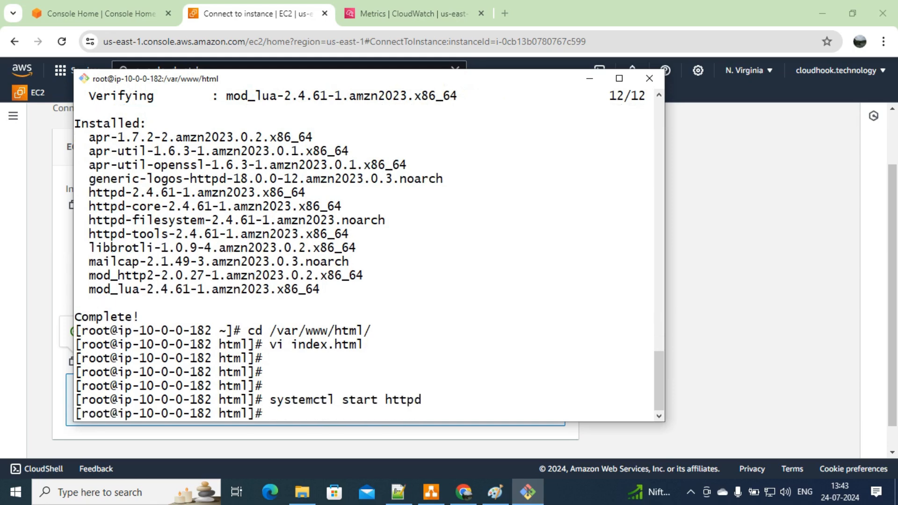
type("system")
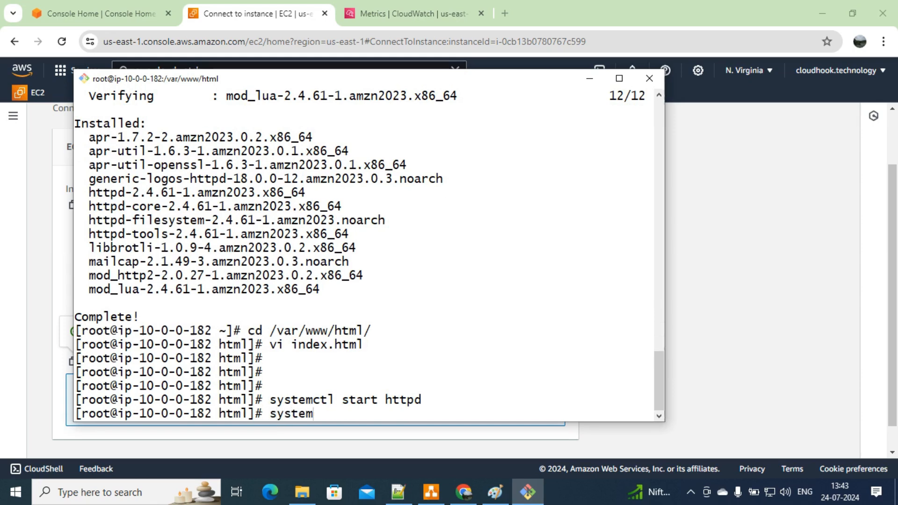
type("ctl status httpd")
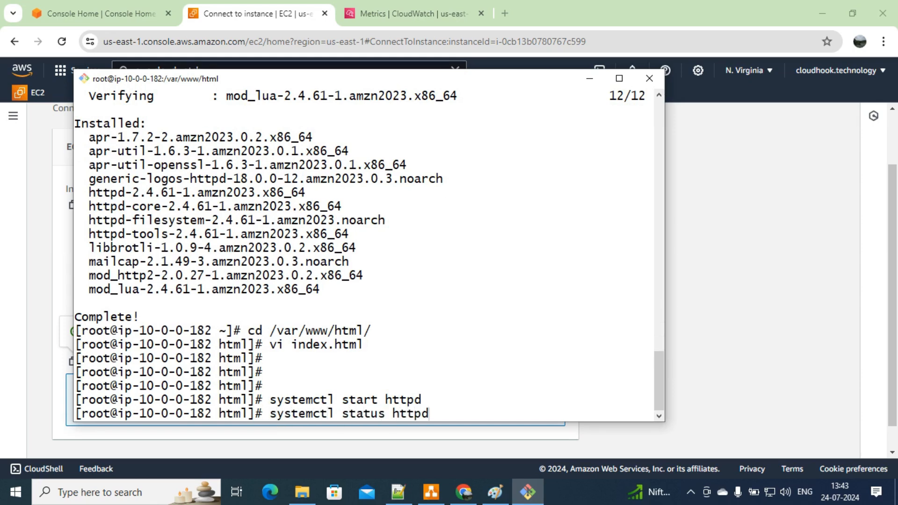
key("Return")
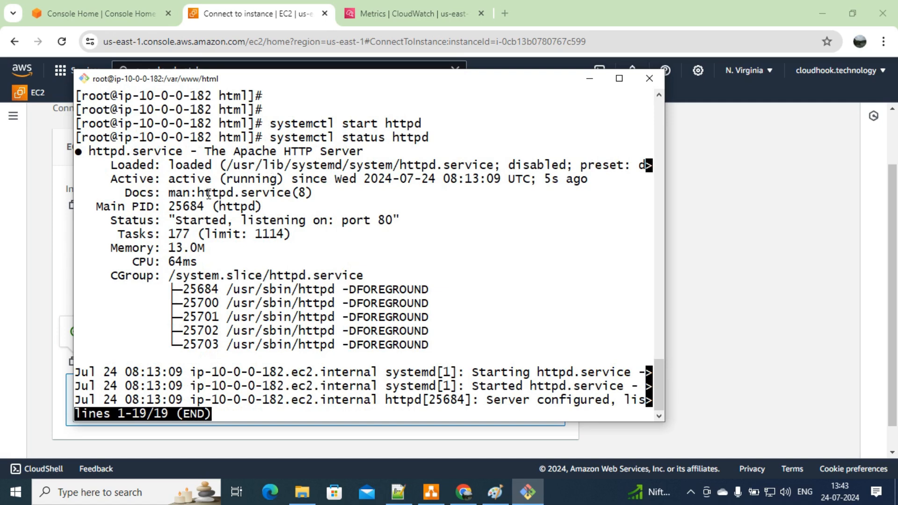
Step: Load the instance's public DNS in a new Chrome tab to see the testing heading
left_click(589, 78)
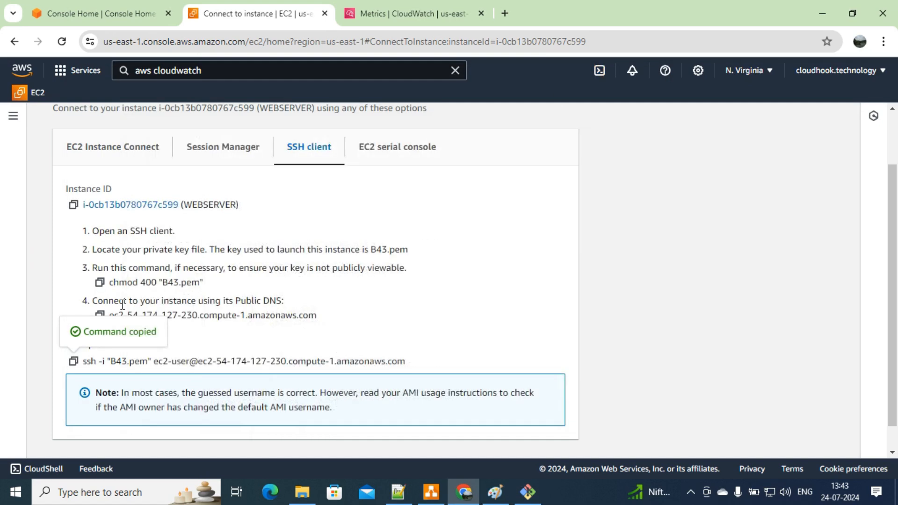
left_click(100, 314)
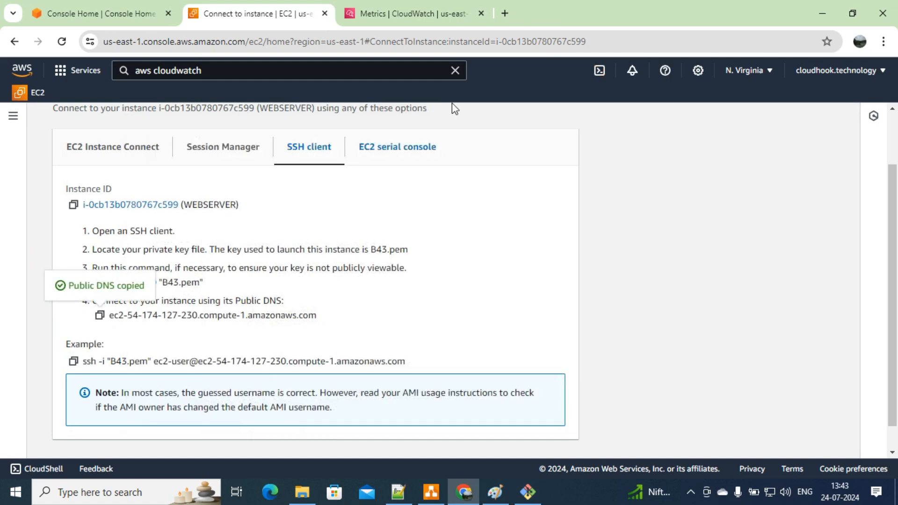
left_click(511, 6)
key("ctrl+v")
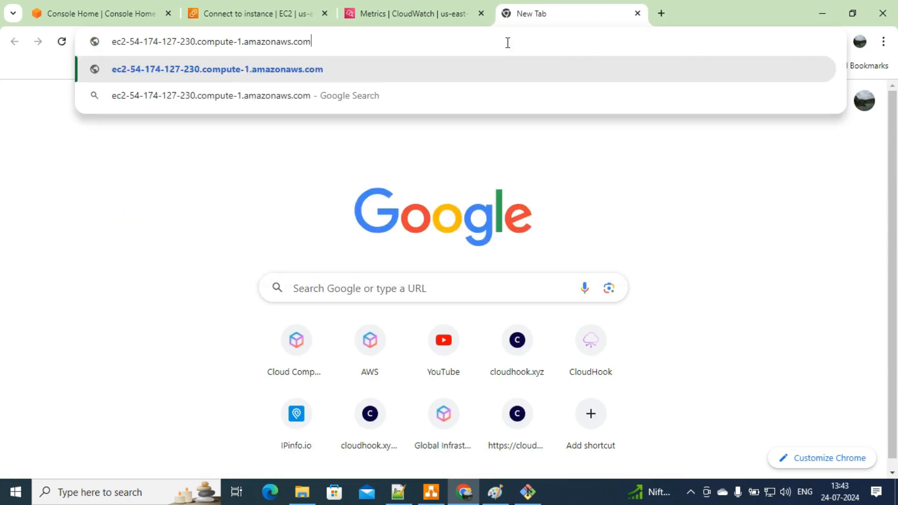
key("Return")
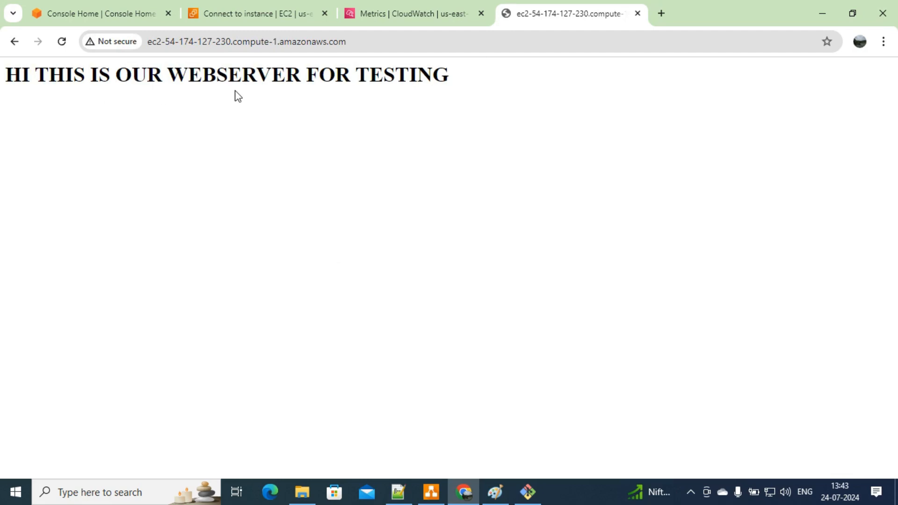
Step: Append /help to the webserver URL and confirm it returns 404 Not Found
left_click(387, 42)
left_click(387, 43)
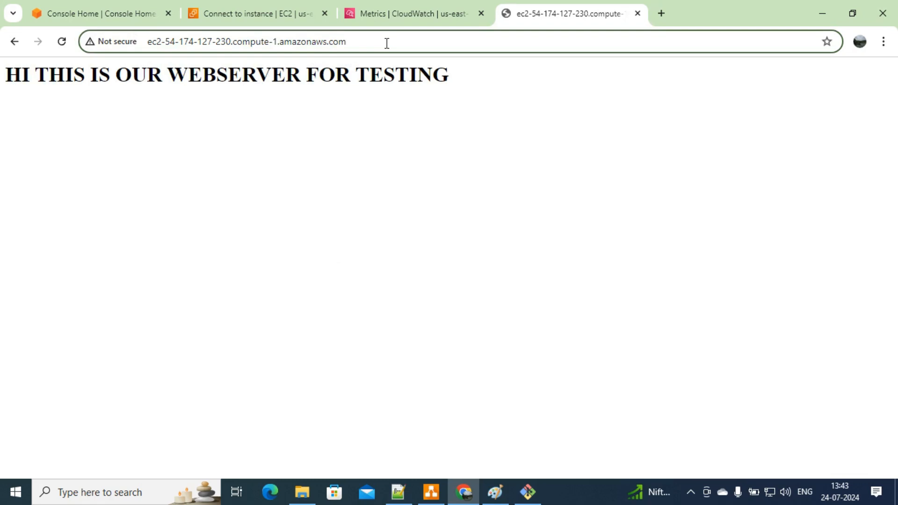
type("/helo")
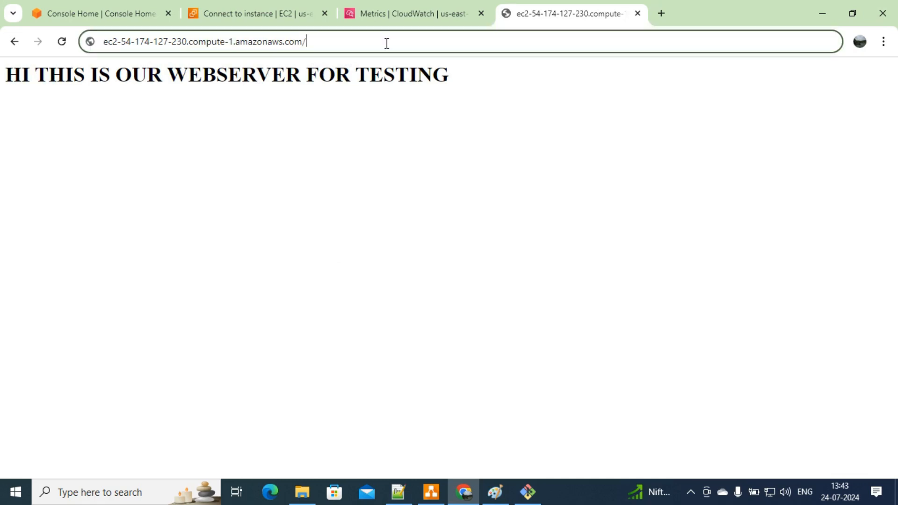
key("BackSpace")
type("p")
key("Return")
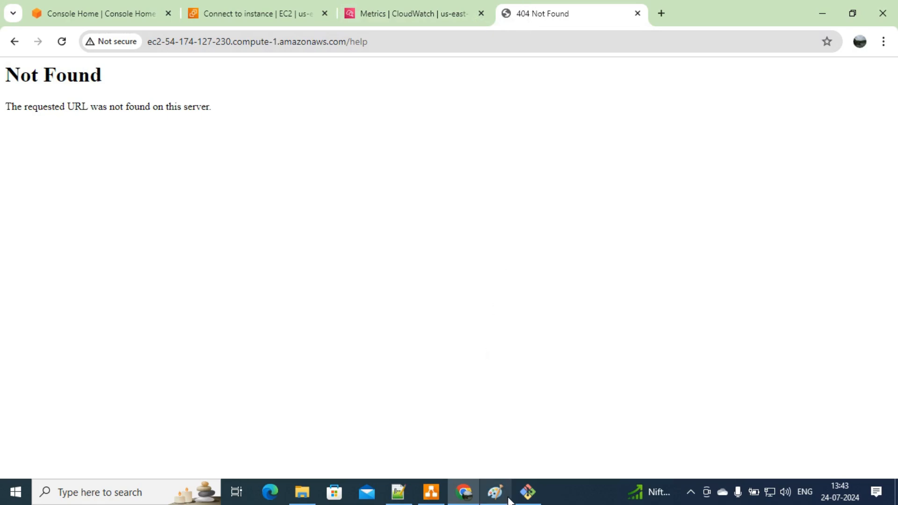
left_click(442, 495)
Step: Connect the EC2 instance box to the CloudWatch cloud with an arrow
left_click(501, 299)
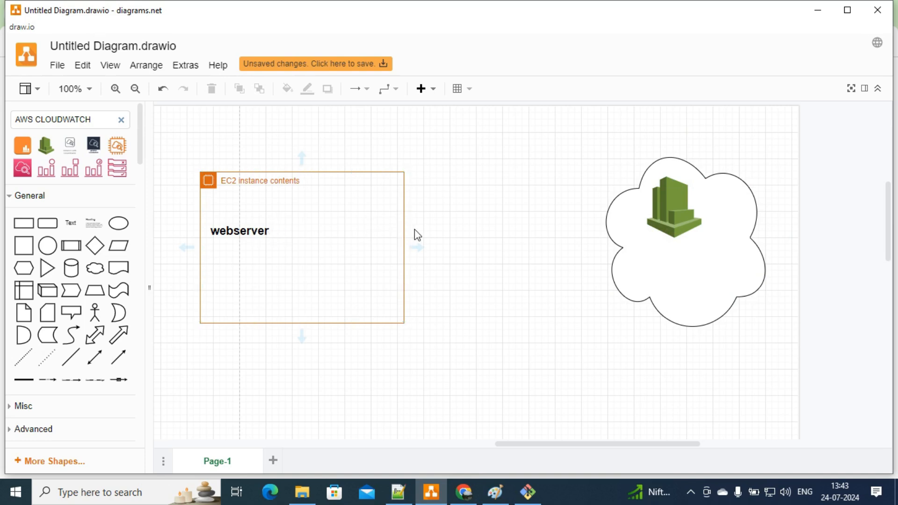
left_click_drag(404, 247, 606, 239)
left_click(477, 171)
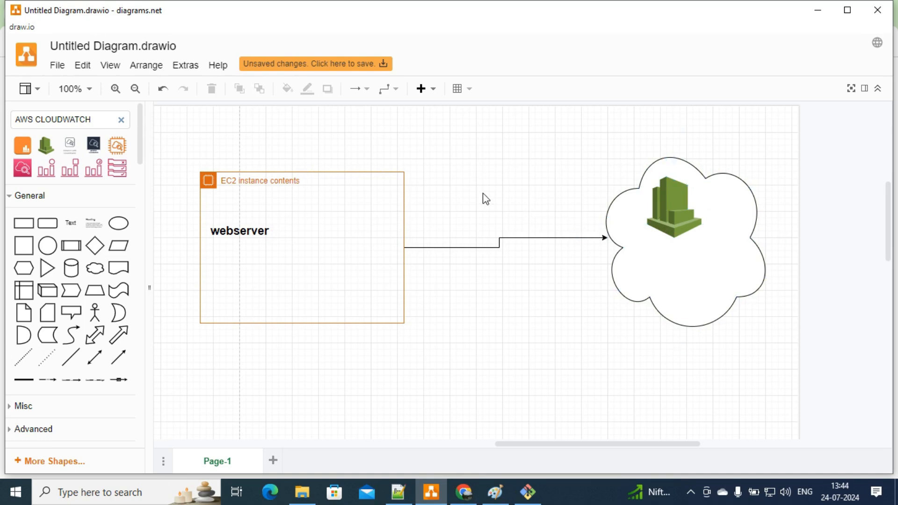
left_click(351, 171)
Step: Add a text note above the EC2 box about applying an IAM ROLE + policy to put metrics to CloudWatch
double_click(343, 124)
left_click(343, 123)
type("here w")
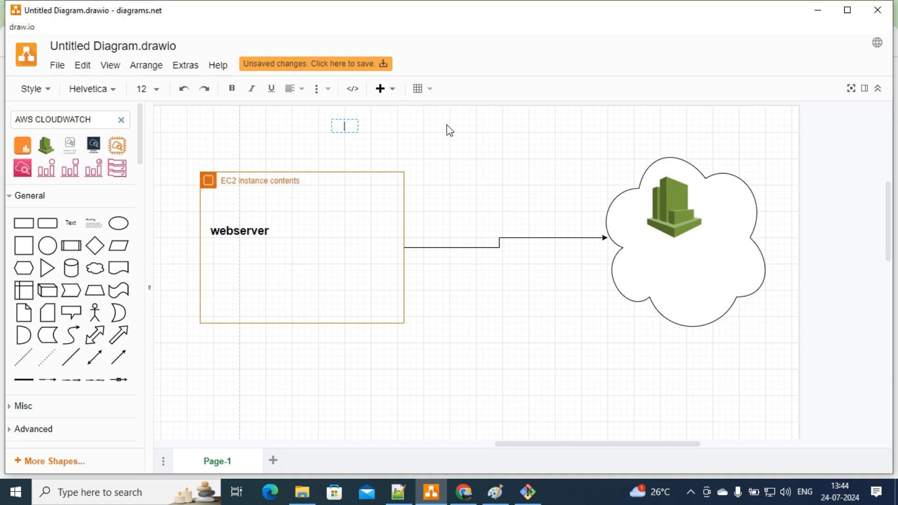
type("e have to apply IAM ROLE")
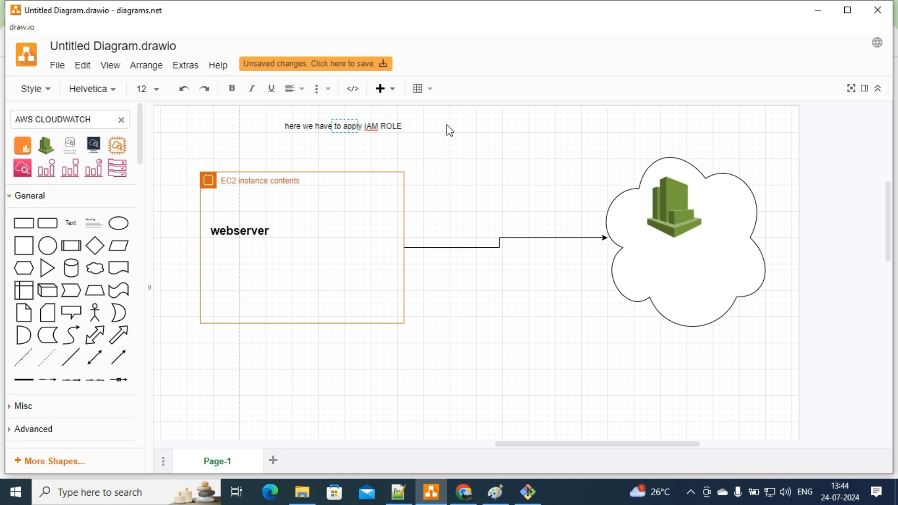
type(" +plo")
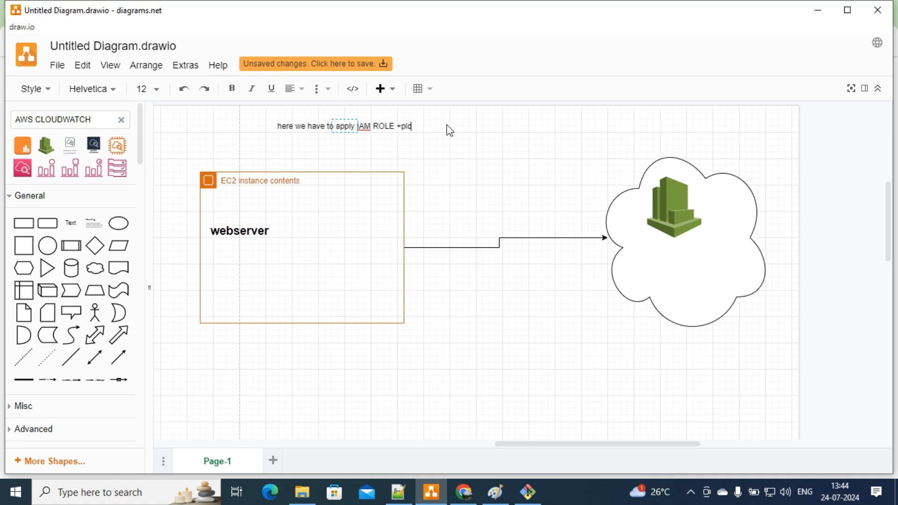
key("BackSpace")
type("olicy")
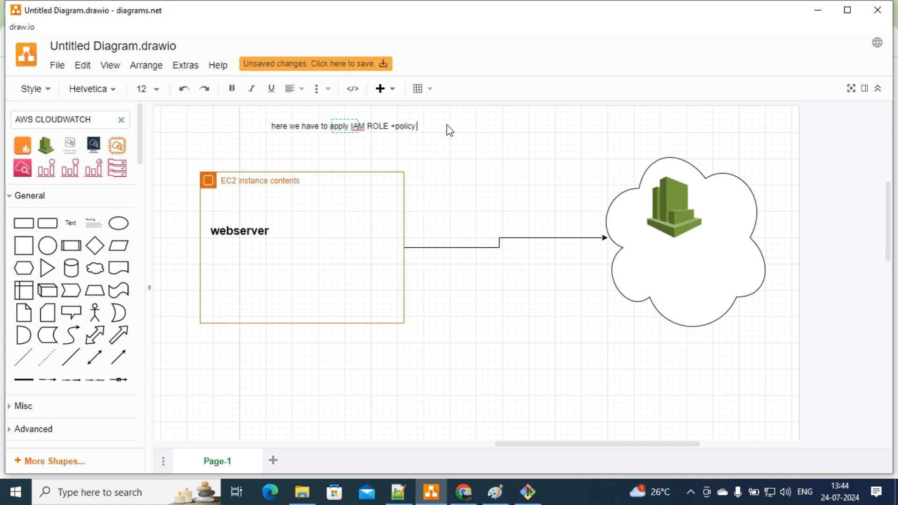
type(" to send")
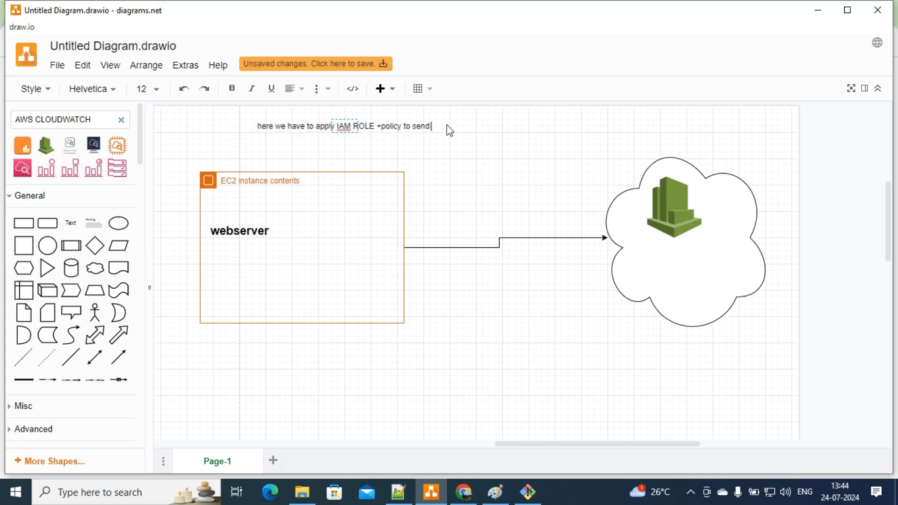
type(" the data to")
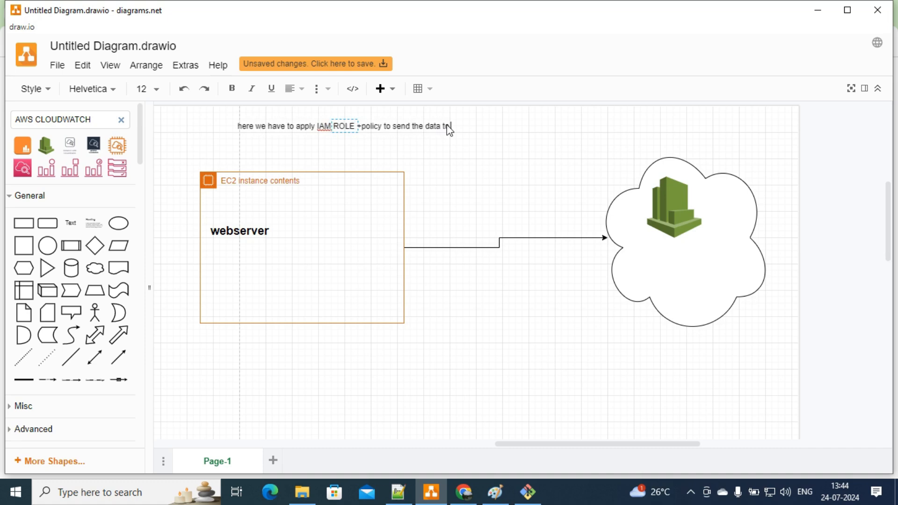
type(" cloud watch ")
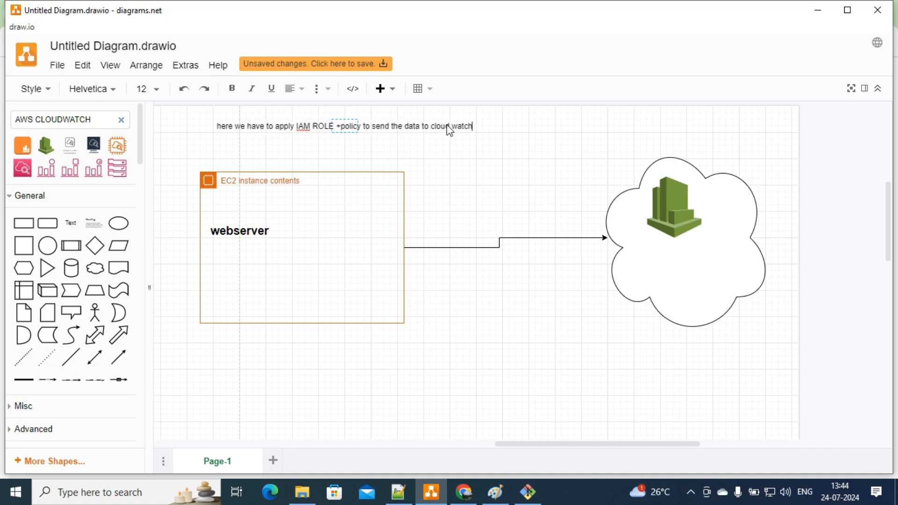
type("and tha")
key("BackSpace")
key("BackSpace")
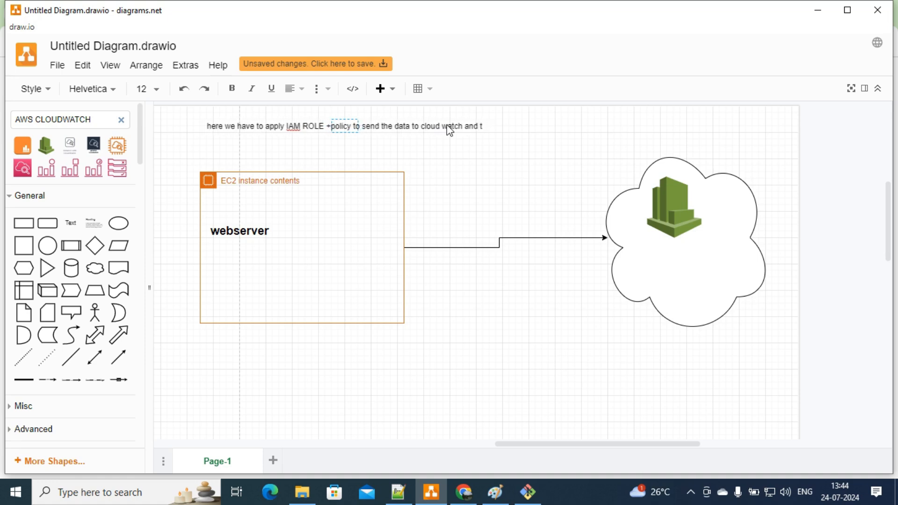
key("BackSpace")
type("a polioc")
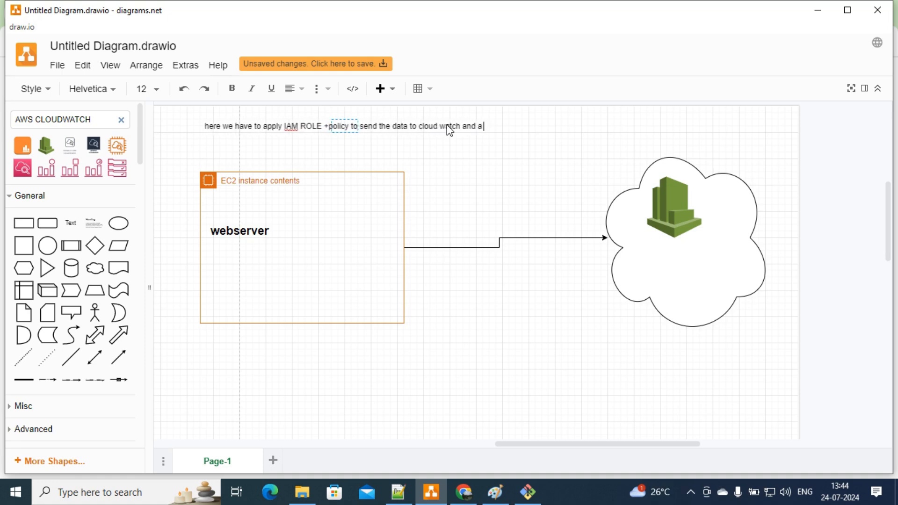
key("BackSpace")
key("BackSpace")
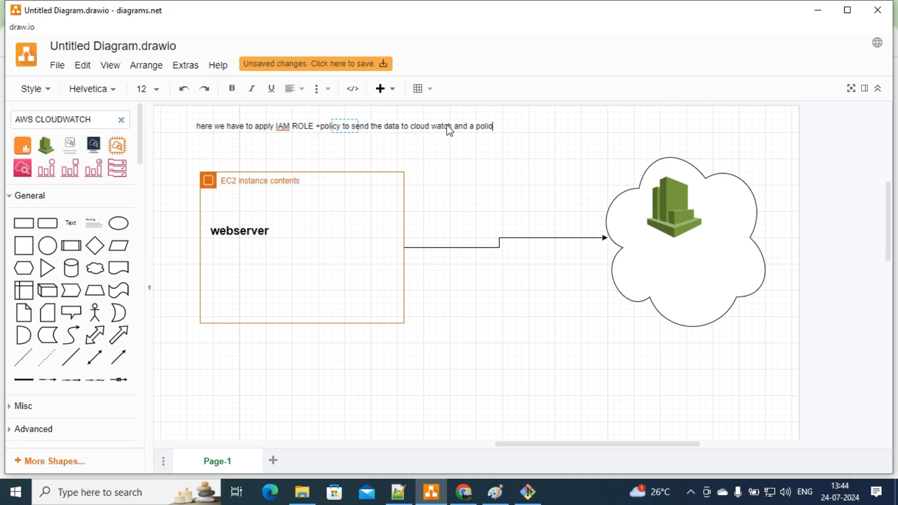
type("cy")
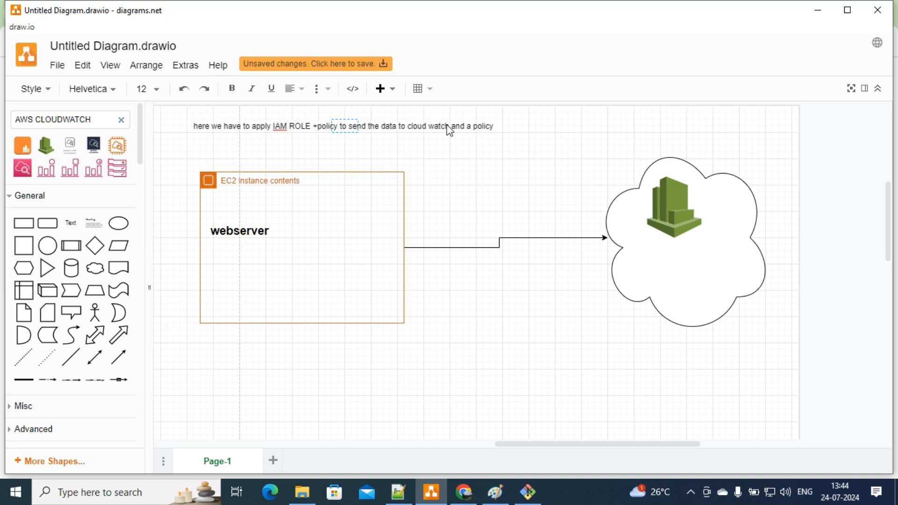
type(" to allhow")
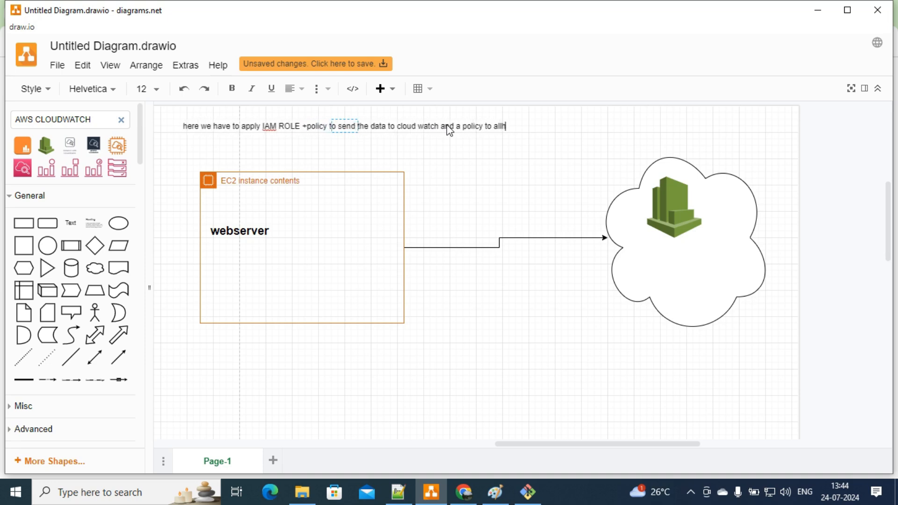
key("BackSpace")
key("BackSpace")
key("BackSpace")
type("ow him to")
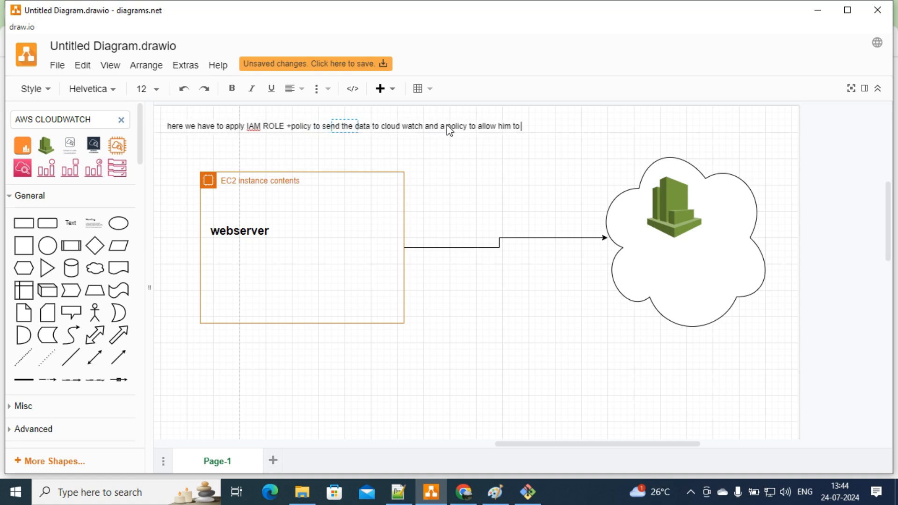
type(" put metrics")
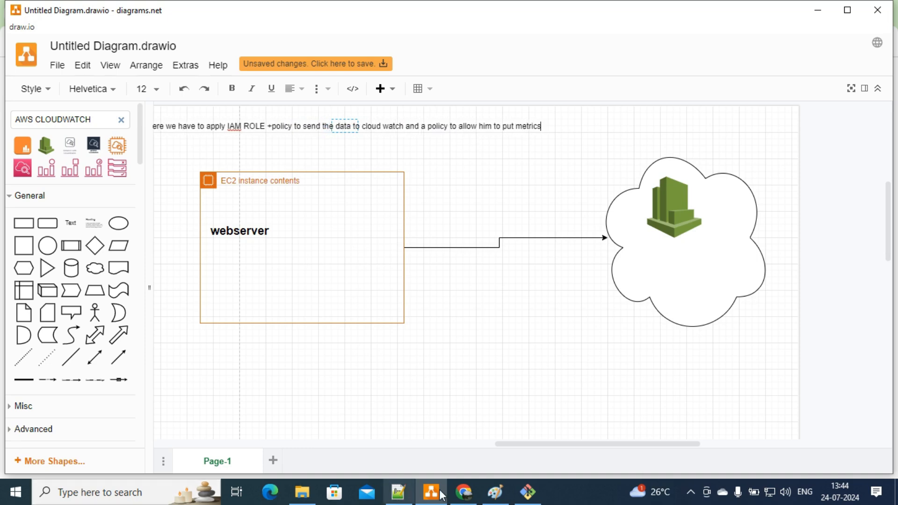
left_click_drag(531, 444, 492, 443)
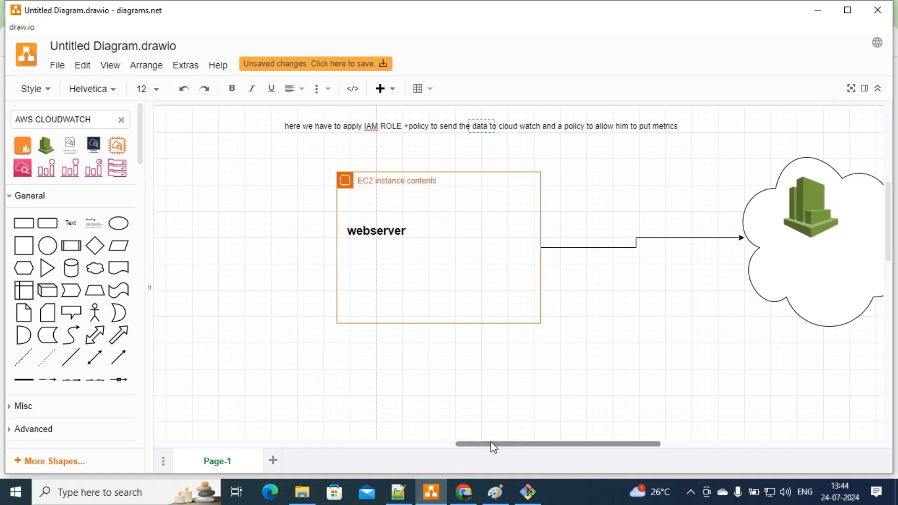
left_click(274, 225)
left_click(319, 125)
Step: Format the IAM role note bold at font size 14 and move it just above the EC2 box
double_click(322, 126)
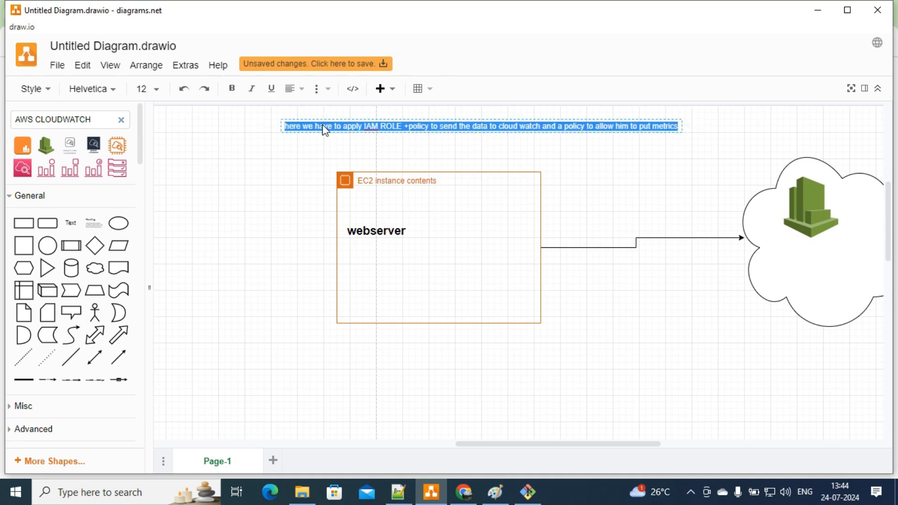
key("ctrl+b")
left_click(147, 89)
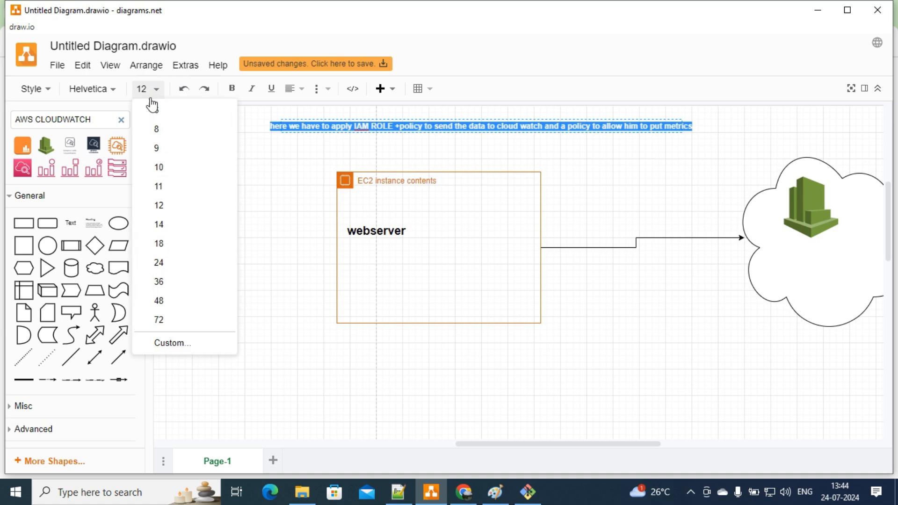
left_click(168, 224)
left_click(251, 194)
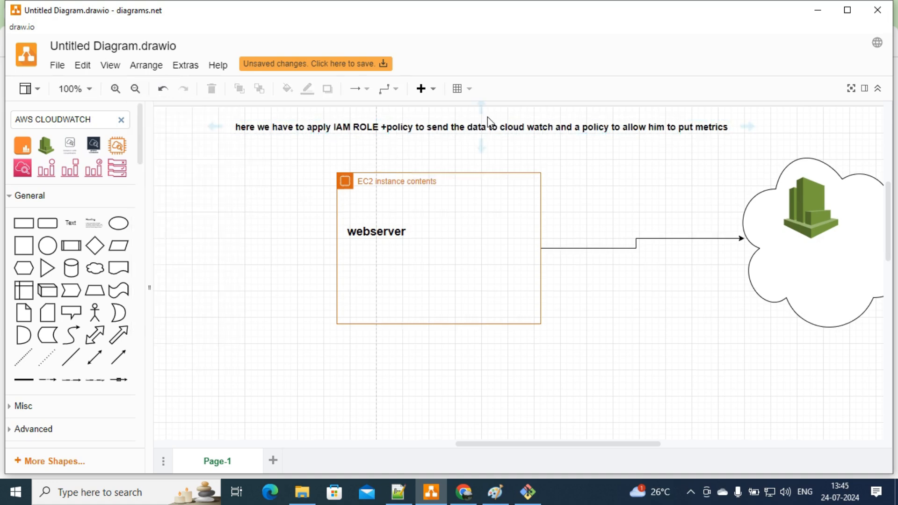
left_click_drag(518, 127, 522, 149)
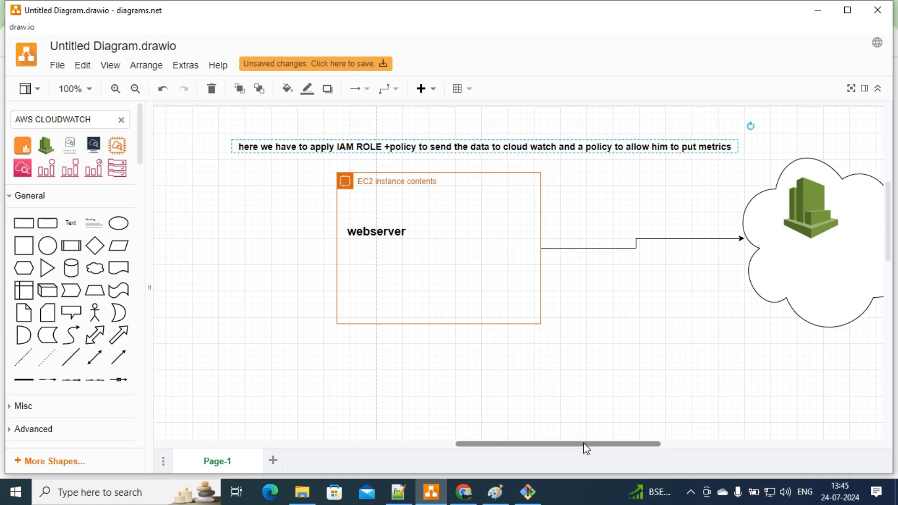
Step: Add a 'unified -cloudwatc-agent' text label beneath the EC2 instance box
left_click_drag(583, 443, 605, 444)
left_click(317, 279)
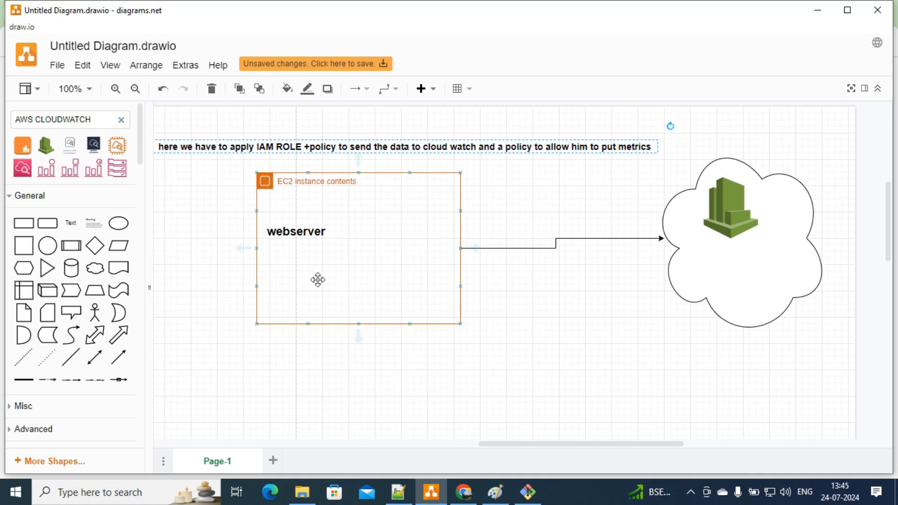
double_click(271, 371)
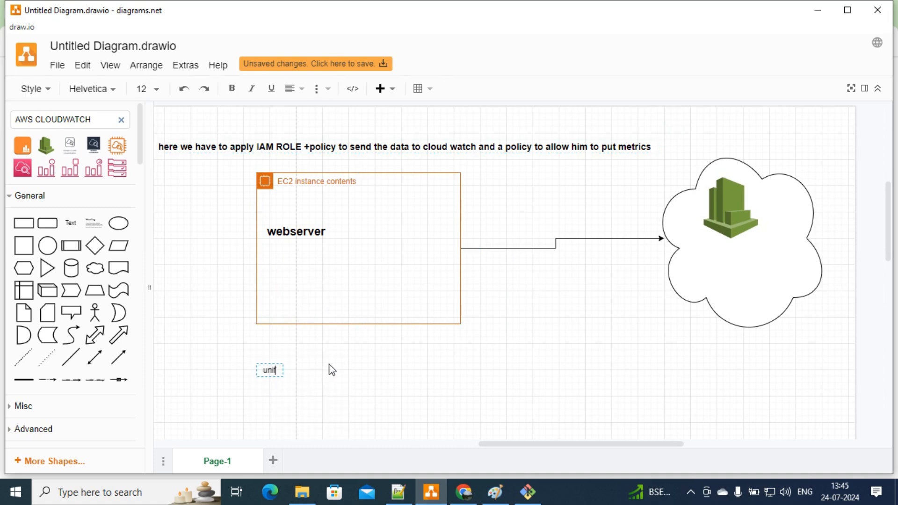
type("unified -cloudwatc-agent")
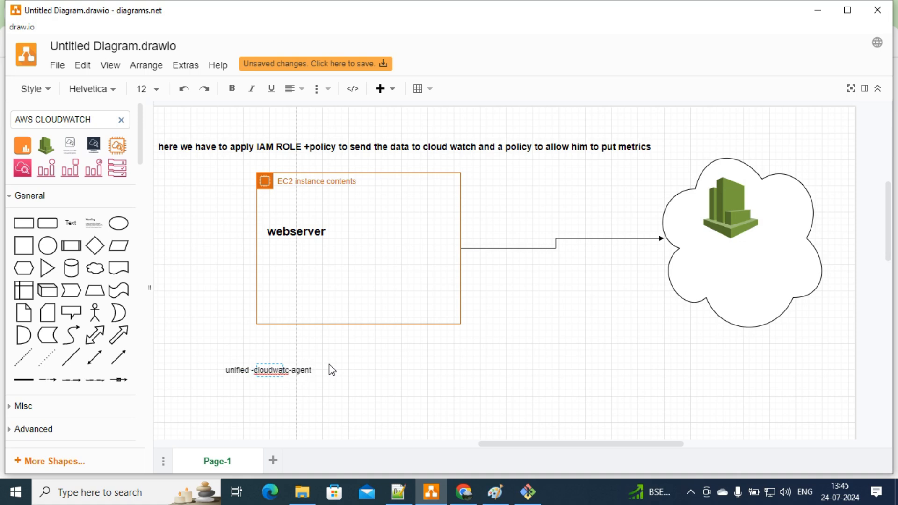
key("ctrl+a")
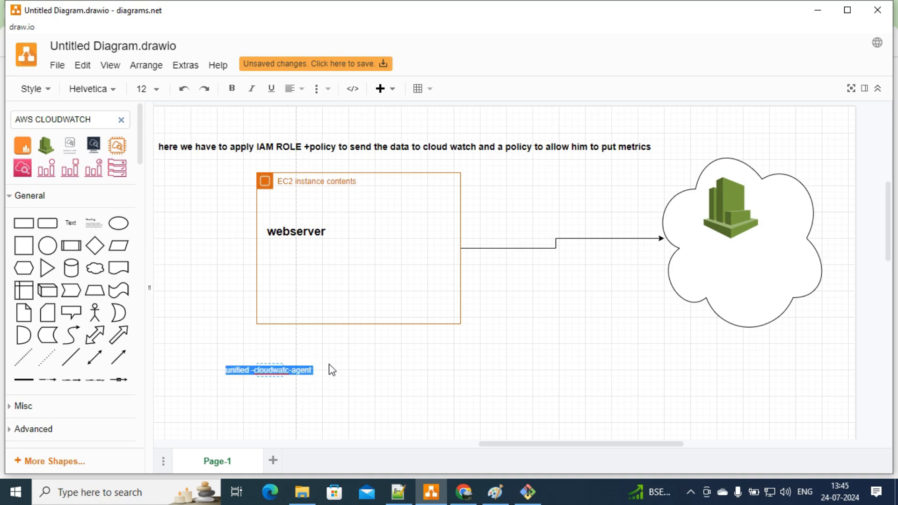
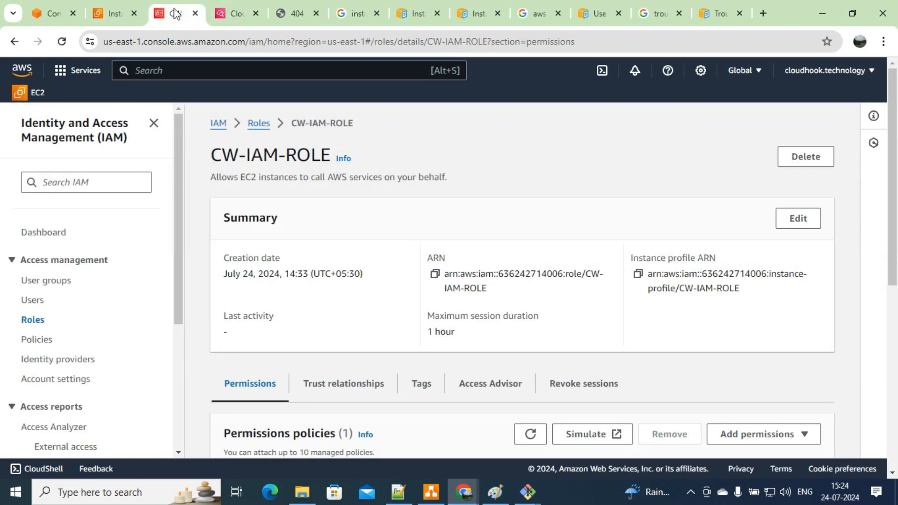
Step: Open the access_log log group's Metric filters tab and begin creating a new metric filter
left_click(223, 7)
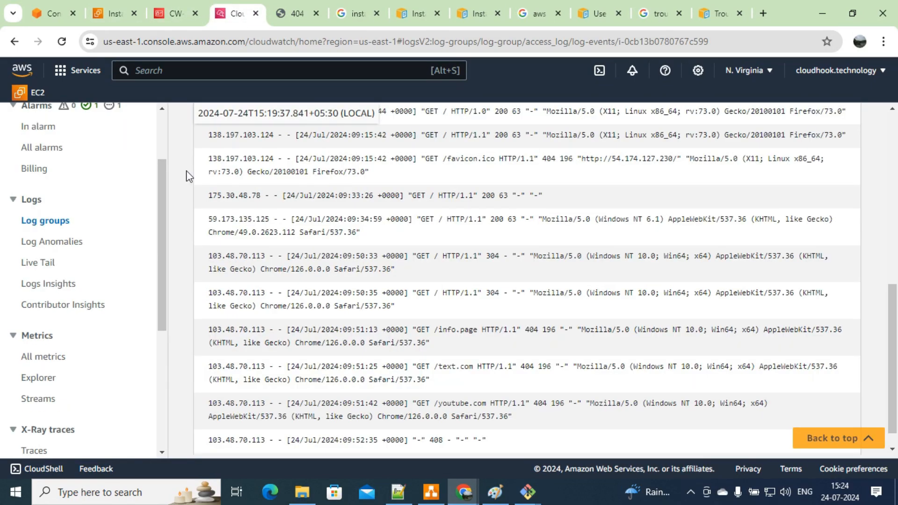
left_click_drag(160, 175, 158, 113)
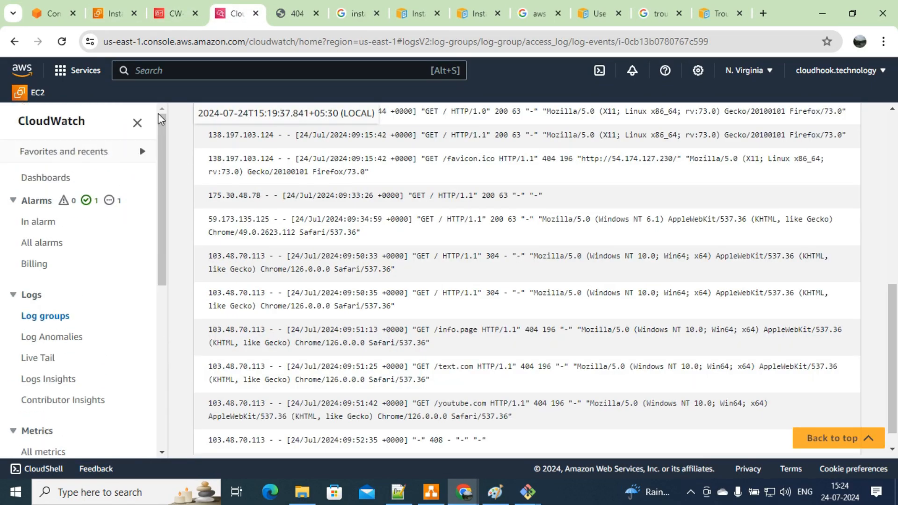
left_click(36, 321)
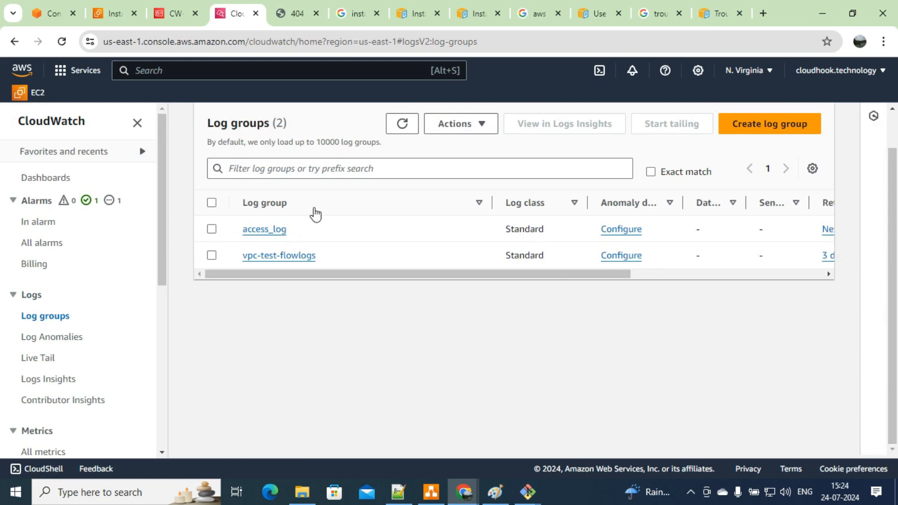
left_click(212, 229)
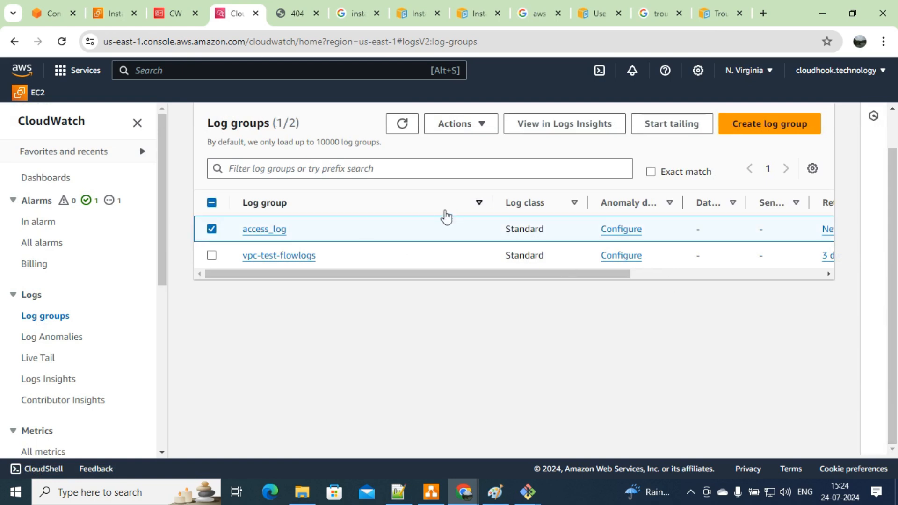
left_click(259, 230)
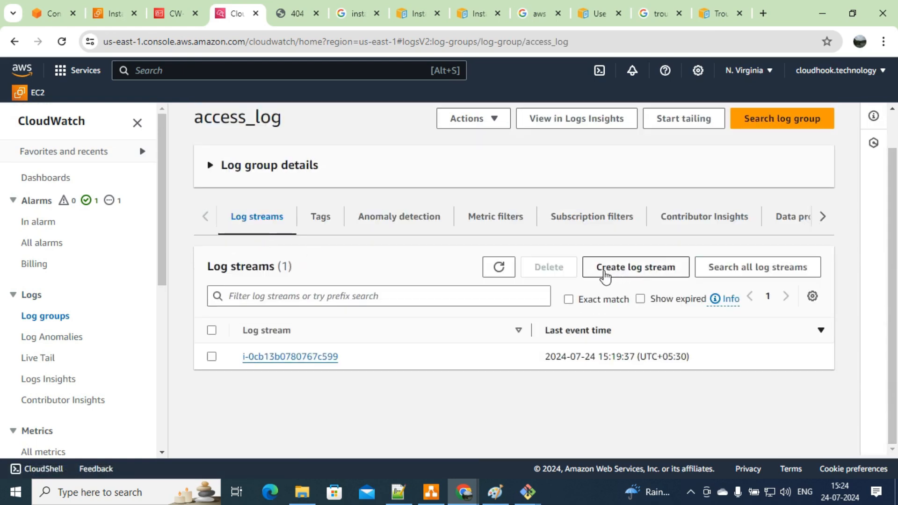
left_click(211, 357)
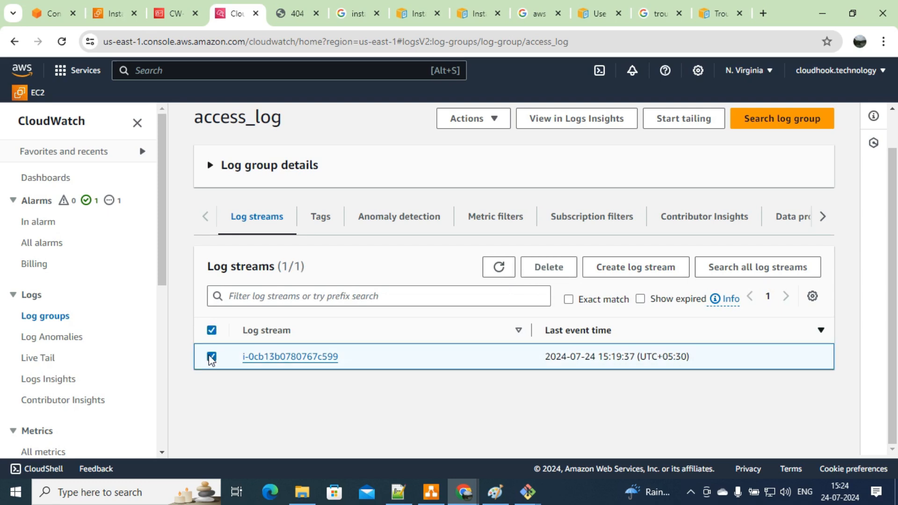
left_click(498, 220)
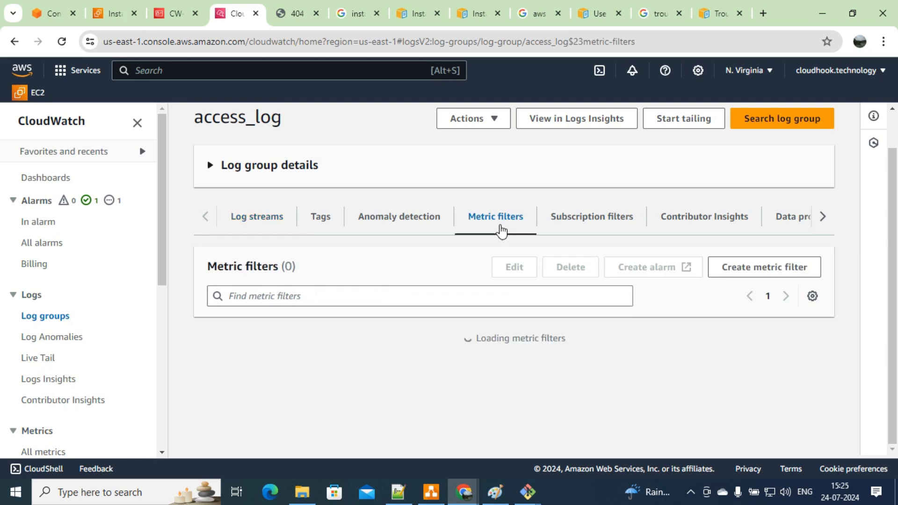
left_click(734, 268)
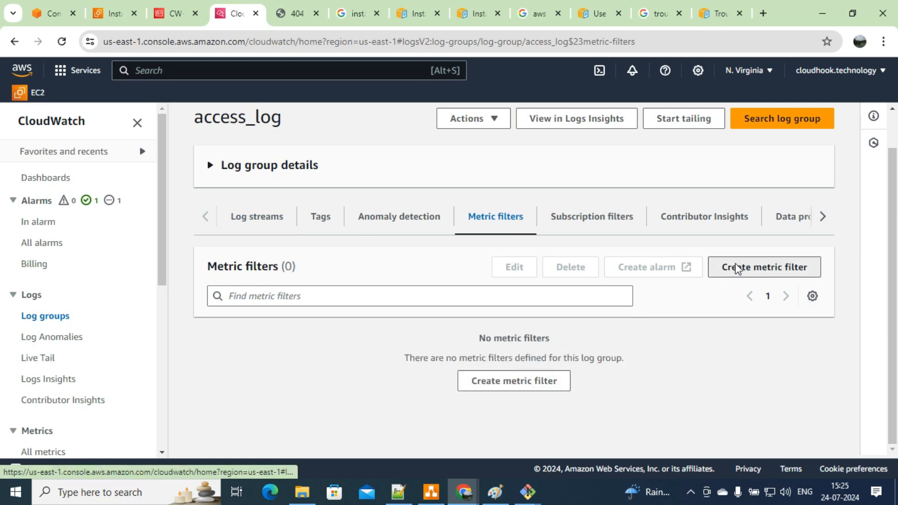
Step: Try ERROR as the filter pattern, tested against the i-0cb13b0780767c599 log stream
left_click(551, 249)
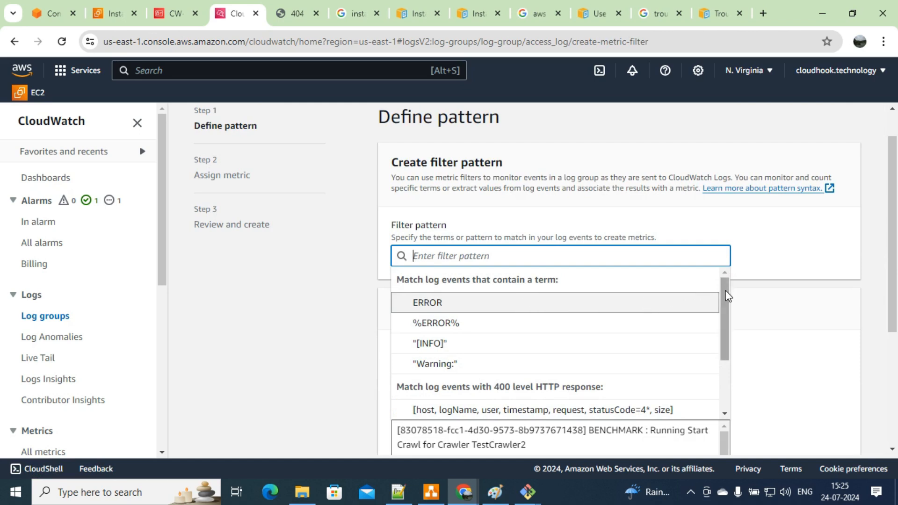
left_click_drag(726, 291, 720, 320)
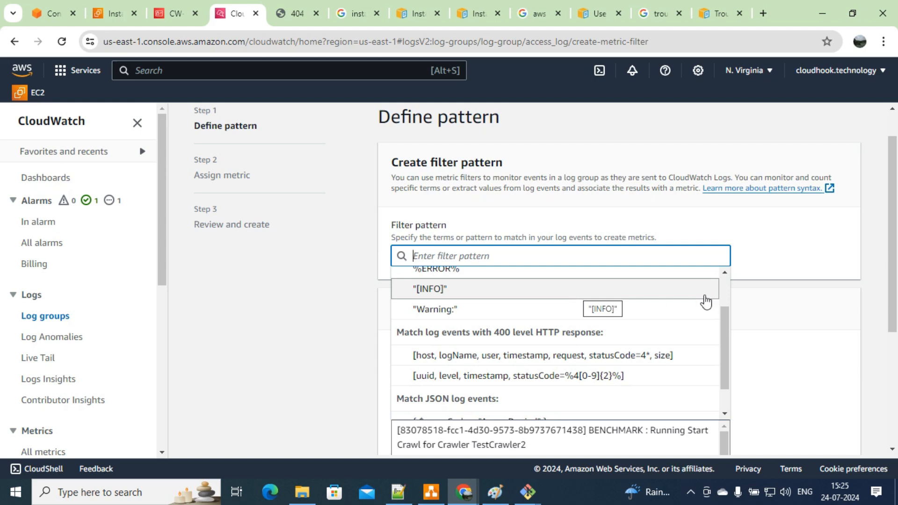
left_click_drag(723, 331, 723, 281)
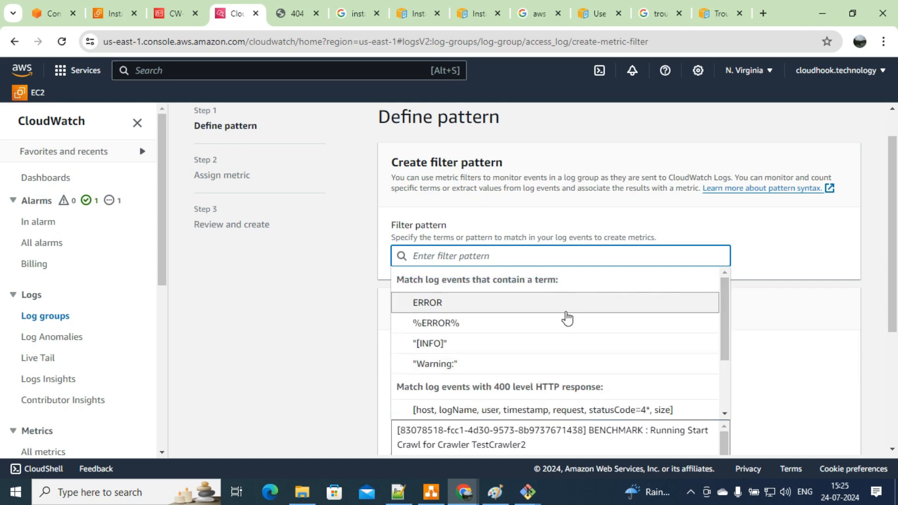
left_click(563, 305)
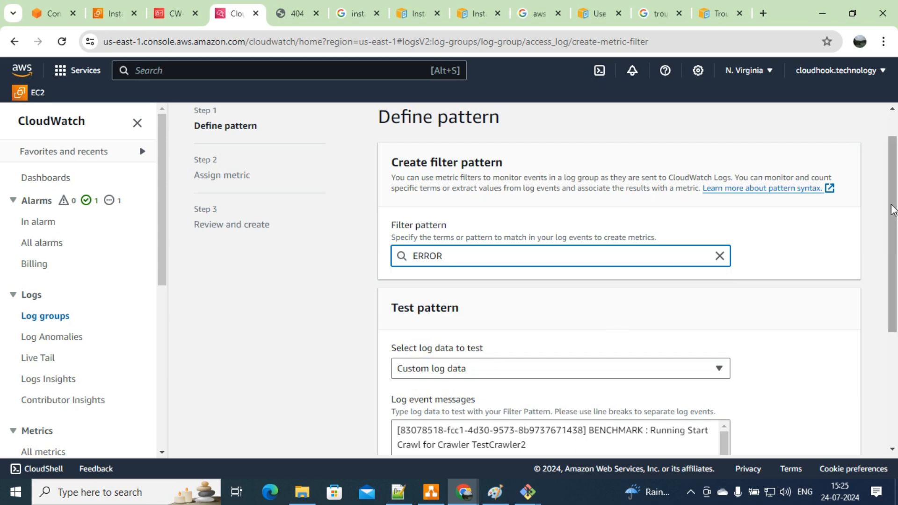
left_click_drag(892, 209, 895, 276)
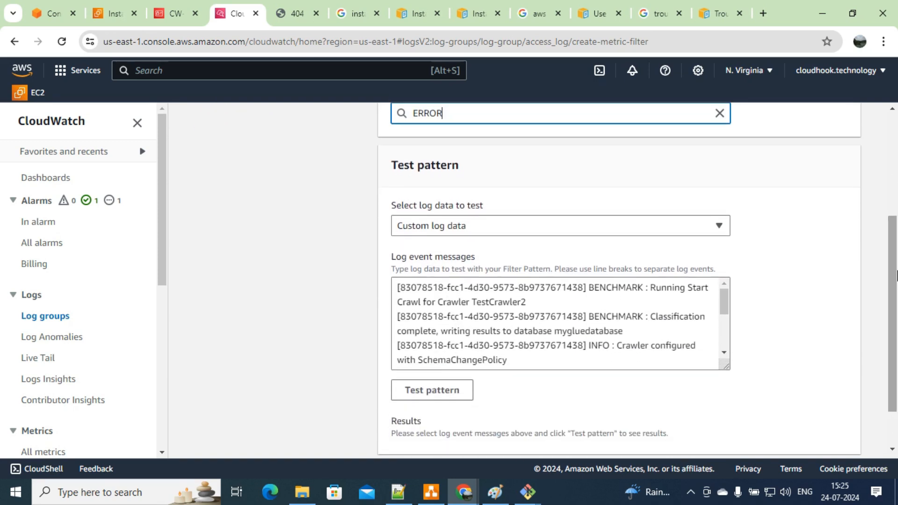
left_click(684, 229)
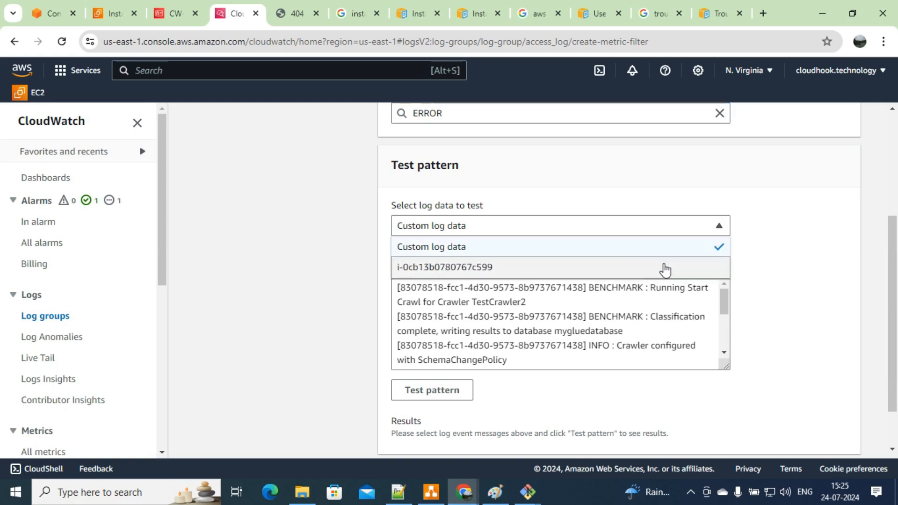
left_click(665, 270)
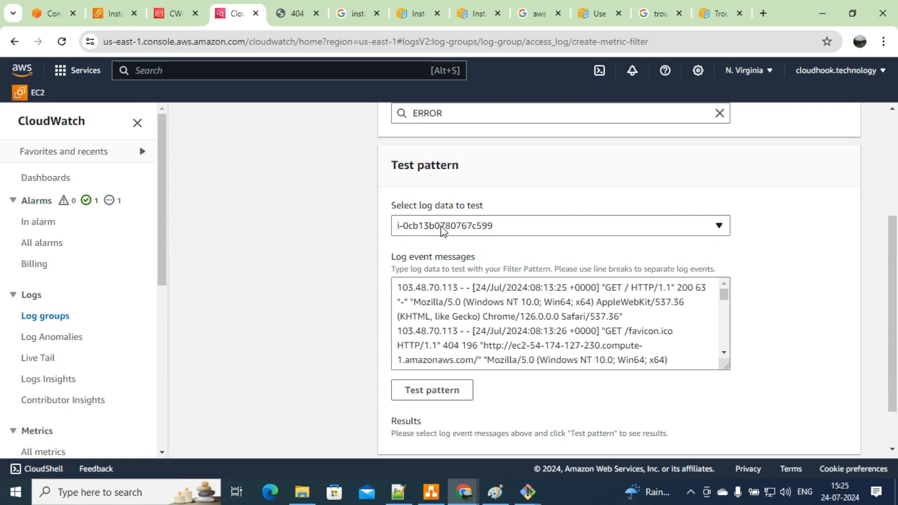
scroll(894, 281, "down", 1)
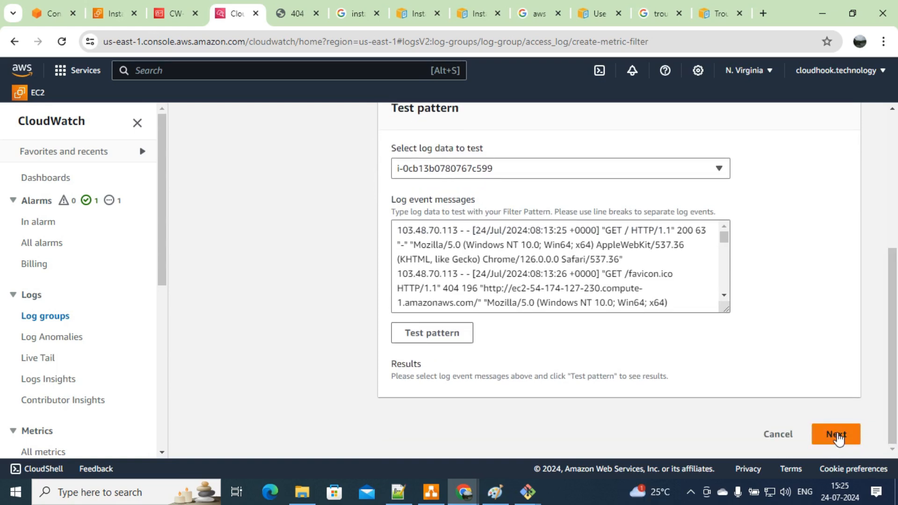
left_click_drag(894, 276, 865, 184)
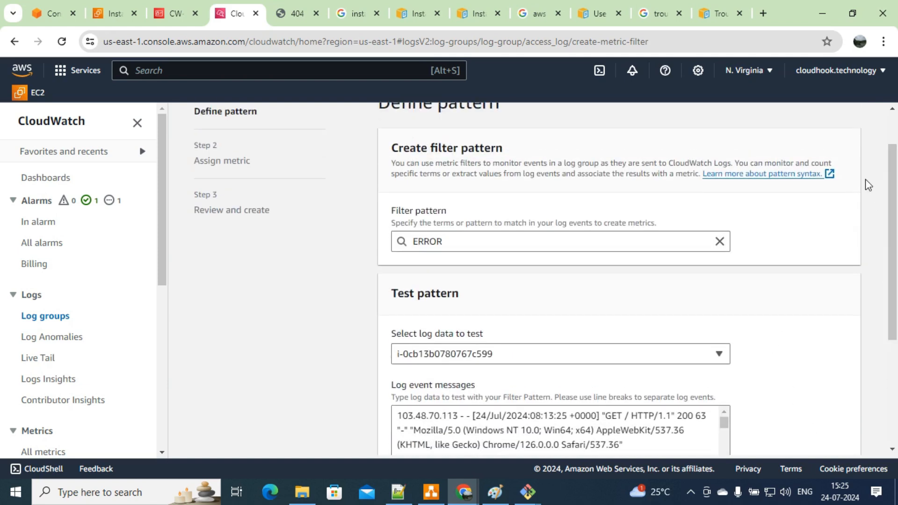
Step: Replace the pattern with 404 and continue to the metric assignment page
left_click(669, 241)
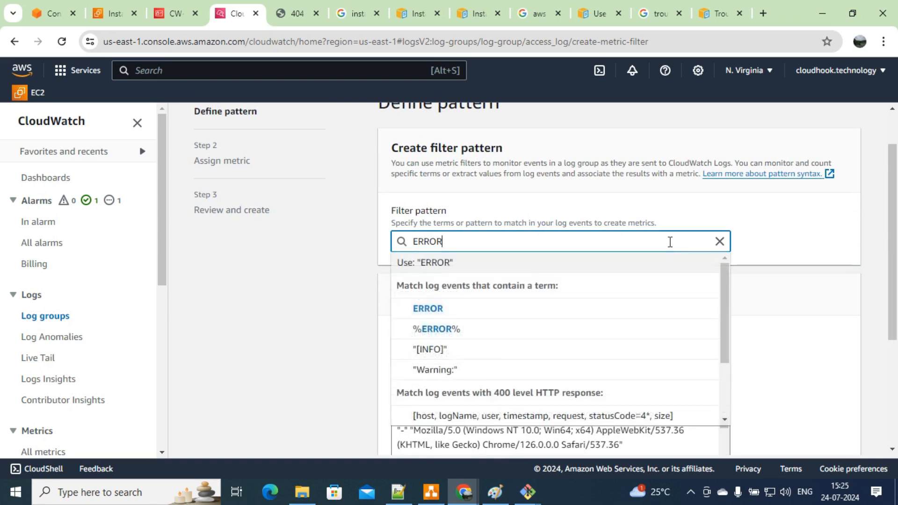
left_click(719, 241)
type("404")
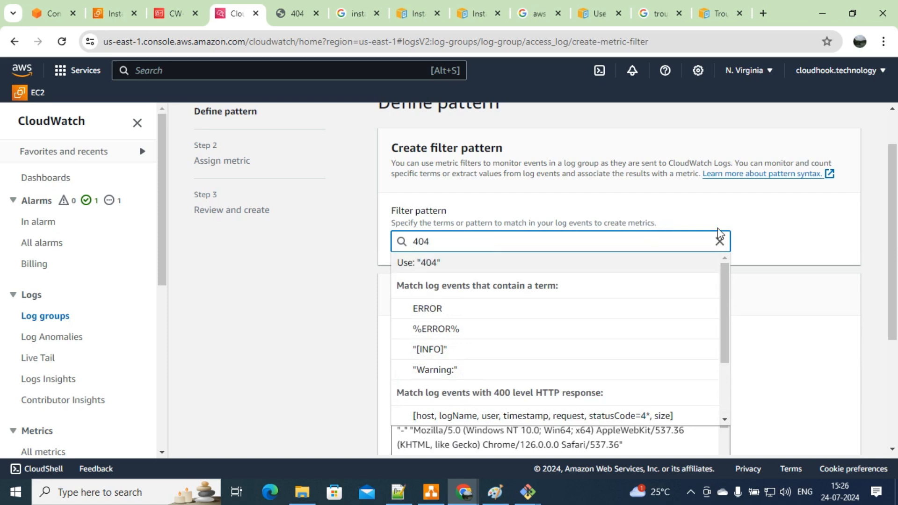
left_click(800, 300)
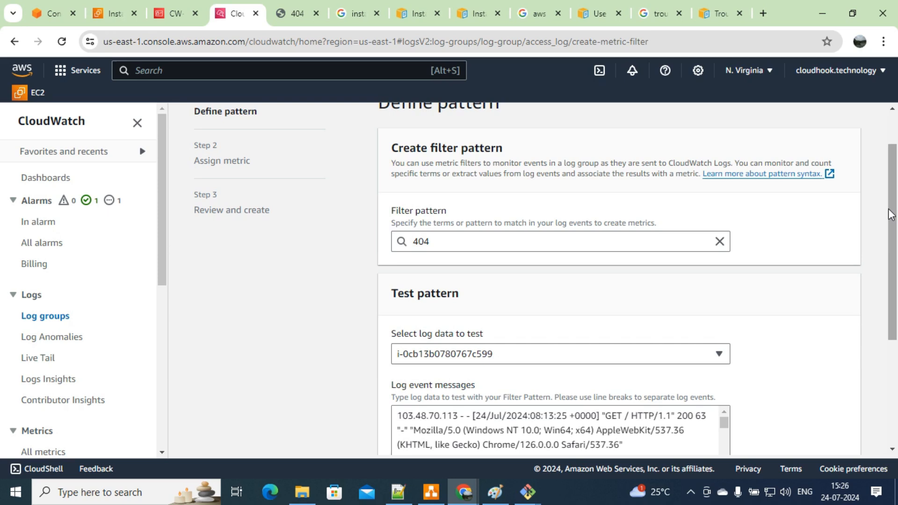
scroll(891, 215, "down", 4)
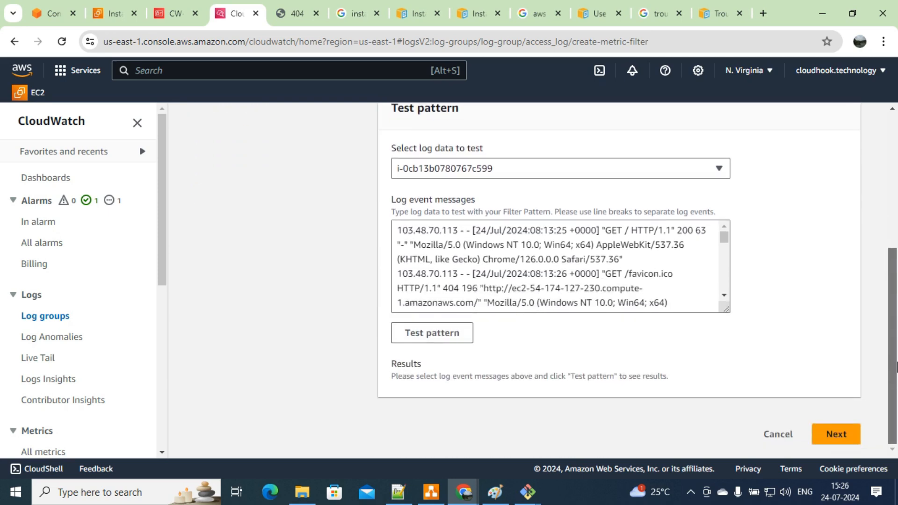
left_click(838, 433)
left_click(521, 279)
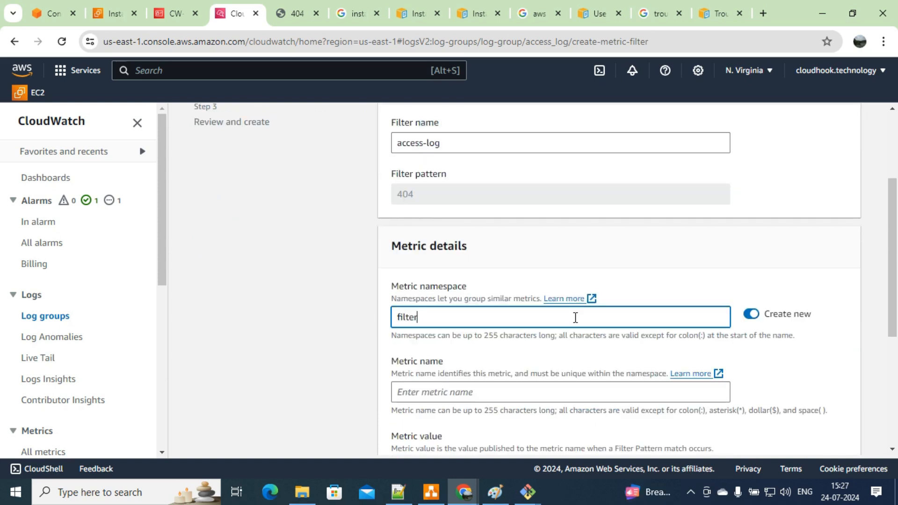
Step: Set namespace 'filter for 404 error', metric name 'page not found' and metric value 1
type("or 404 error")
left_click(599, 388)
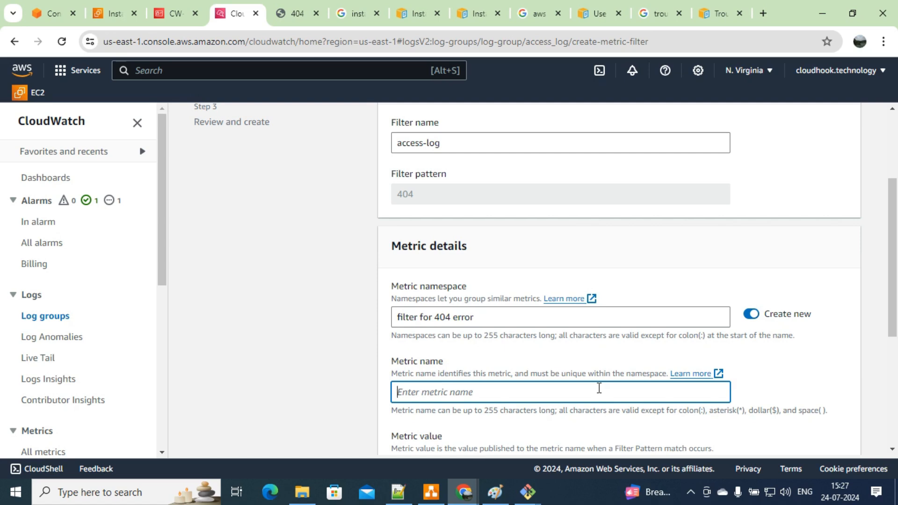
type("page not found")
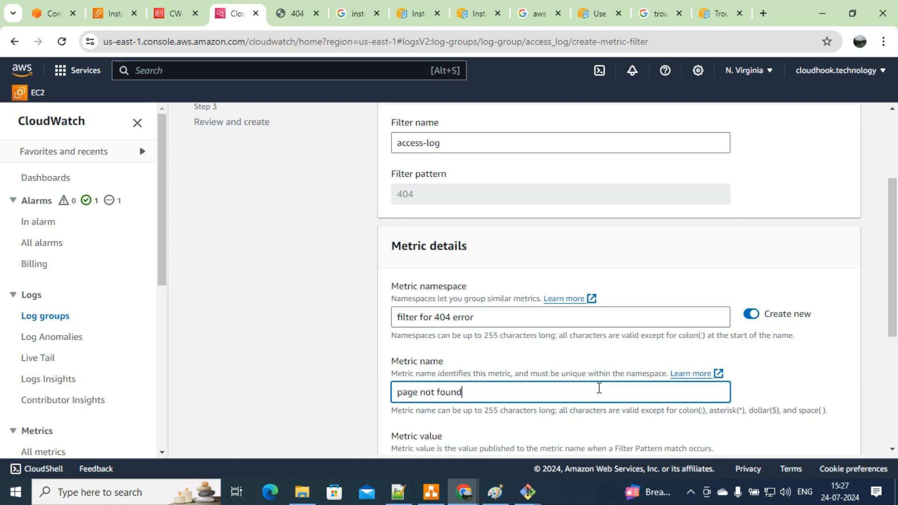
left_click_drag(894, 204, 894, 296)
left_click(640, 266)
type("1")
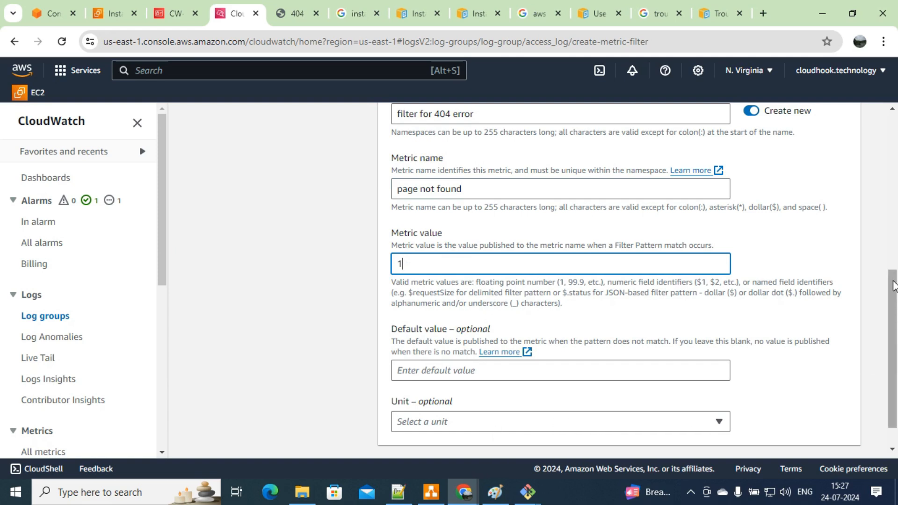
Step: Choose Count as the metric unit, review, and create the metric filter
left_click_drag(893, 285, 893, 300)
left_click(695, 387)
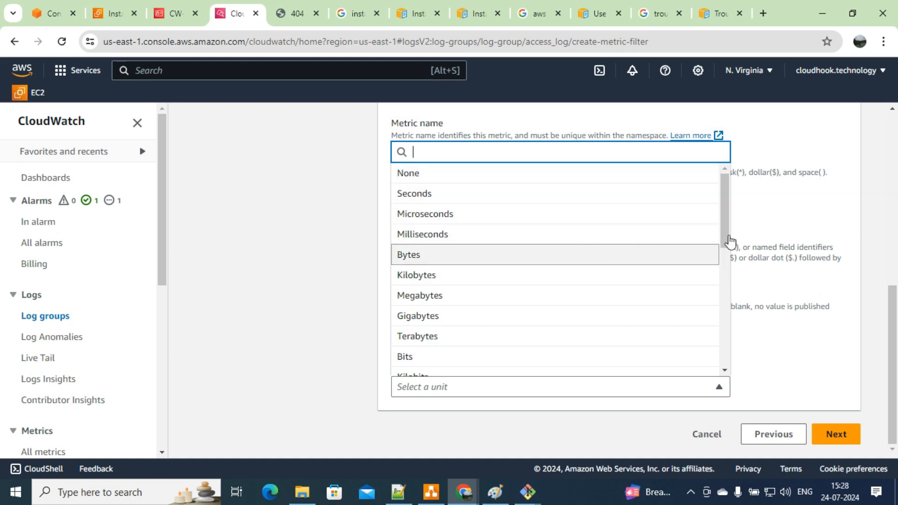
left_click_drag(724, 194, 726, 261)
left_click(565, 276)
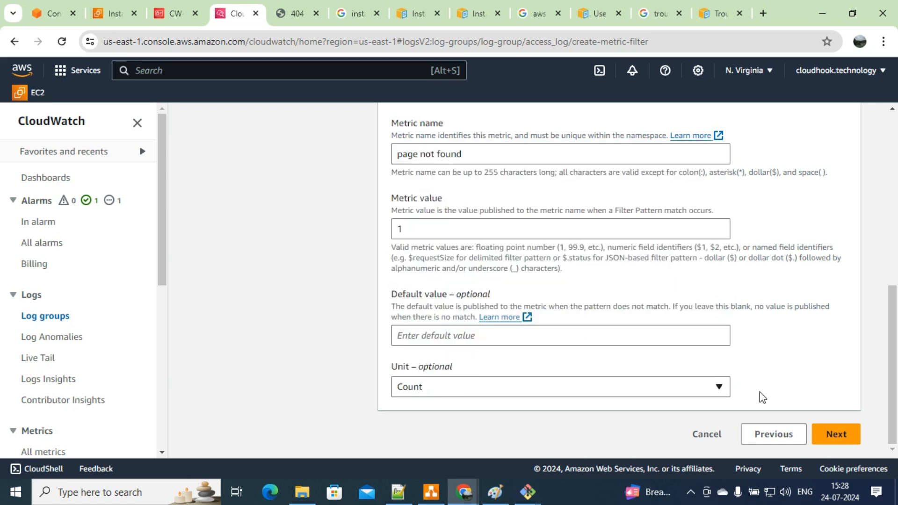
left_click(835, 435)
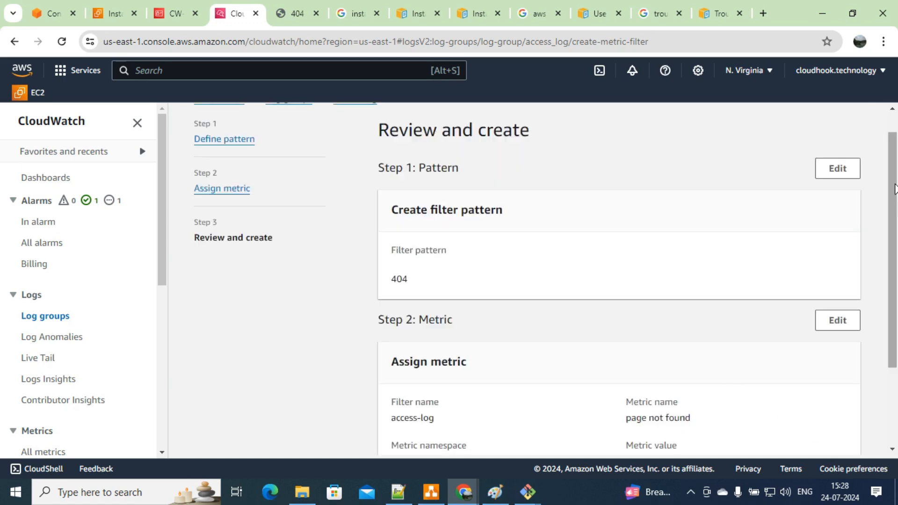
left_click_drag(894, 189, 895, 318)
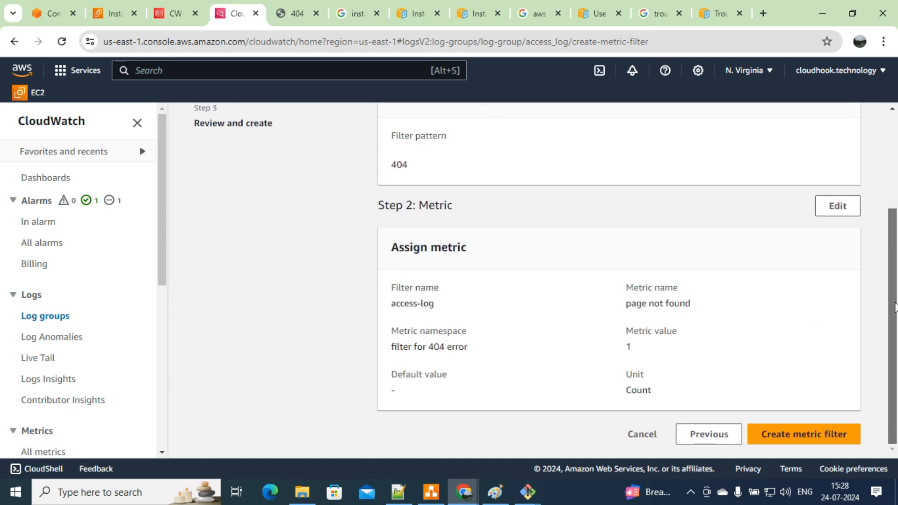
left_click(825, 445)
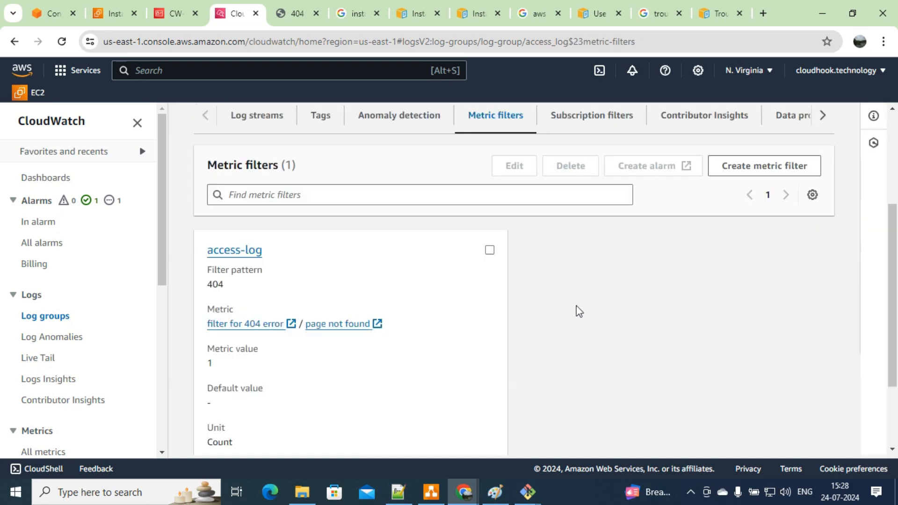
Step: Start an alarm on the access-log filter's metric with a static Greater-than threshold of 5
left_click(489, 251)
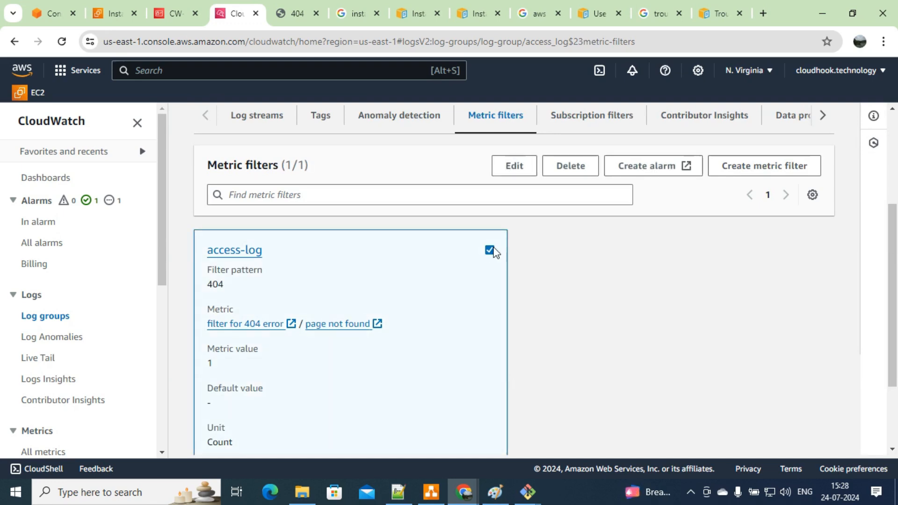
left_click(627, 167)
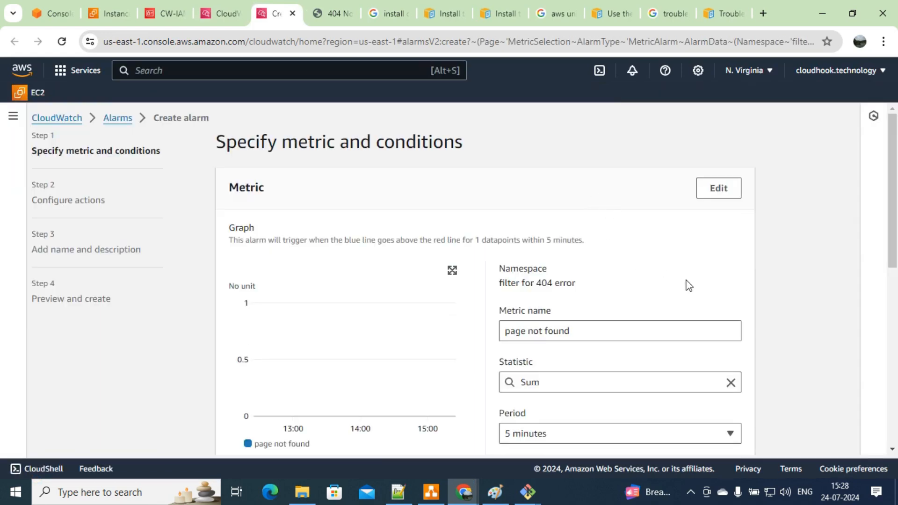
left_click_drag(894, 161, 895, 306)
left_click(301, 354)
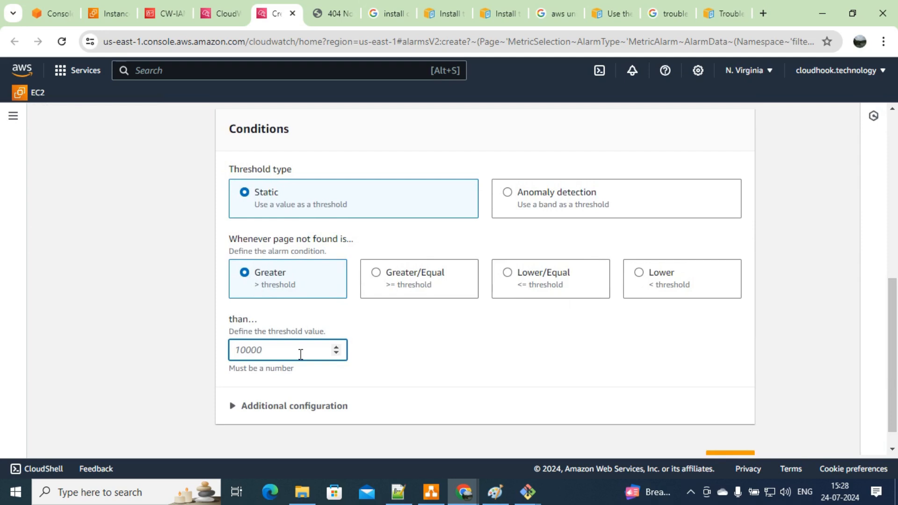
type("10")
key("BackSpace")
key("BackSpace")
type("5")
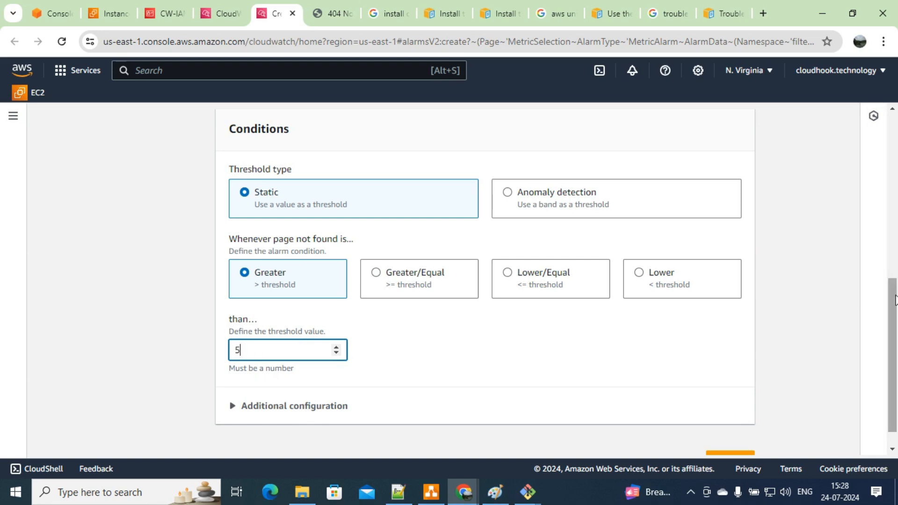
mouse_move(896, 295)
left_mouse_down()
mouse_move(895, 305)
mouse_move(895, 234)
mouse_move(897, 298)
left_mouse_up()
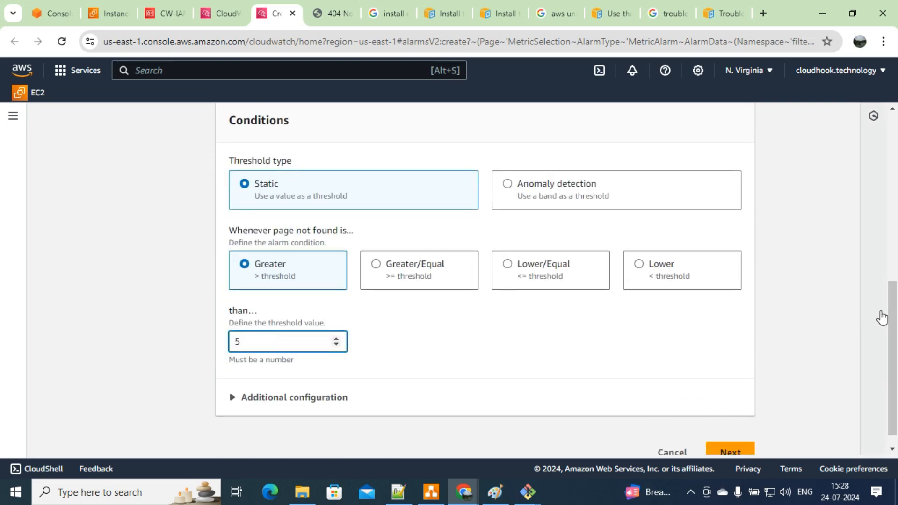
scroll(889, 309, "down", 1)
Step: Choose to notify a new SNS topic named triger-allaram-for-webserver
left_click(739, 436)
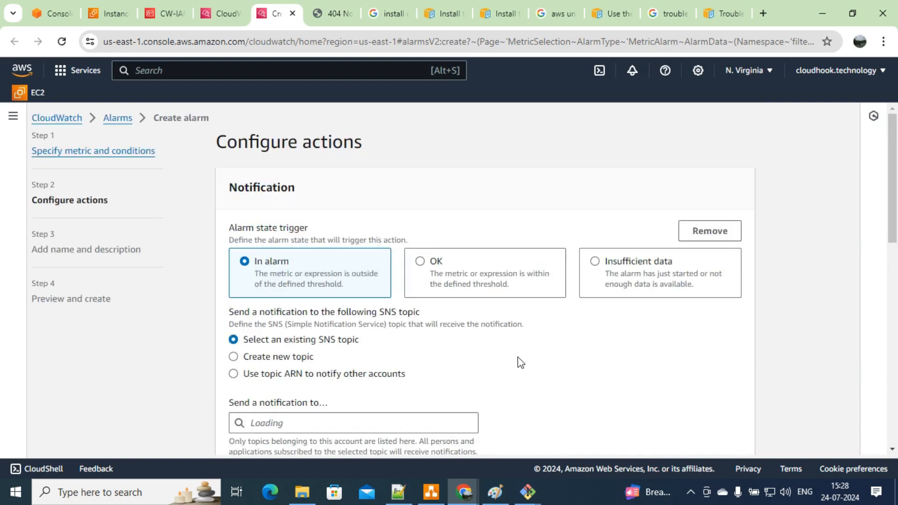
left_click(288, 359)
left_click(312, 431)
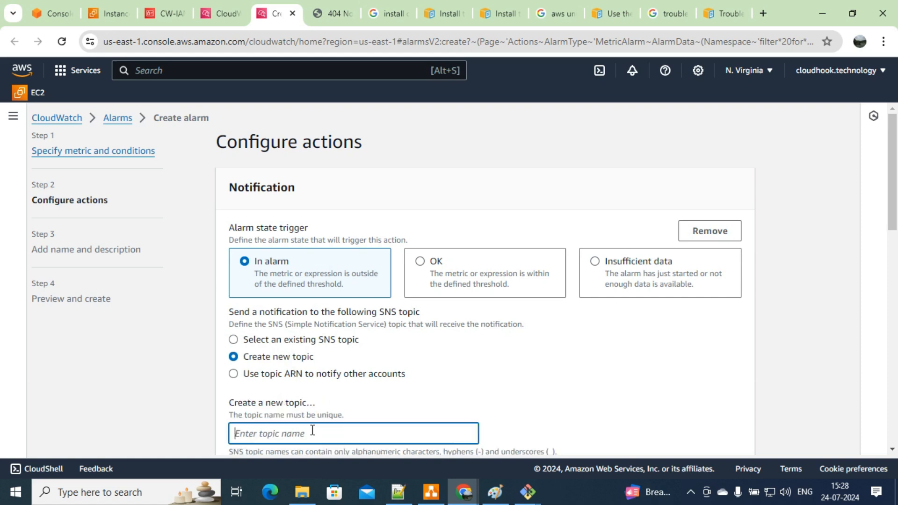
type("tra")
type("ge")
type("r-allar")
type("am-for")
type("-webserver")
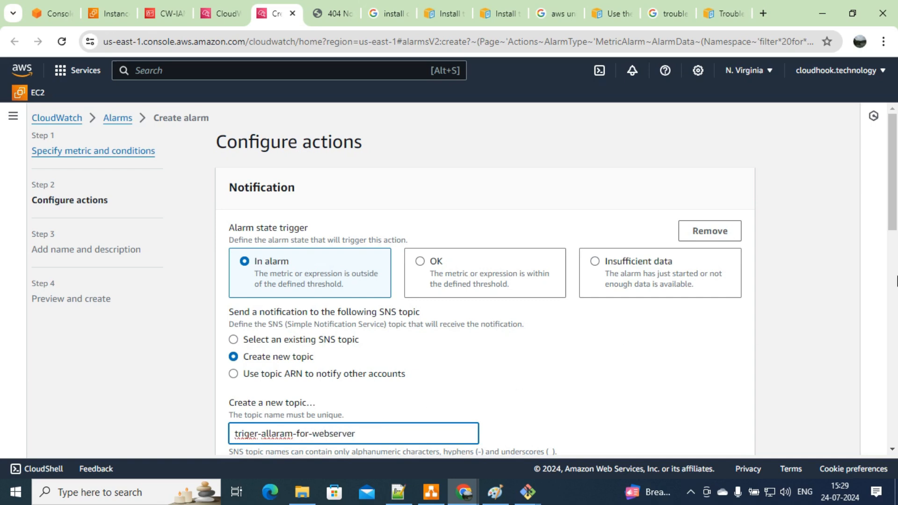
Step: Enter the notification email address, create the topic, and advance to alarm naming
left_click_drag(894, 193, 896, 275)
left_click(374, 263)
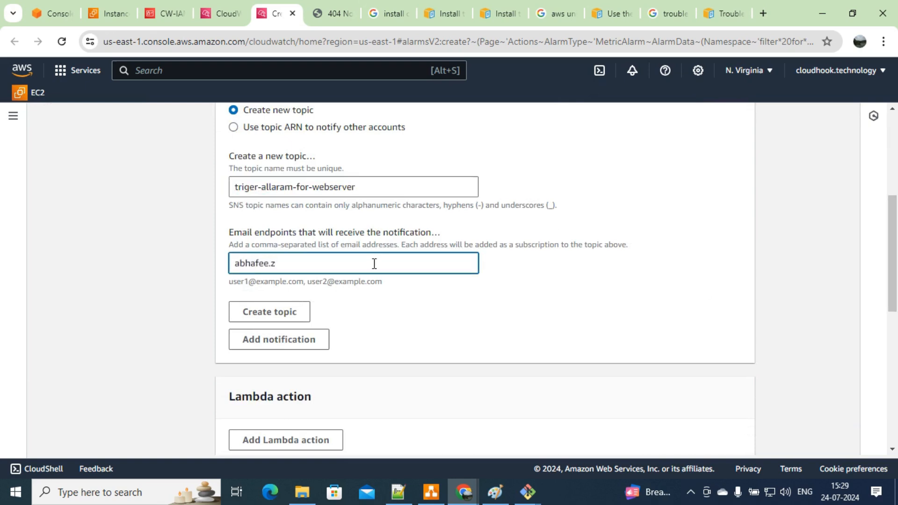
left_click(282, 316)
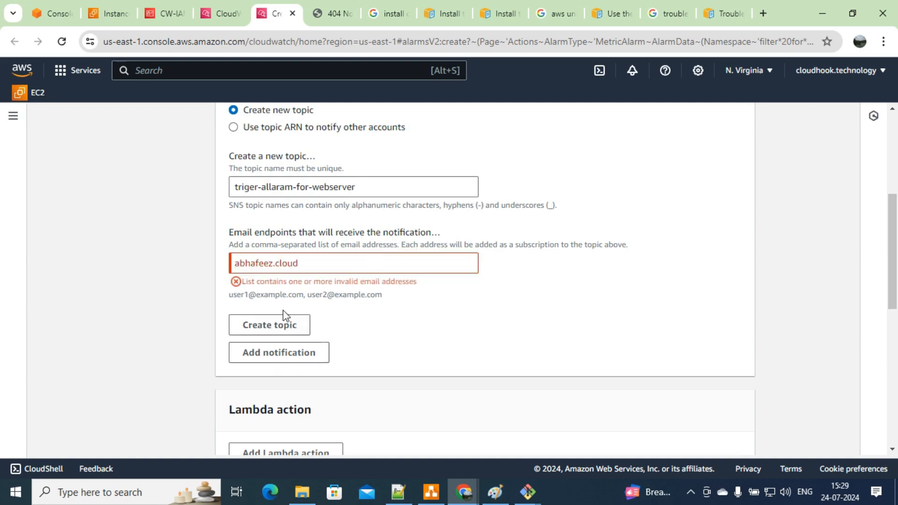
left_click(340, 261)
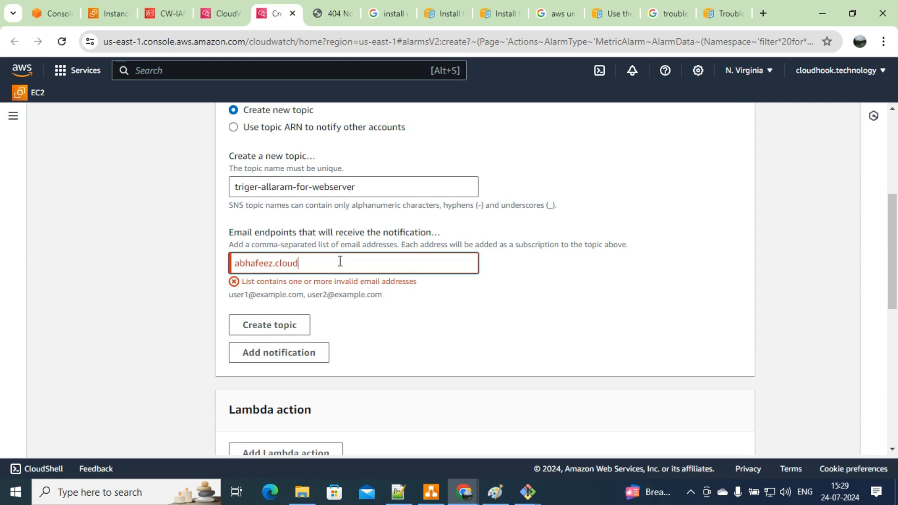
type("@gmail.com")
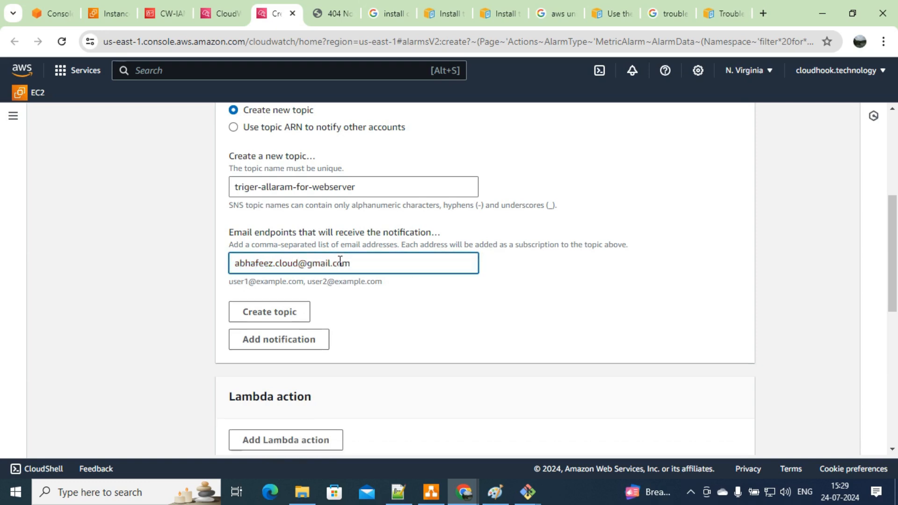
left_click(308, 309)
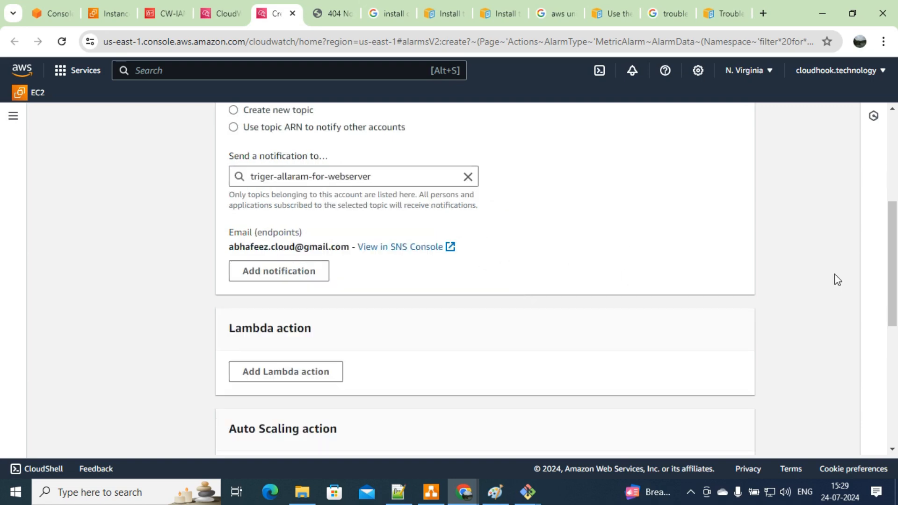
left_click_drag(893, 222, 896, 363)
left_click(732, 437)
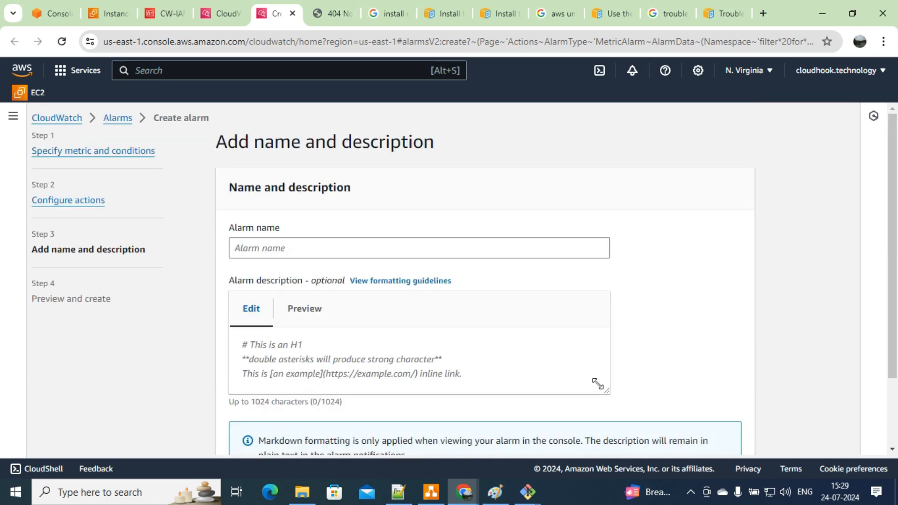
Step: Name the alarm ERROR-404-ON-WEBSERVER, review the preview, and create it
left_click(347, 243)
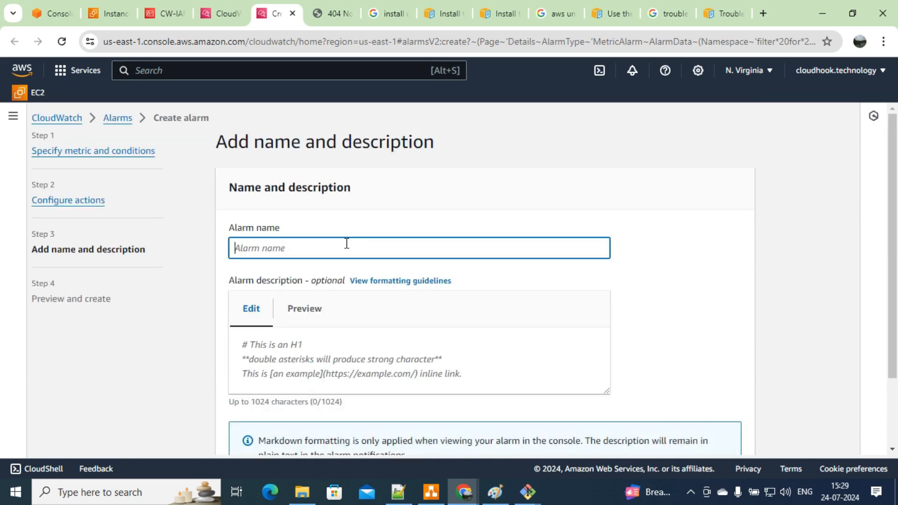
type("e")
key("BackSpace")
type("ERO")
key("BackSpace")
key("BackSpace")
type("ROR-404-ON-WEBSERVER")
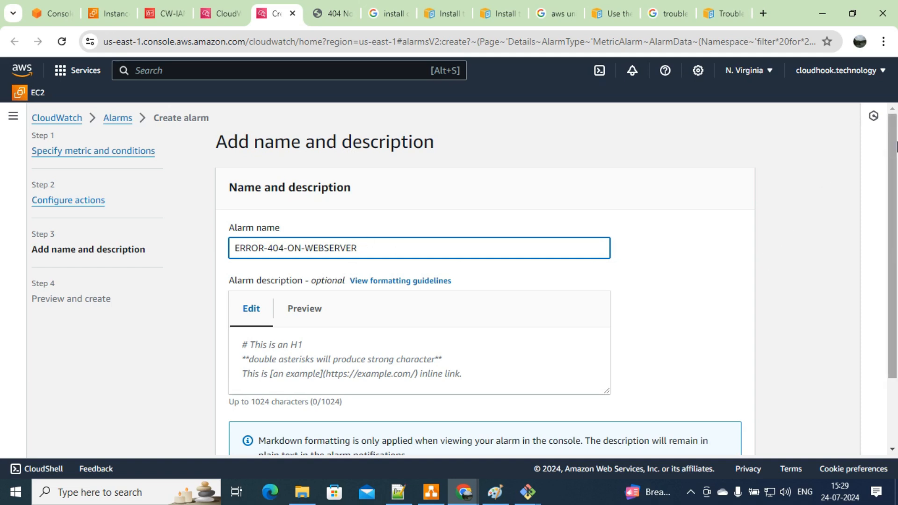
scroll(809, 190, "down", 2)
left_click(744, 440)
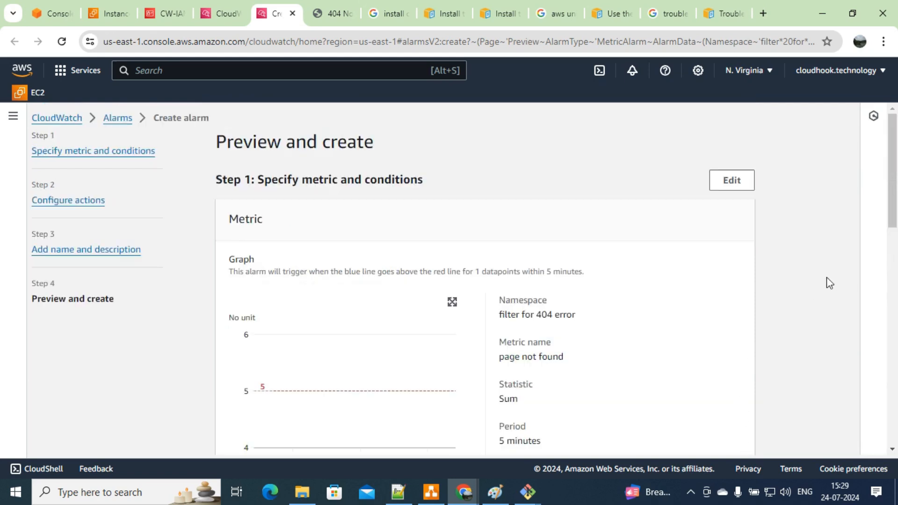
left_click_drag(895, 205, 895, 423)
left_click(699, 433)
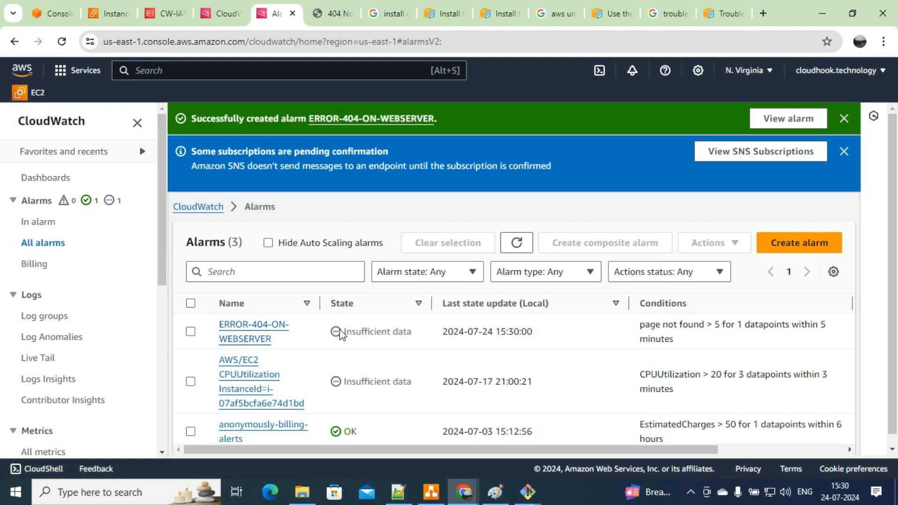
Step: Refresh the alarms list and open ERROR-404-ON-WEBSERVER's detail graph, refreshing it
left_click(516, 243)
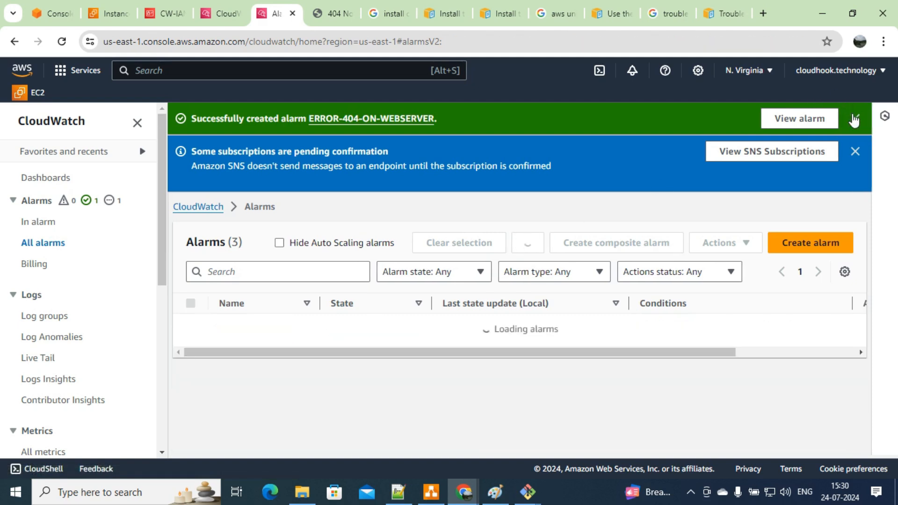
left_click(823, 120)
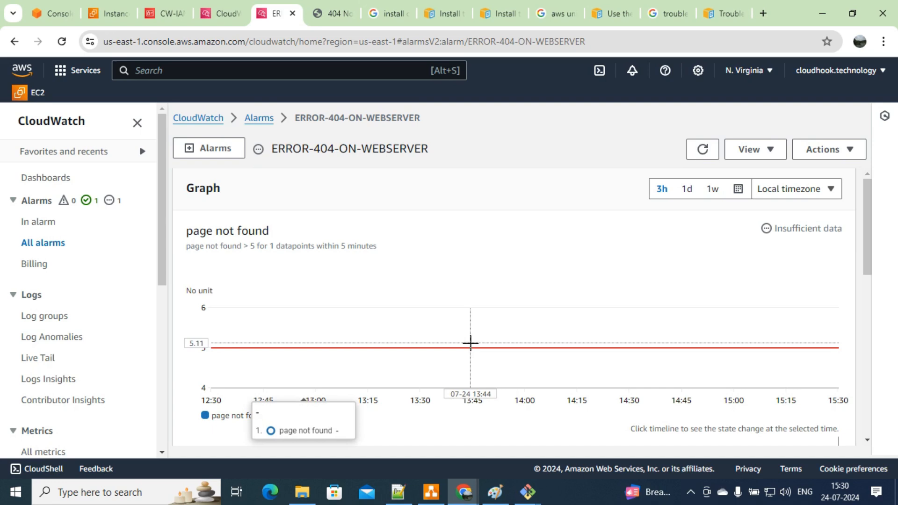
left_click(703, 149)
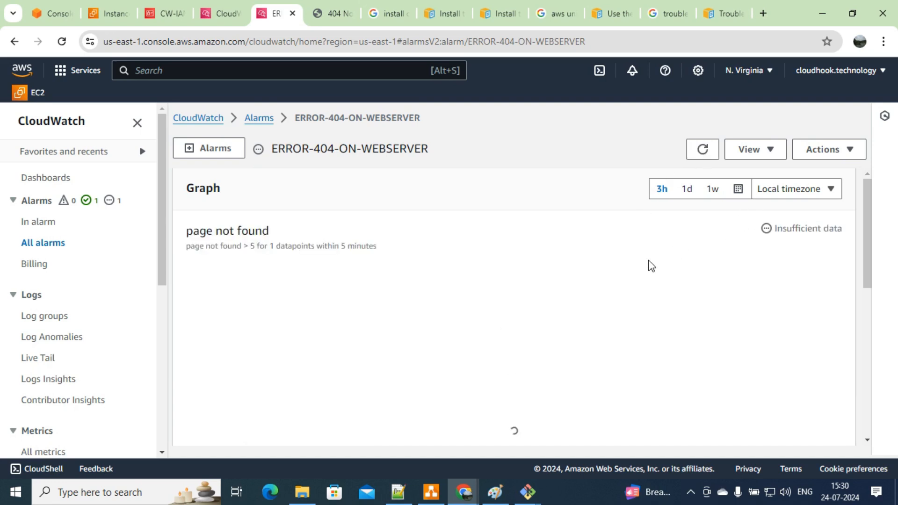
Step: Request the nonexistent text.in and page paths on the web server to generate 404s
left_click(333, 14)
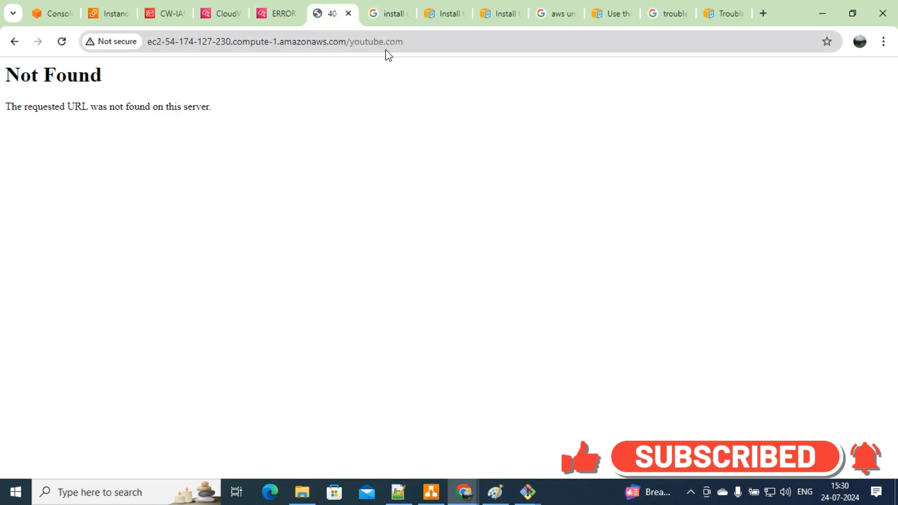
left_click(424, 46)
double_click(424, 45)
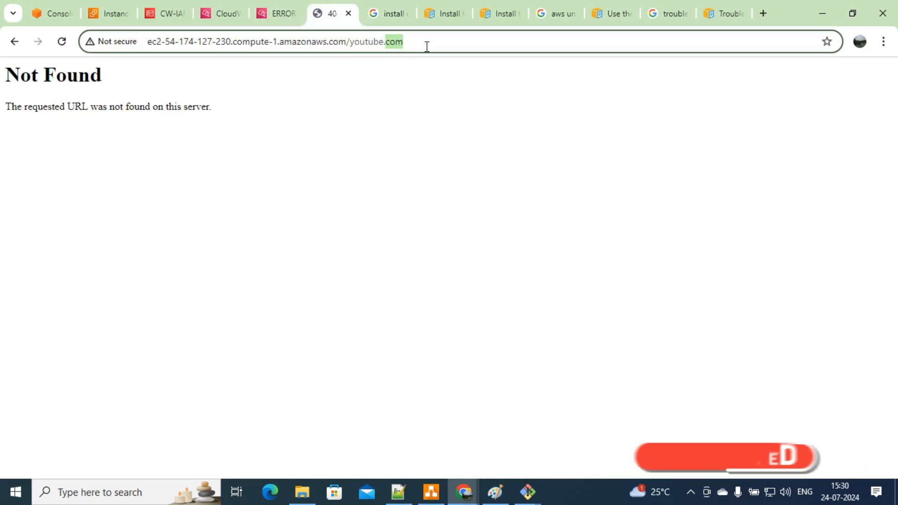
left_click(427, 46)
key("BackSpace")
key("BackSpace")
key("BackSpace")
key("BackSpace")
key("BackSpace")
key("BackSpace")
key("BackSpace")
key("BackSpace")
key("BackSpace")
key("BackSpace")
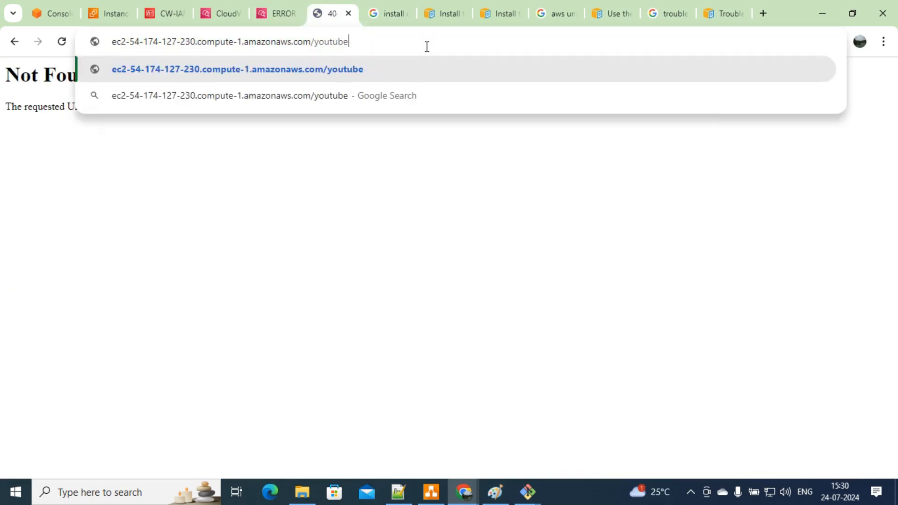
key("BackSpace")
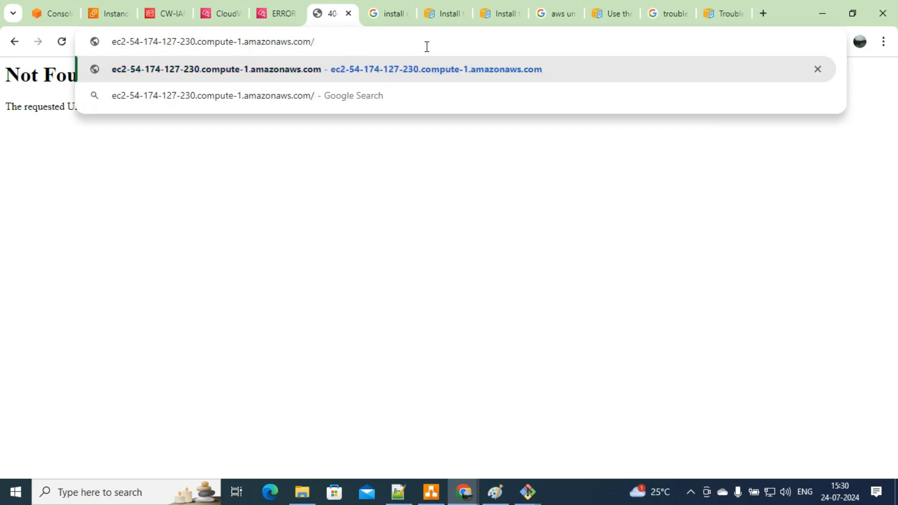
type("t")
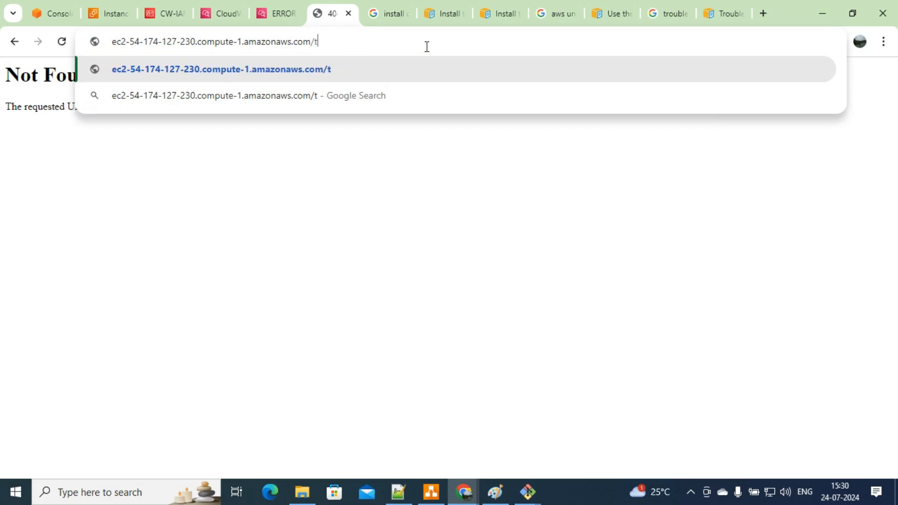
type("ext.in")
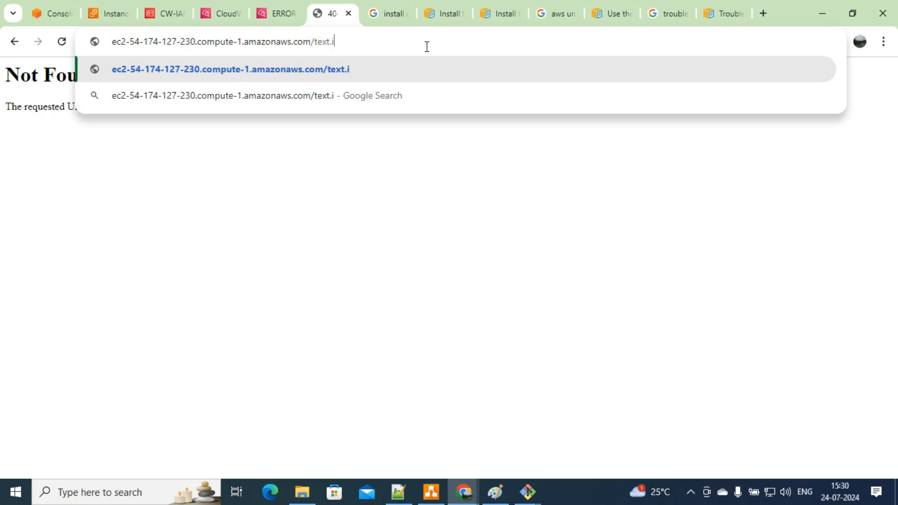
key("Return")
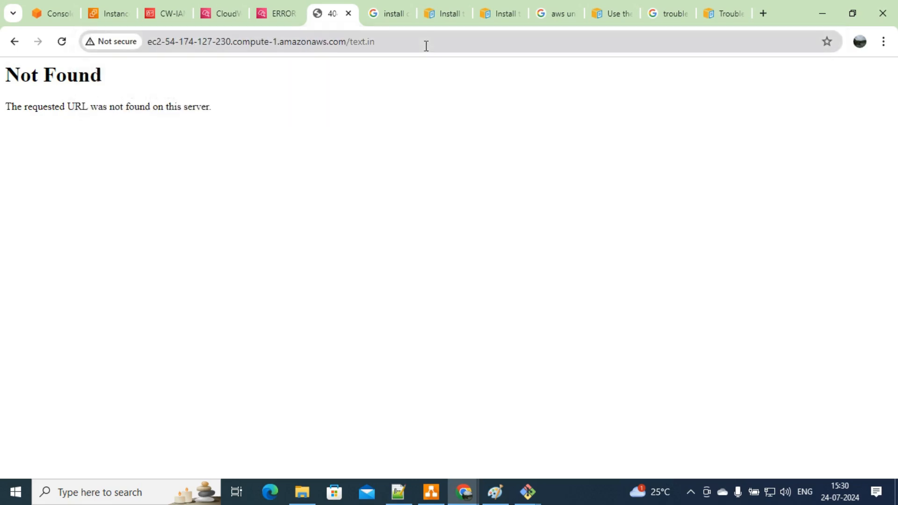
double_click(426, 46)
left_click(426, 45)
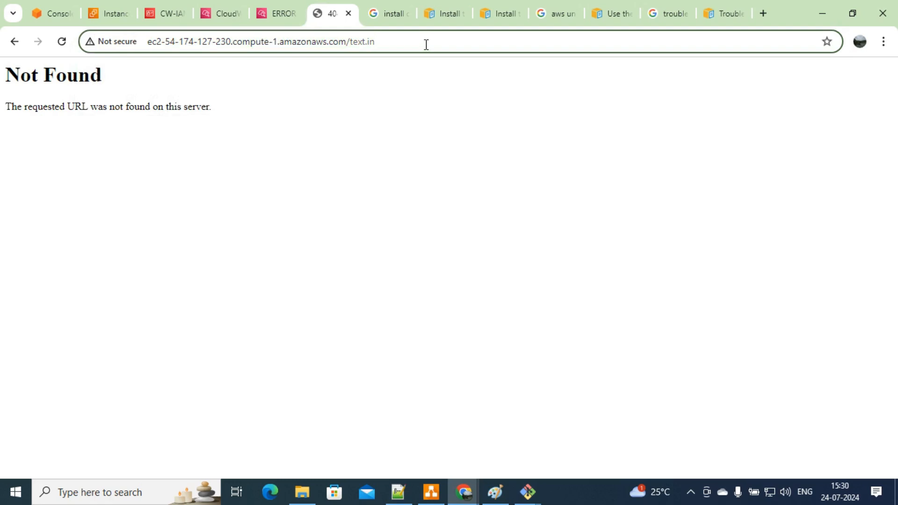
key("BackSpace")
key("BackSpace")
key("BackSpace")
key("BackSpace")
key("BackSpace")
key("BackSpace")
key("BackSpace")
type("pa")
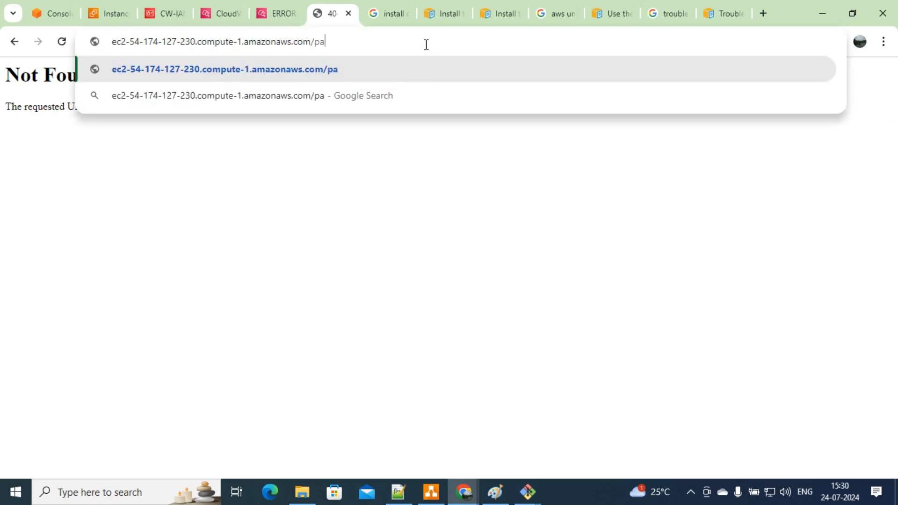
type("ge")
key("Return")
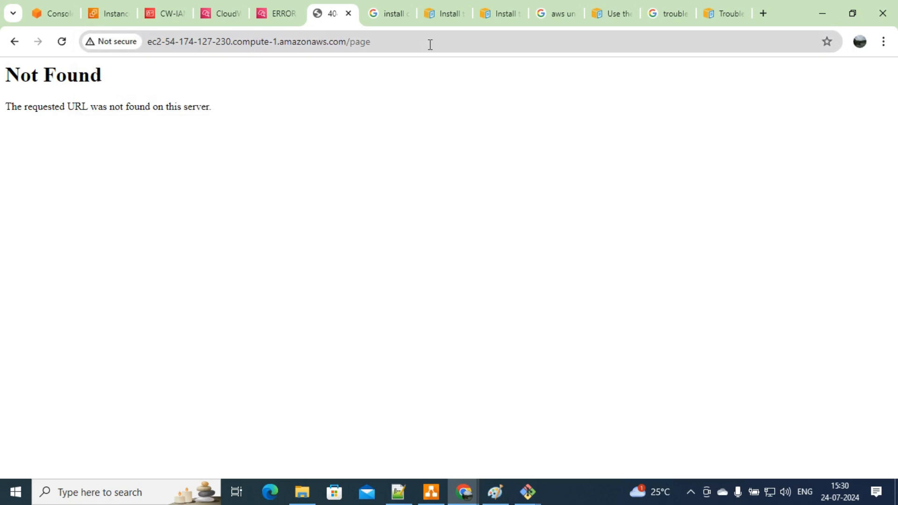
Step: Generate more 404 errors by requesting the missing into and help.in paths
left_click(430, 45)
double_click(430, 45)
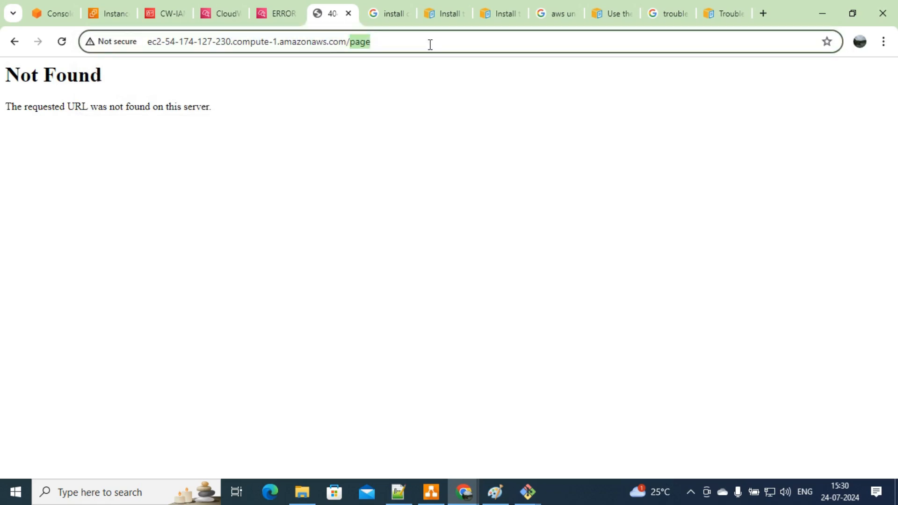
key("BackSpace")
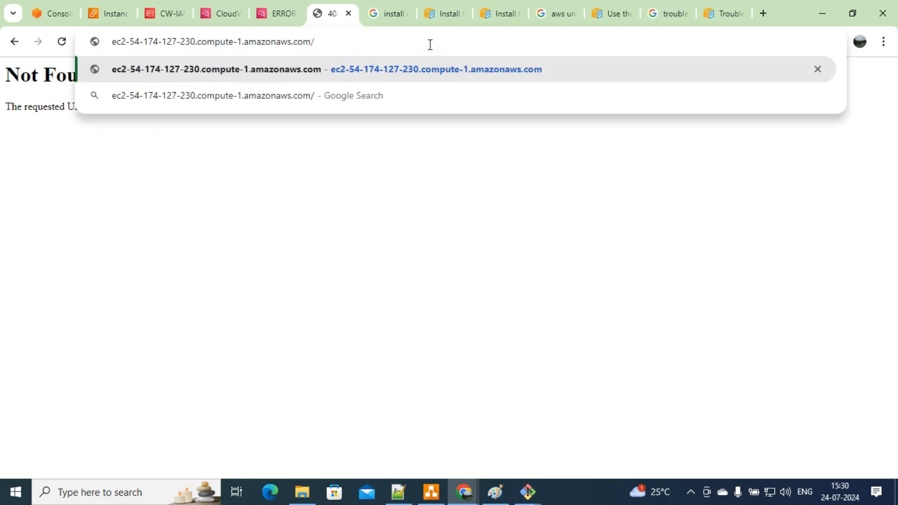
type("into")
key("Return")
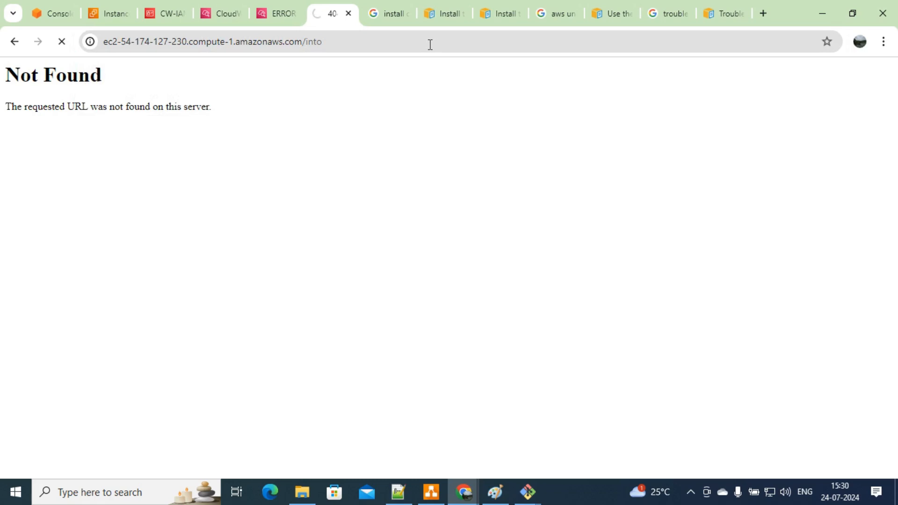
left_click(430, 45)
double_click(431, 44)
left_click(431, 44)
key("BackSpace")
key("BackSpace")
key("BackSpace")
key("BackSpace")
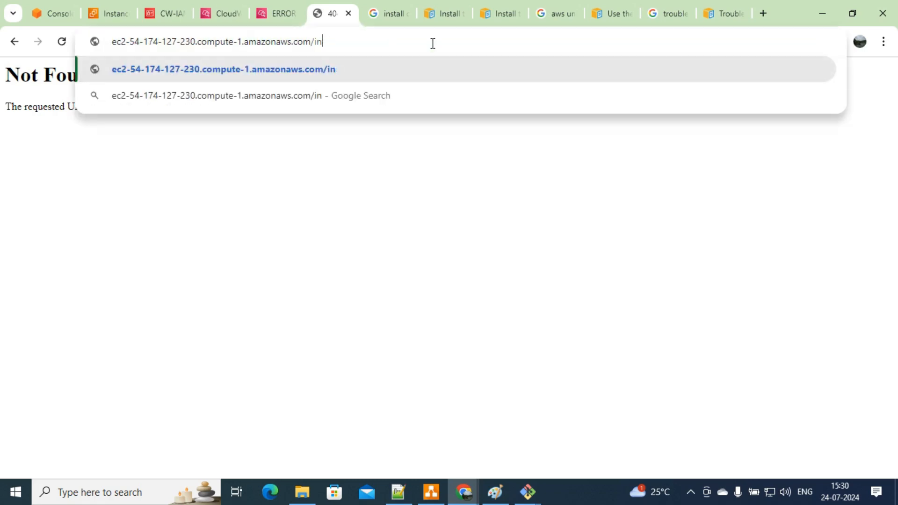
type("help.in")
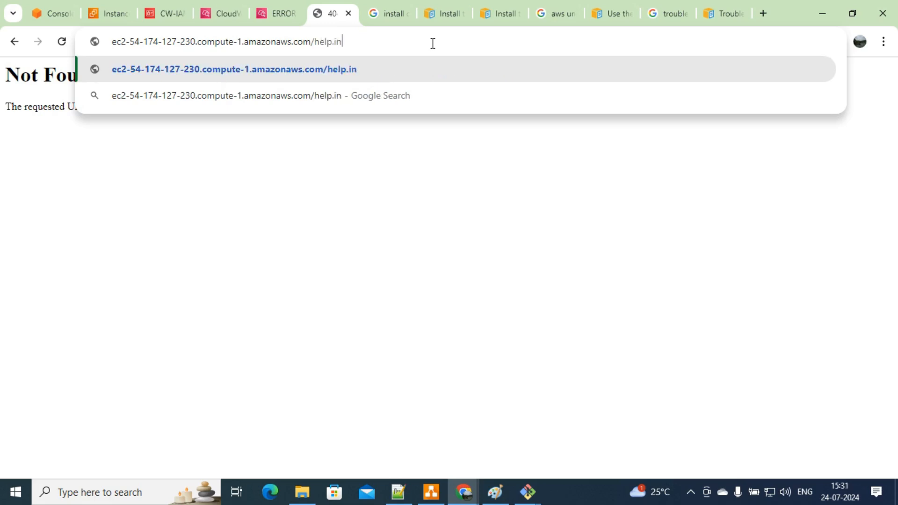
key("Return")
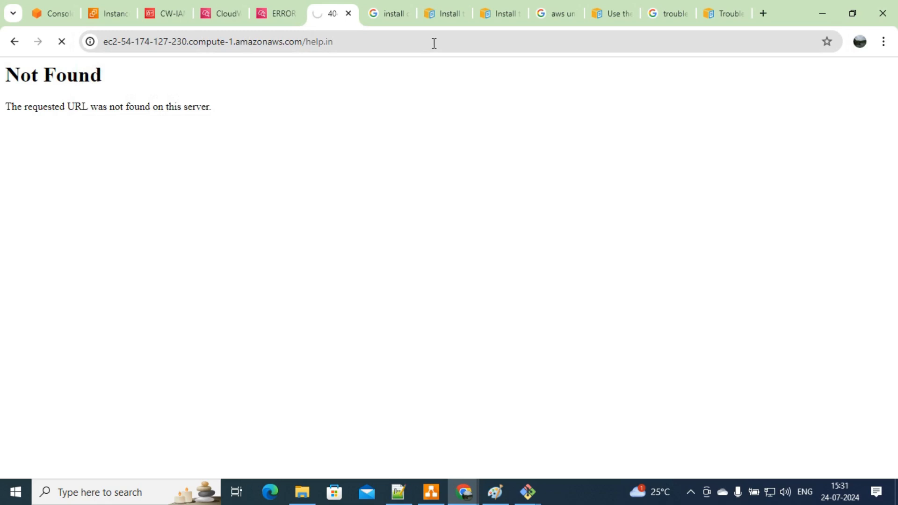
Step: Request the missing fb.con page, then bring the draw.io diagram to the front
left_click(435, 44)
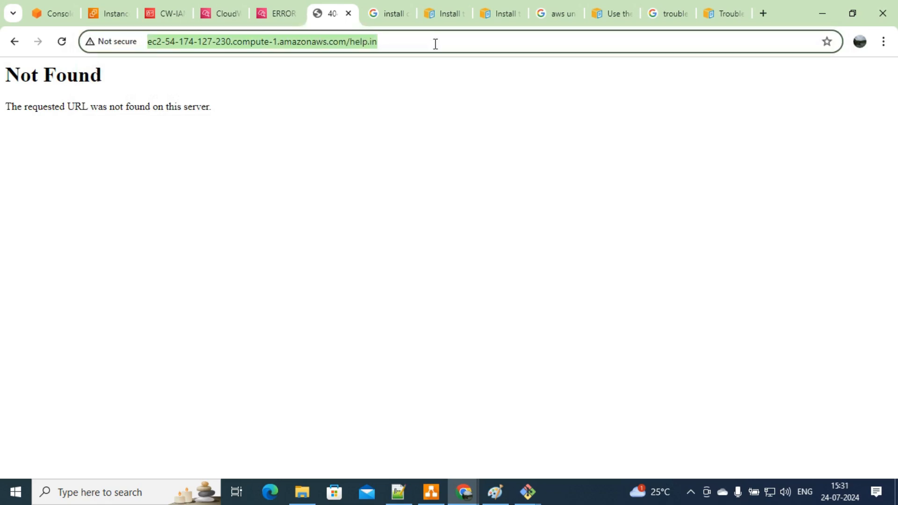
left_click(435, 43)
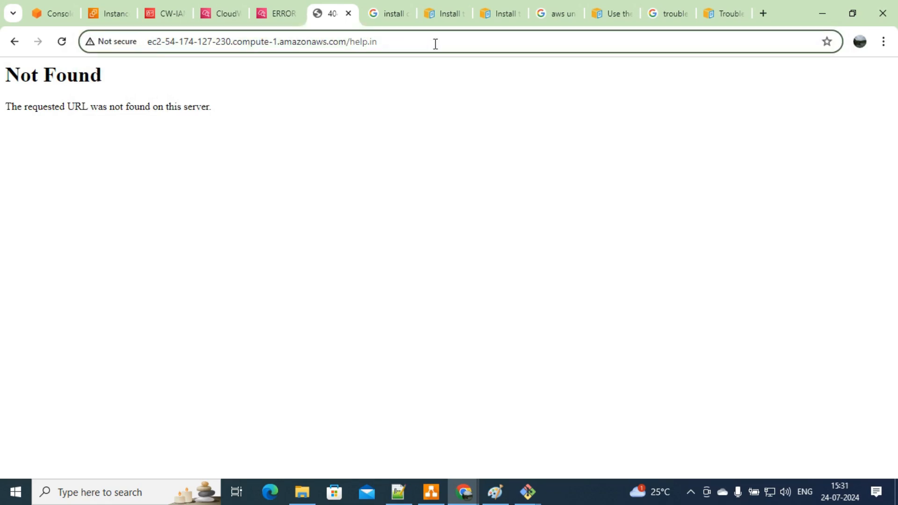
key("BackSpace")
key("BackSpace")
key("BackSpace")
key("BackSpace")
key("BackSpace")
key("BackSpace")
key("BackSpace")
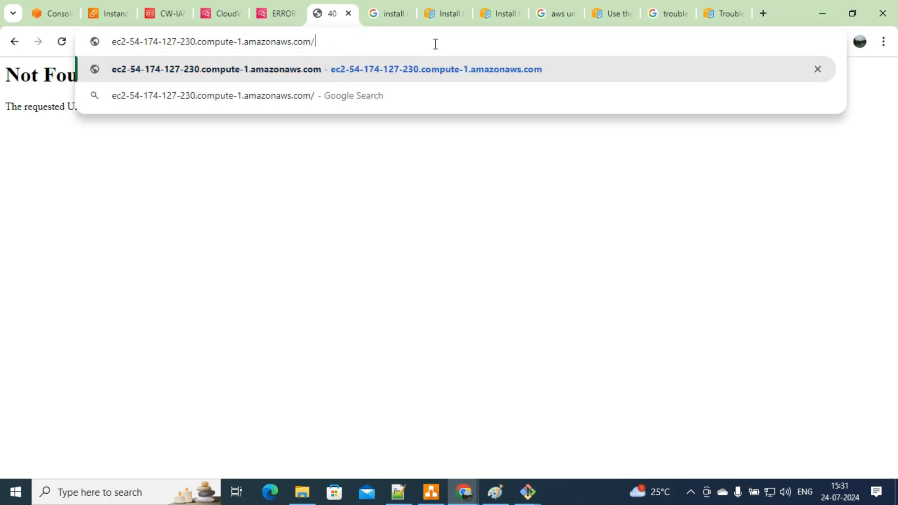
type("fb.con")
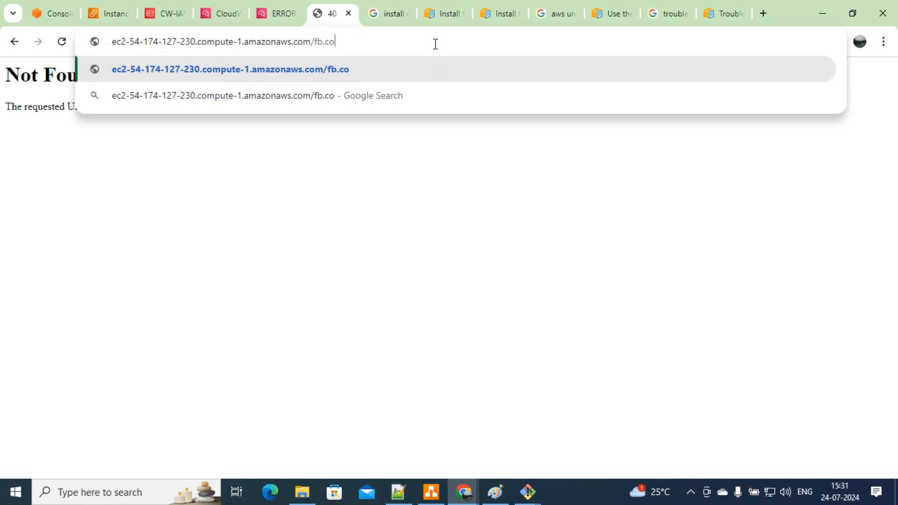
key("Return")
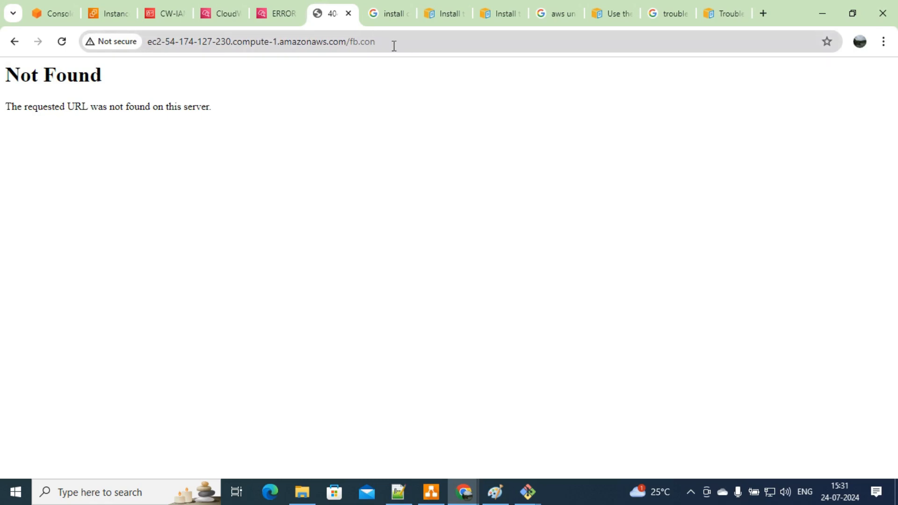
left_click(431, 492)
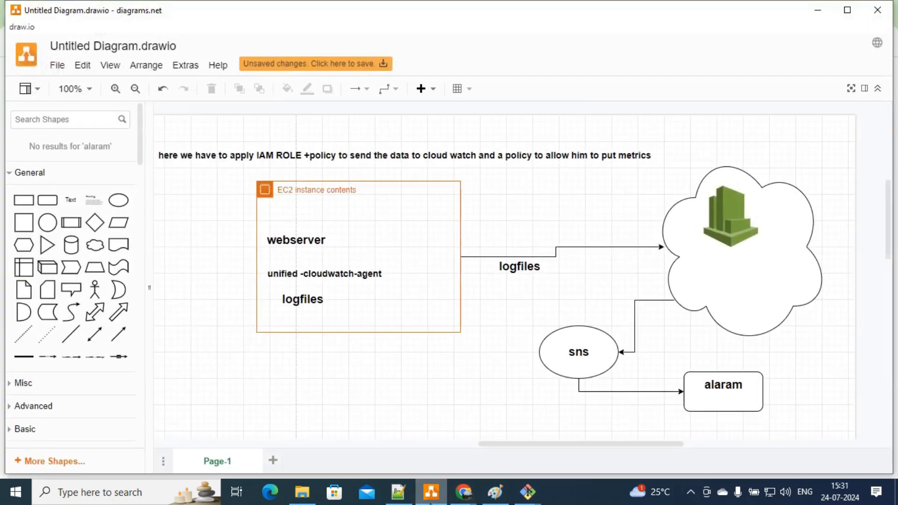
Step: Return to the Chrome window and its CloudWatch metric filter tab
left_click(398, 492)
mouse_move(463, 492)
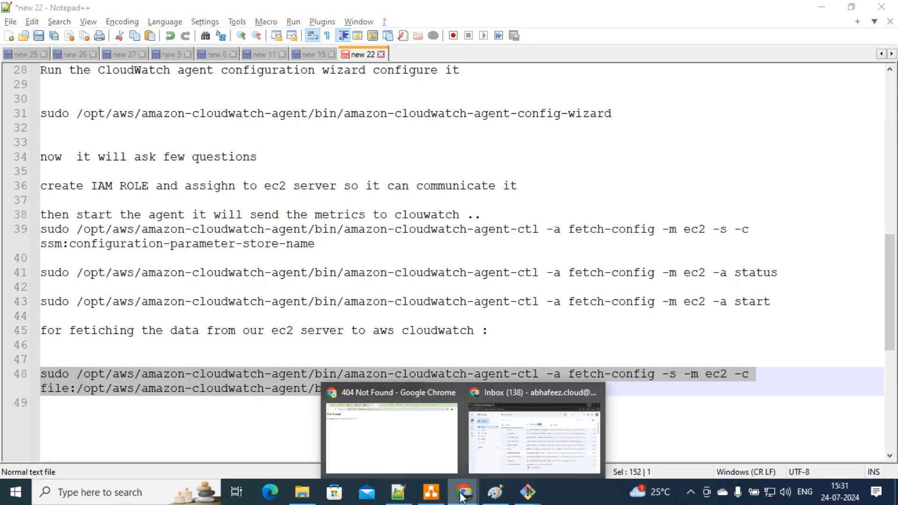
left_click(428, 442)
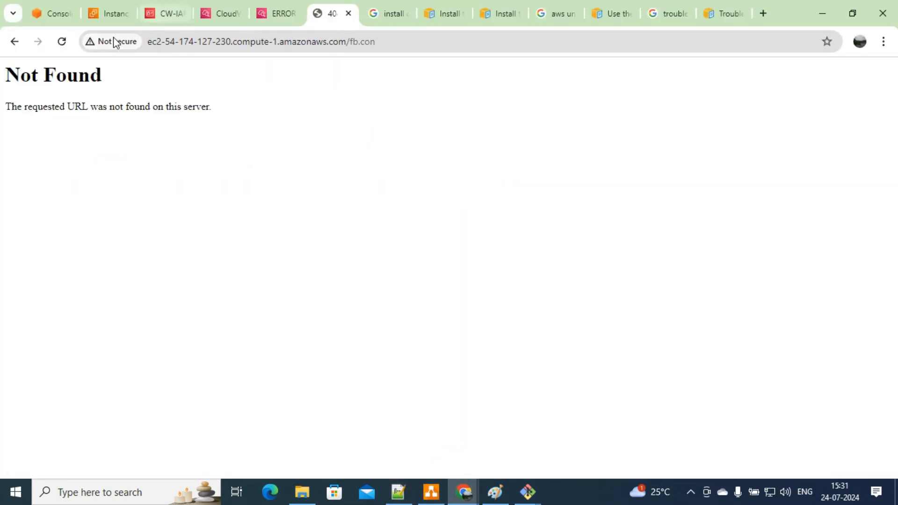
left_click(222, 11)
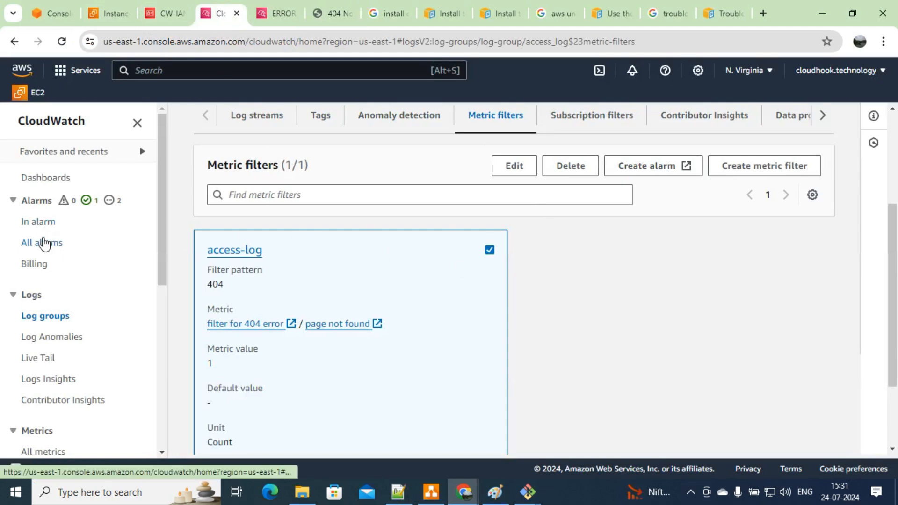
Step: Check the In alarm and All alarms lists, select ERROR-404-ON-WEBSERVER, then open SNS subscriptions
left_click(42, 223)
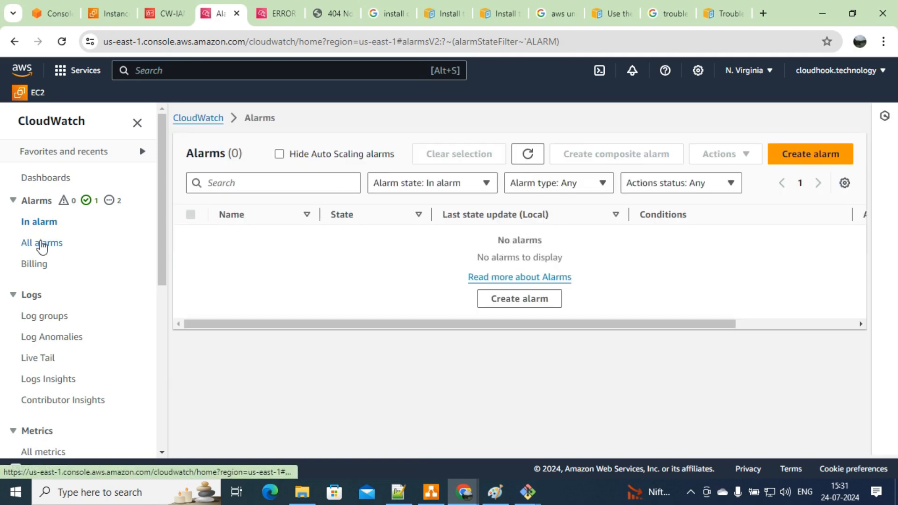
left_click(43, 243)
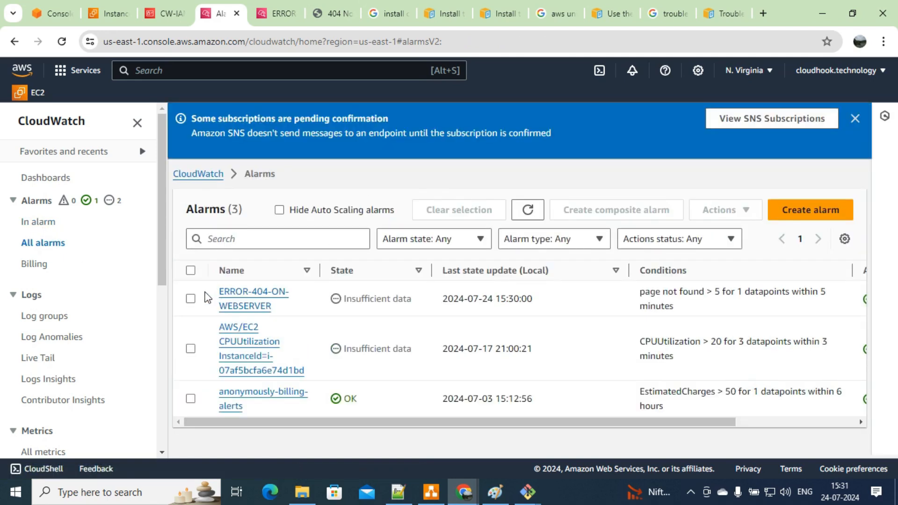
left_click(190, 300)
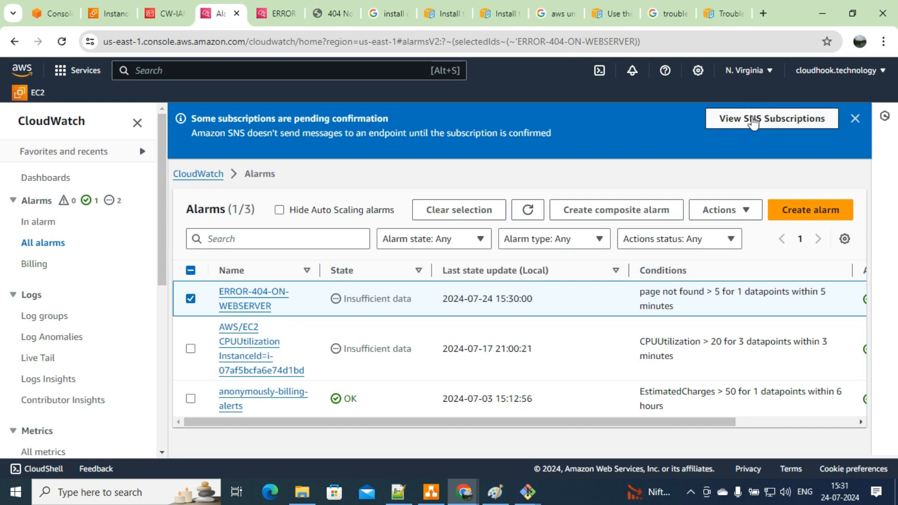
mouse_move(463, 491)
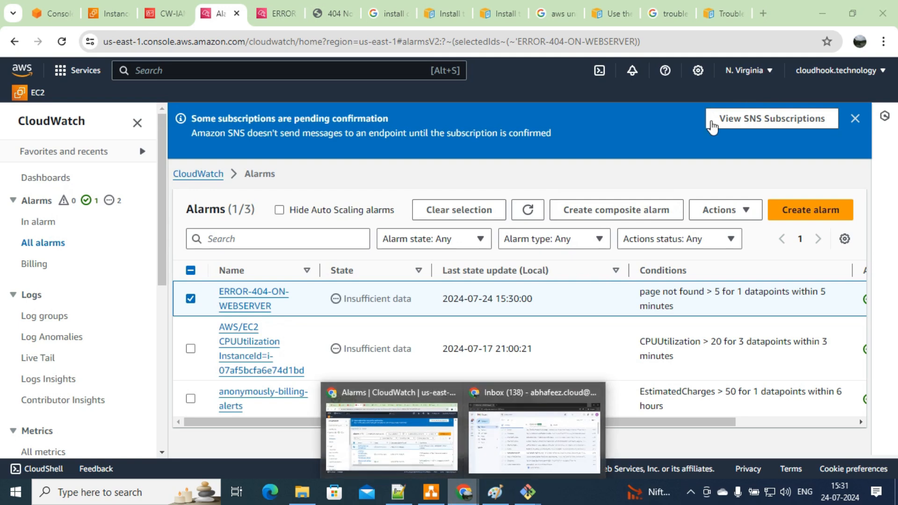
left_click(733, 118)
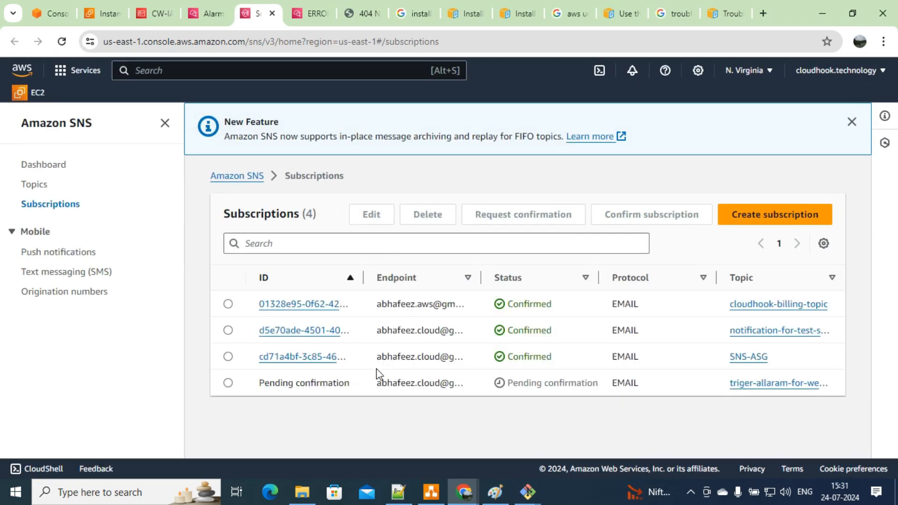
Step: Select the webserver topic's pending email subscription, then switch to the Gmail inbox
left_click(228, 383)
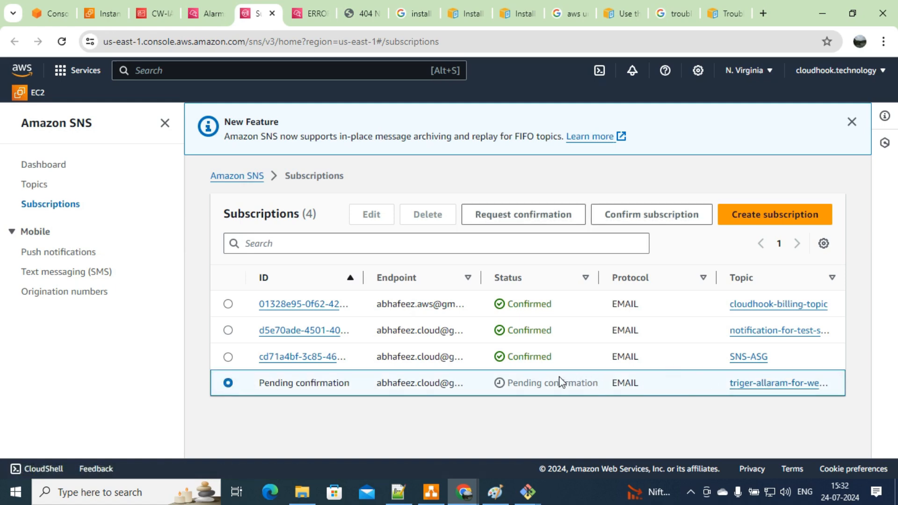
mouse_move(458, 493)
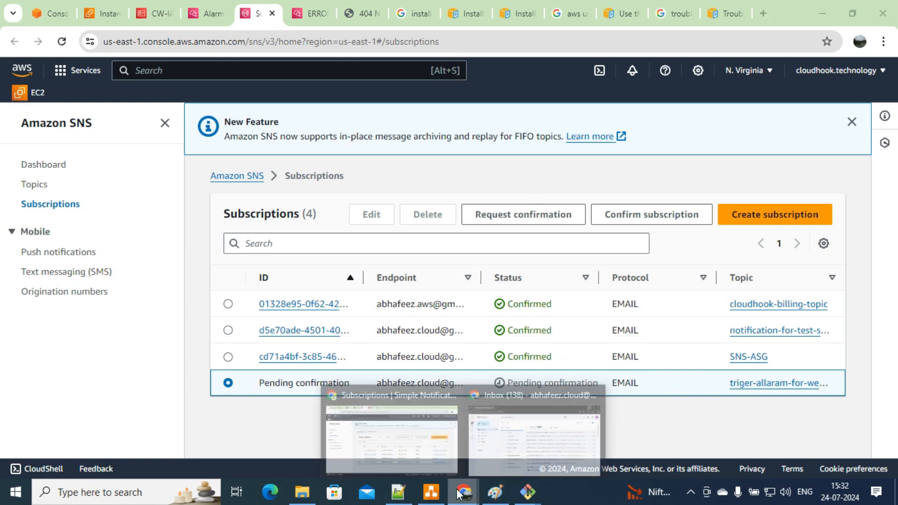
left_click(493, 437)
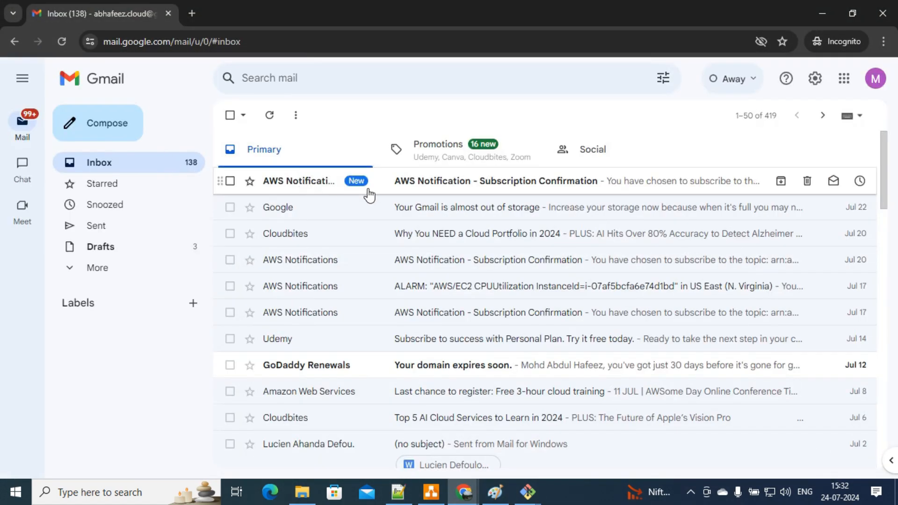
Step: Confirm the subscription from the AWS Notification Subscription Confirmation email, then hide the incognito window
left_click(436, 181)
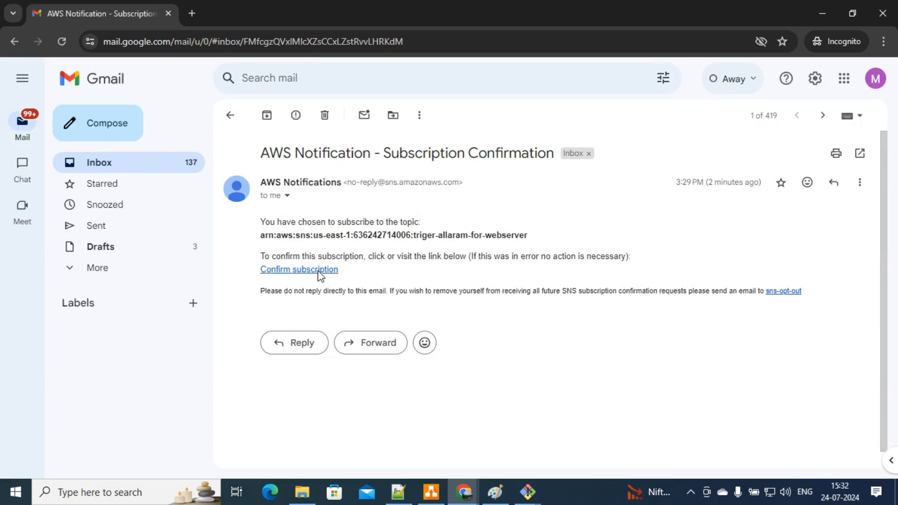
left_click(319, 271)
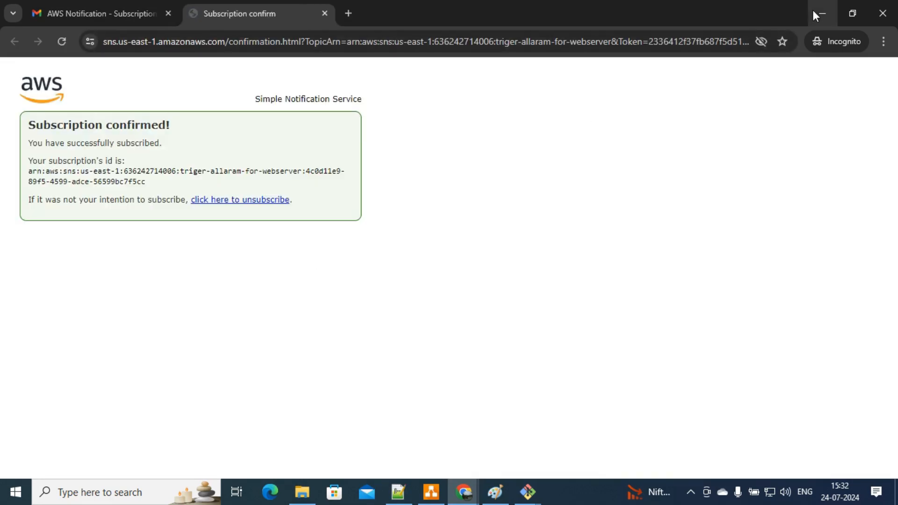
left_click(816, 11)
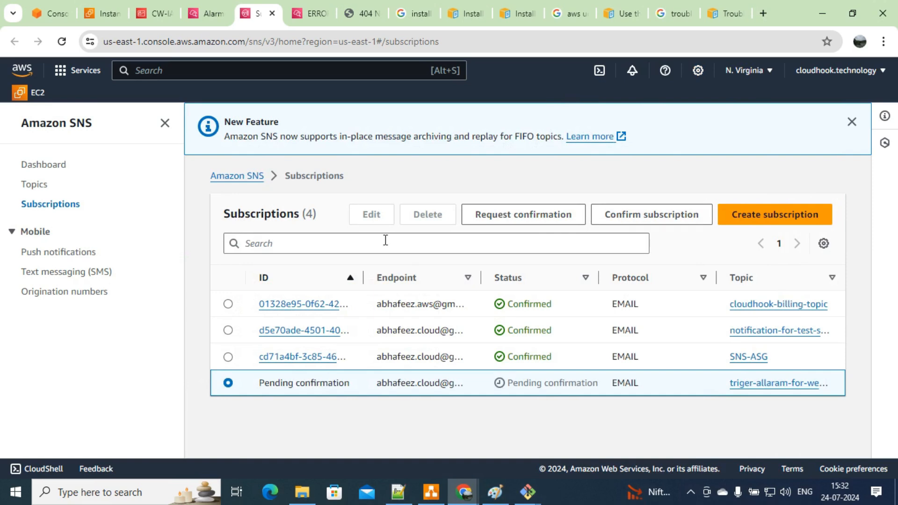
Step: Reload SNS subscriptions to see them Confirmed, then refresh the ERROR-404-ON-WEBSERVER alarm details
left_click(63, 44)
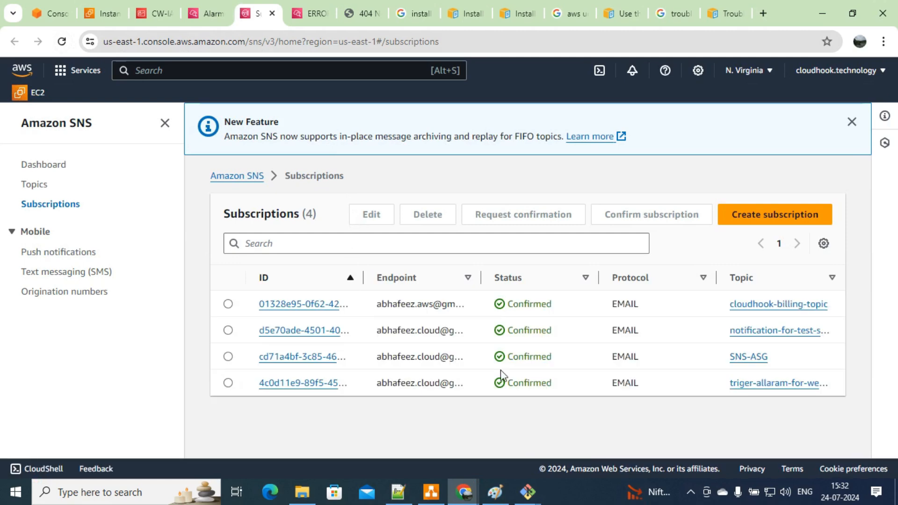
left_click(317, 6)
left_click(703, 149)
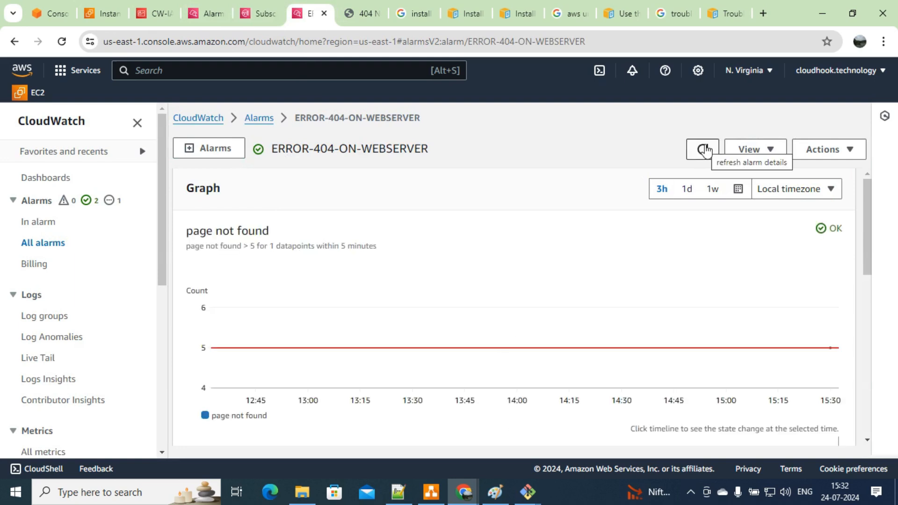
Step: Refresh ERROR-404-ON-WEBSERVER until OK and check its history showing Insufficient data to OK
left_click(704, 149)
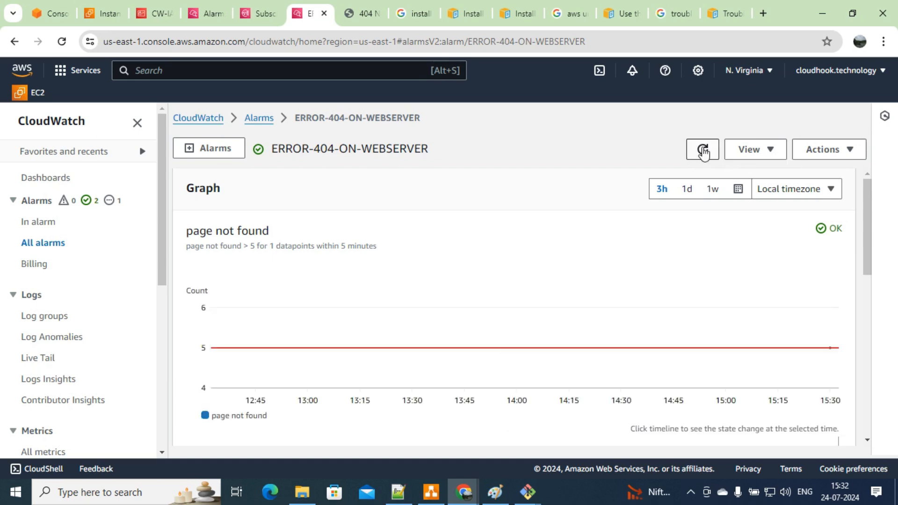
left_click(702, 149)
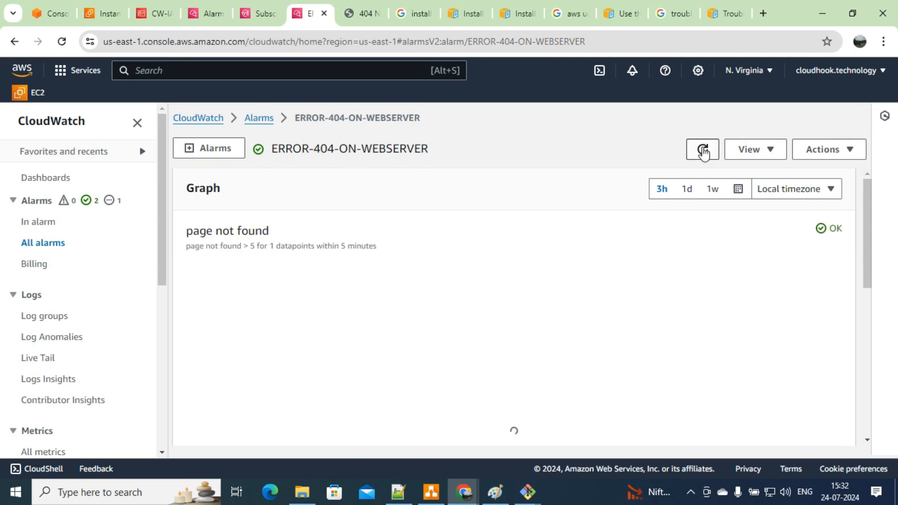
left_click_drag(868, 186, 859, 321)
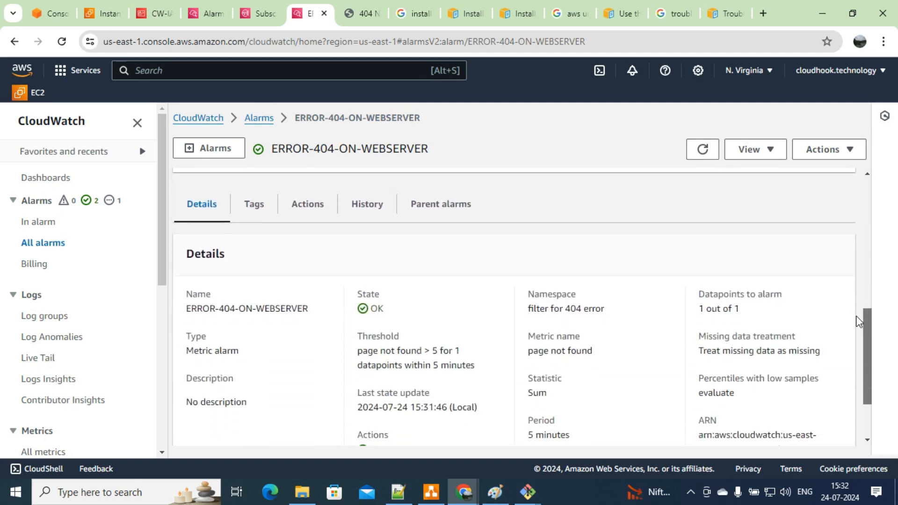
left_click(367, 206)
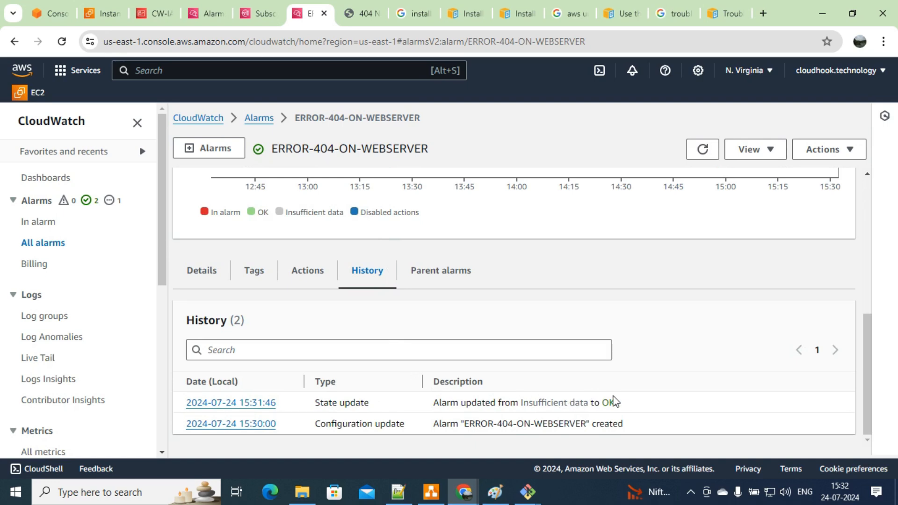
left_click(367, 7)
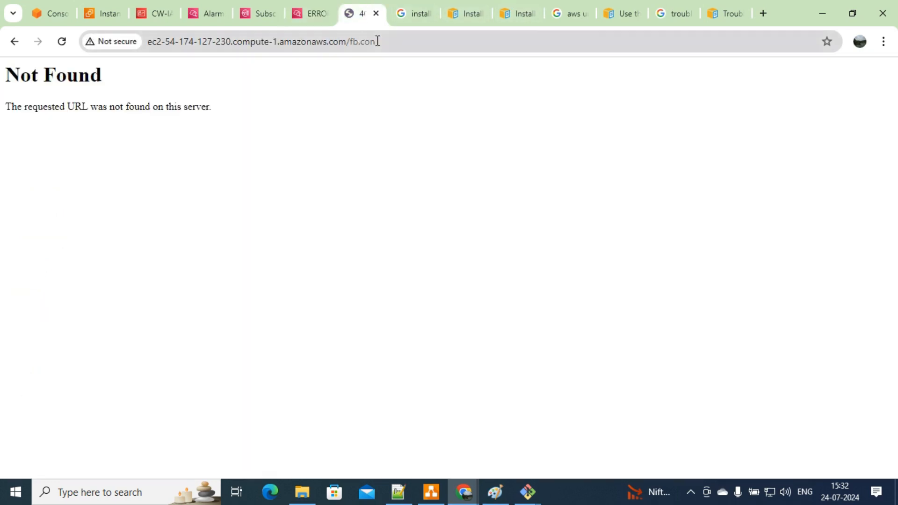
Step: Generate 404 errors by requesting the missing /fb.con page twice, then /fb.conn
left_click(395, 47)
key("Return")
left_click(396, 47)
key("Return")
left_click(396, 47)
left_click(395, 47)
type("n")
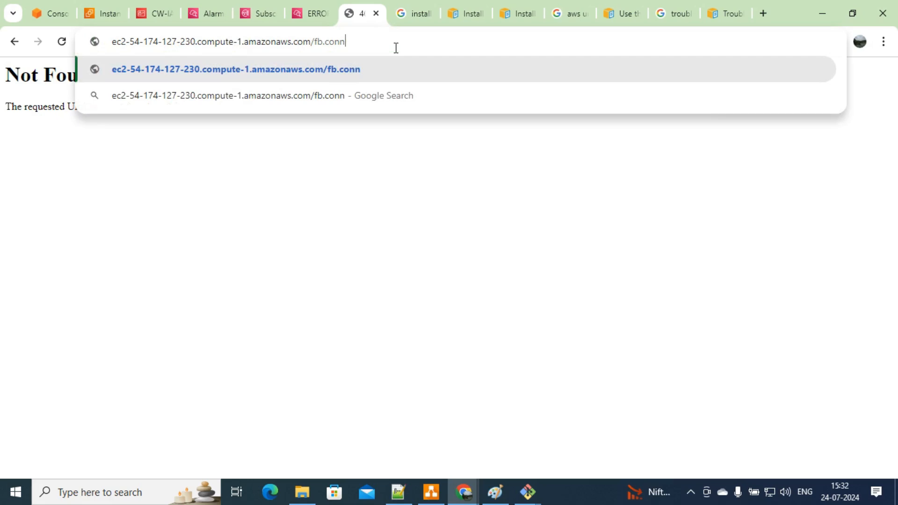
key("Return")
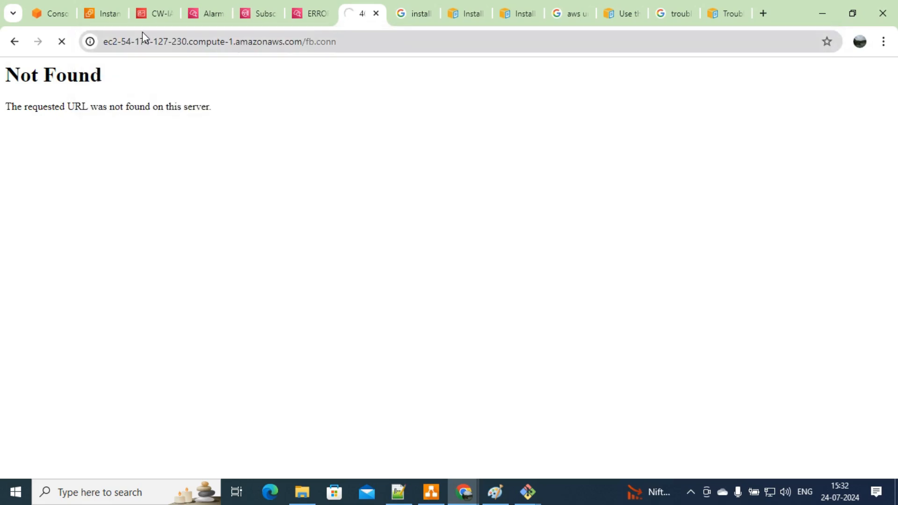
Step: Look over the IAM, Alarms and Subscriptions tabs, then close the CW-IAM-ROLE tab
left_click(151, 4)
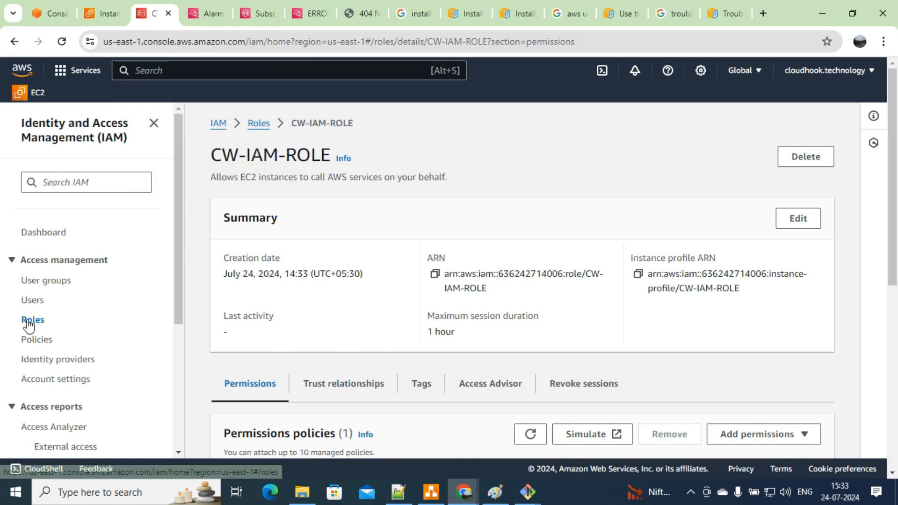
left_click(209, 7)
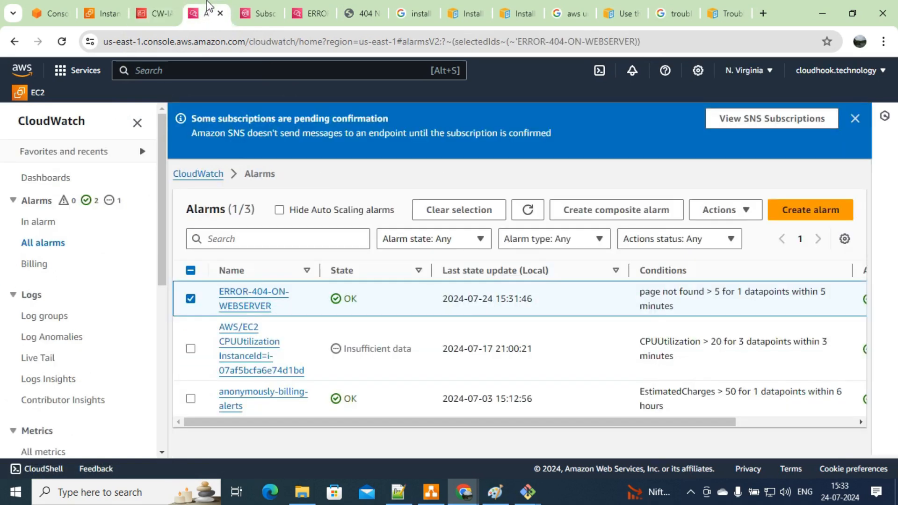
left_click(265, 5)
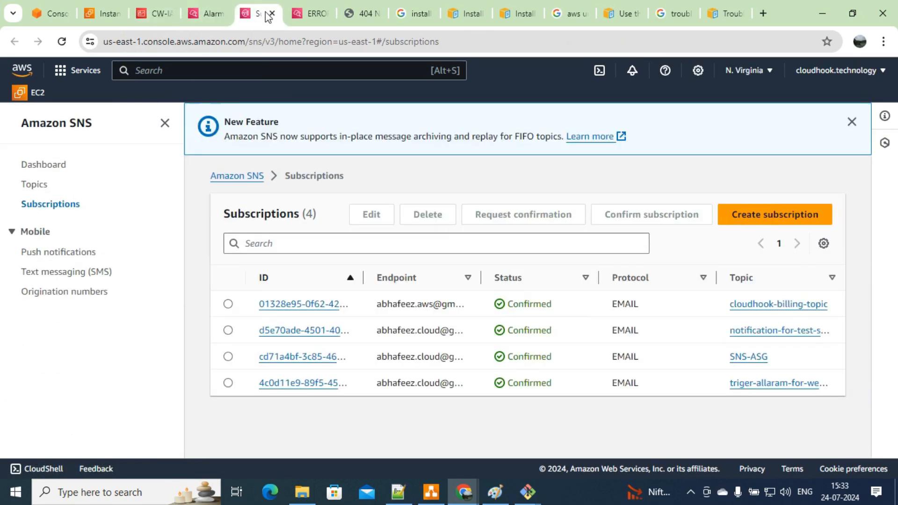
left_click(211, 11)
left_click(157, 11)
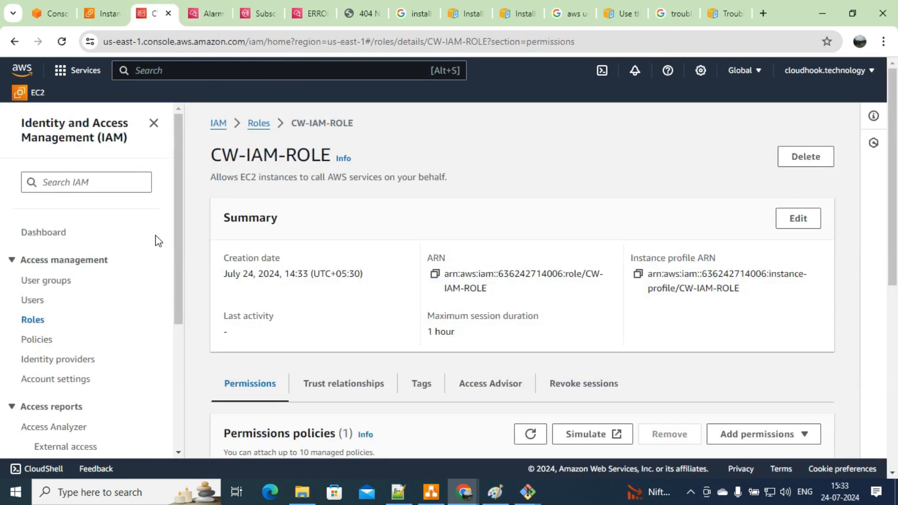
mouse_move(175, 234)
left_mouse_down()
mouse_move(180, 279)
mouse_move(178, 248)
left_mouse_up()
left_click(166, 12)
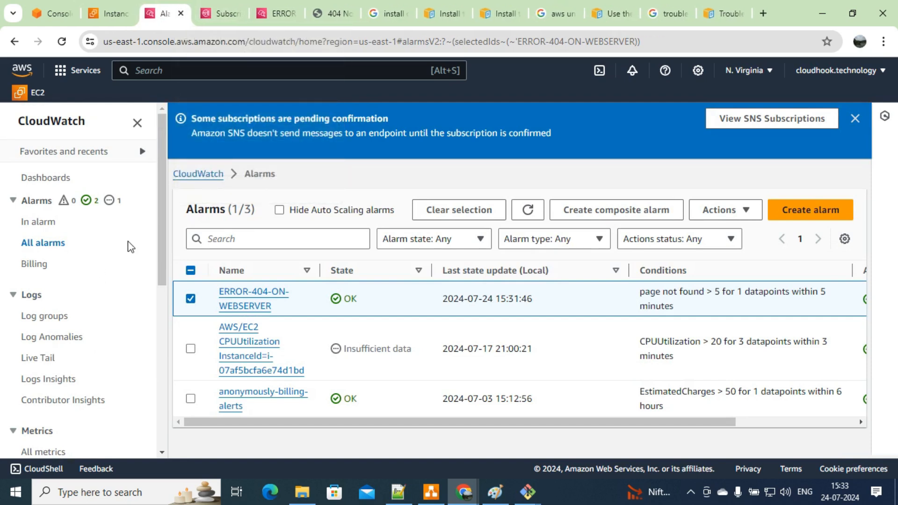
Step: Open the access_log group's instance log stream and refresh events to review the recent 404 requests
left_click(44, 317)
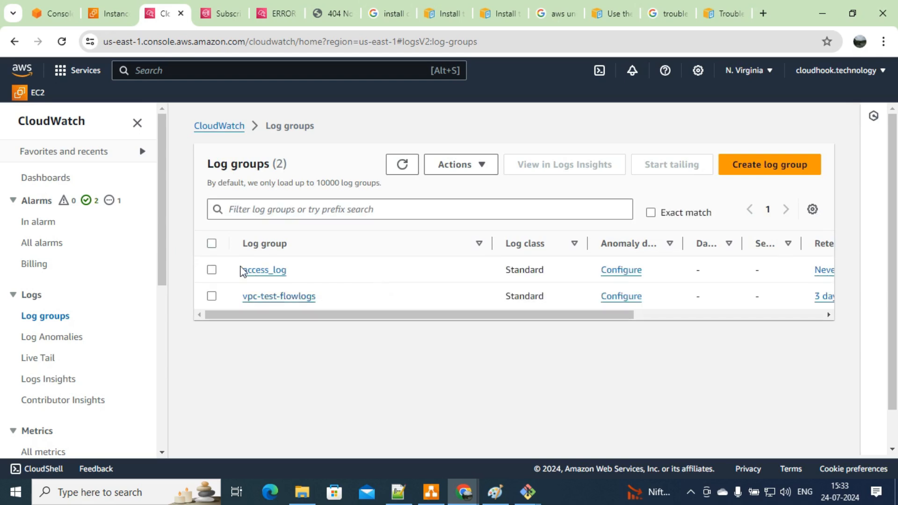
left_click(255, 271)
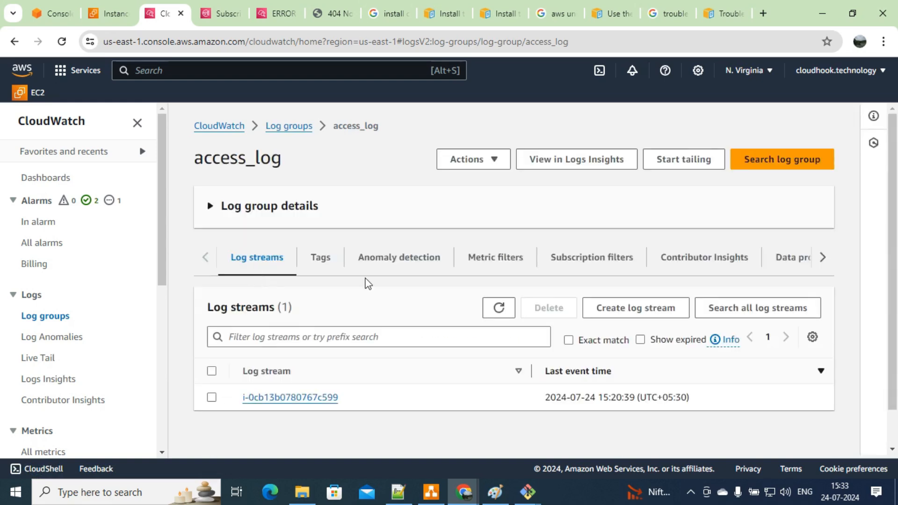
left_click(302, 398)
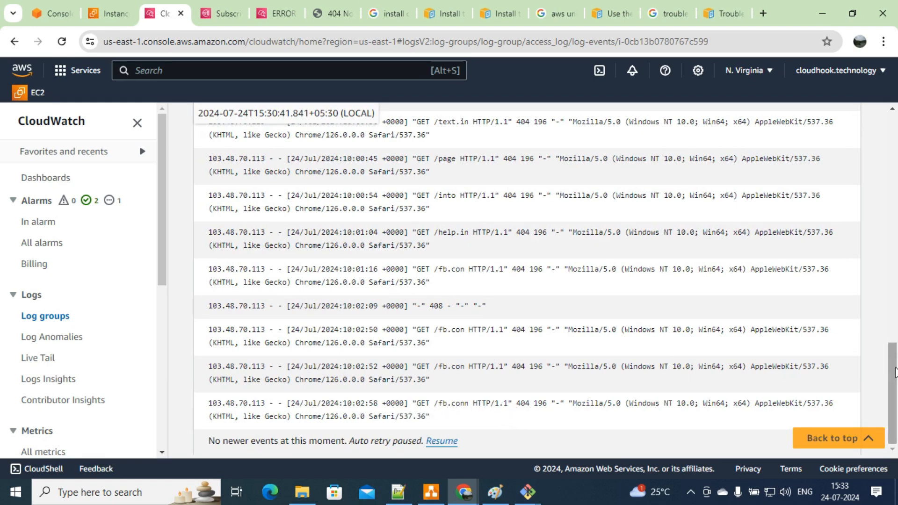
left_click_drag(891, 365, 885, 136)
left_click(545, 163)
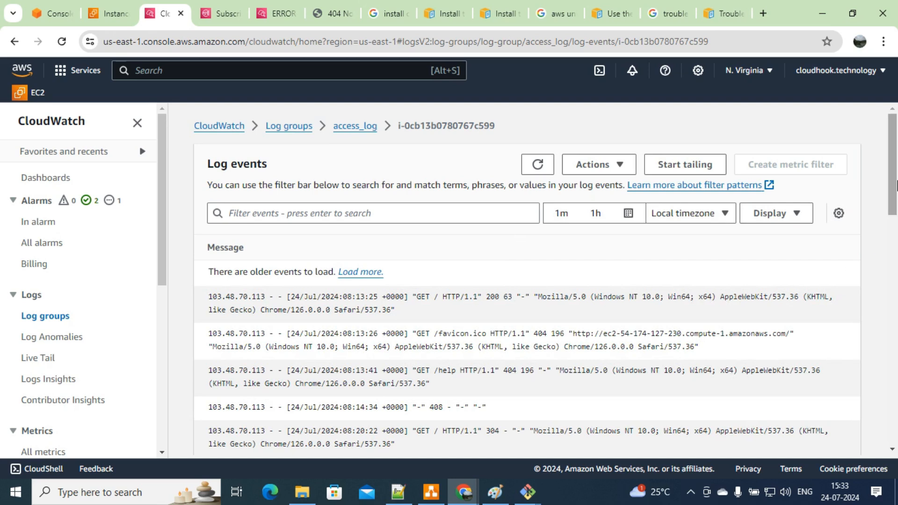
left_click_drag(890, 166, 890, 409)
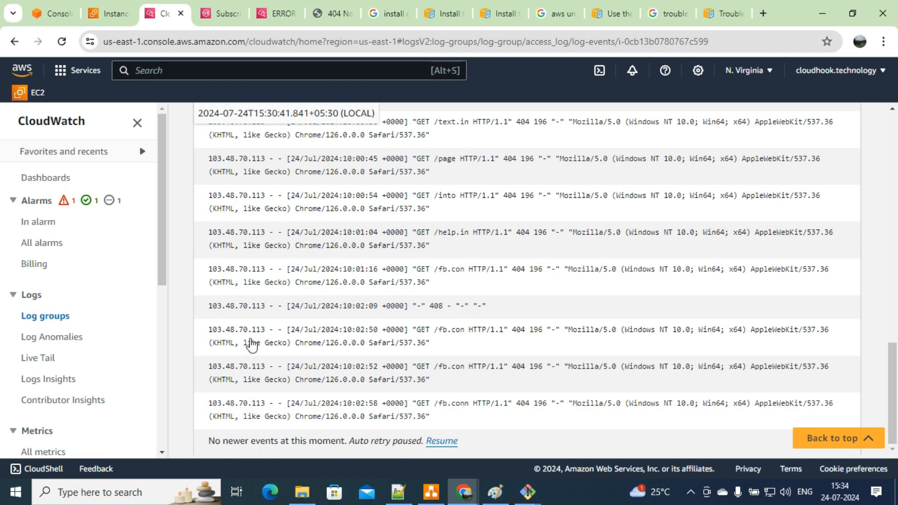
left_click(225, 6)
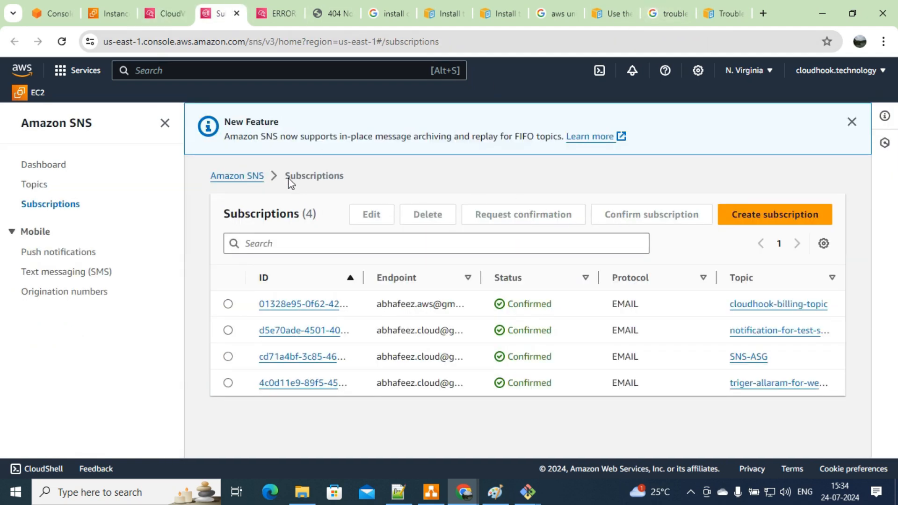
Step: Refresh ERROR-404-ON-WEBSERVER and verify it is In alarm at 8 page-not-found errors with SNS action executed
left_click(255, 8)
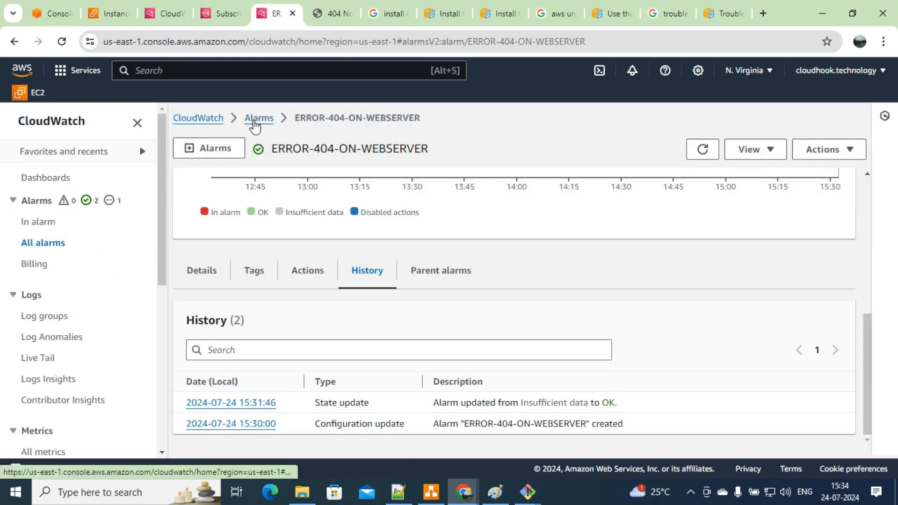
left_click(702, 149)
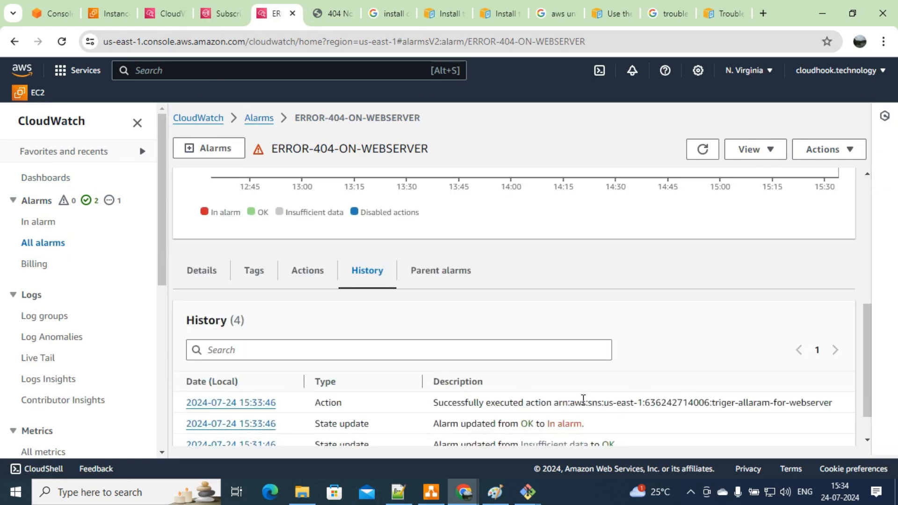
left_click_drag(869, 316, 858, 197)
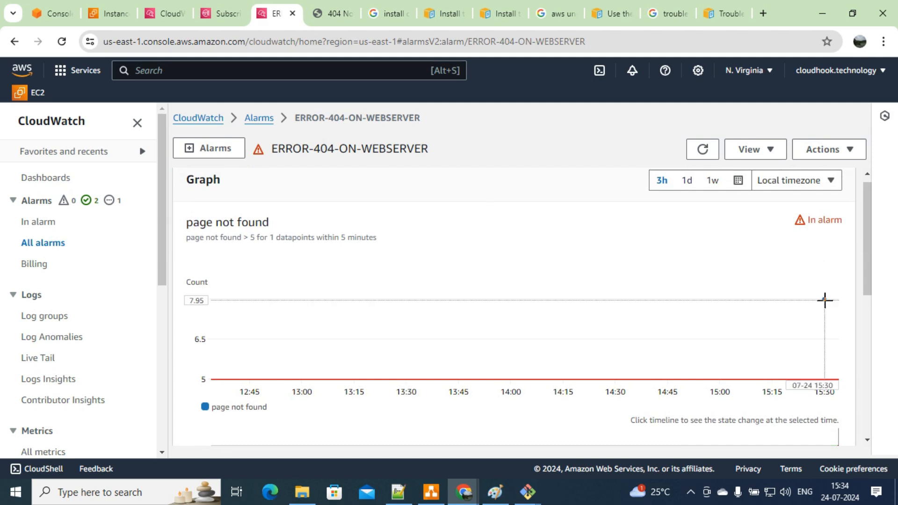
mouse_move(824, 300)
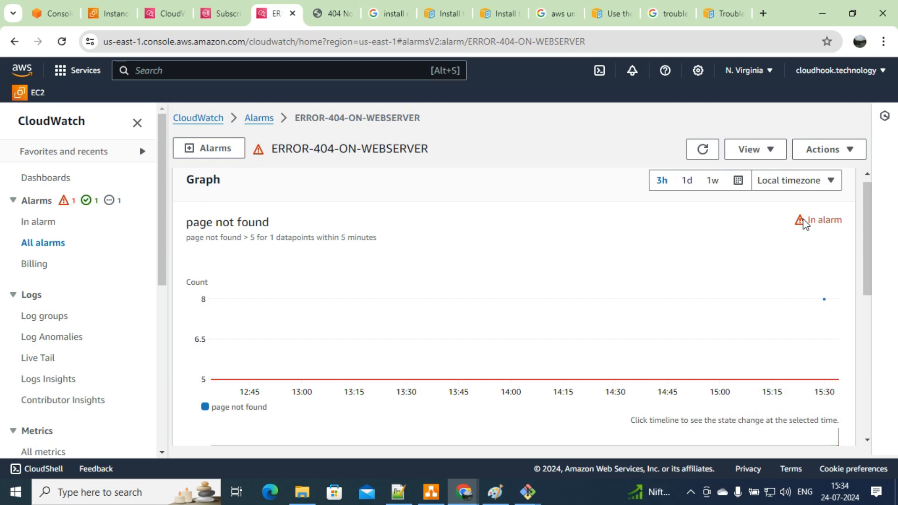
left_click(496, 492)
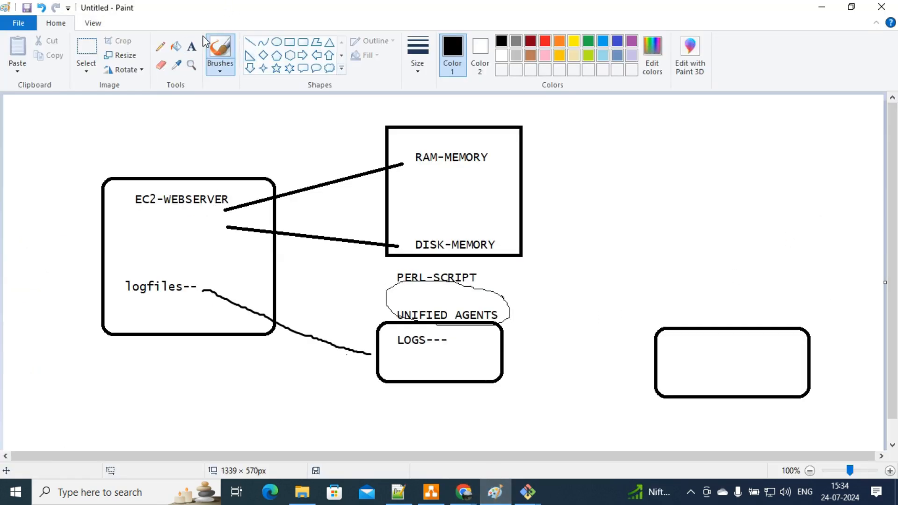
Step: Draw a thin pencil arrow into the EC2-WEBSERVER box from its left in Paint
left_click(159, 47)
mouse_move(66, 203)
left_mouse_down()
mouse_move(146, 237)
mouse_move(132, 249)
left_mouse_up()
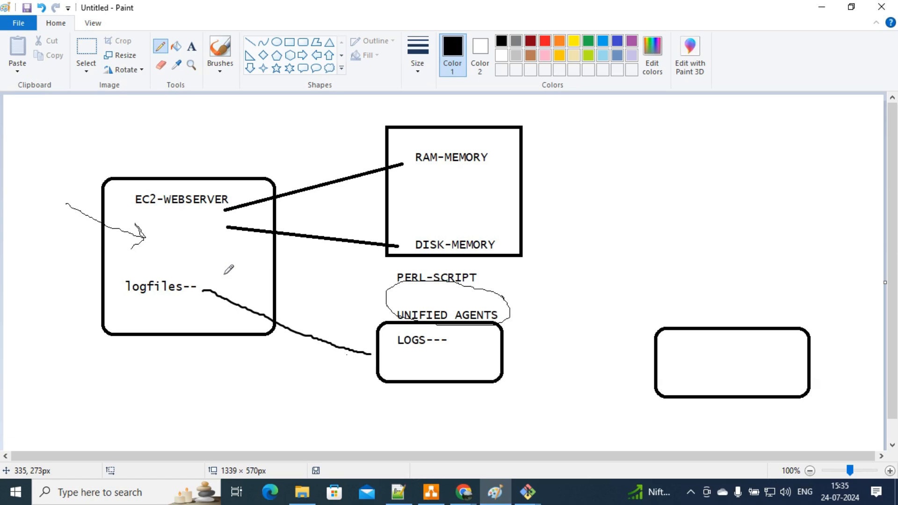
left_click(466, 497)
left_click(381, 427)
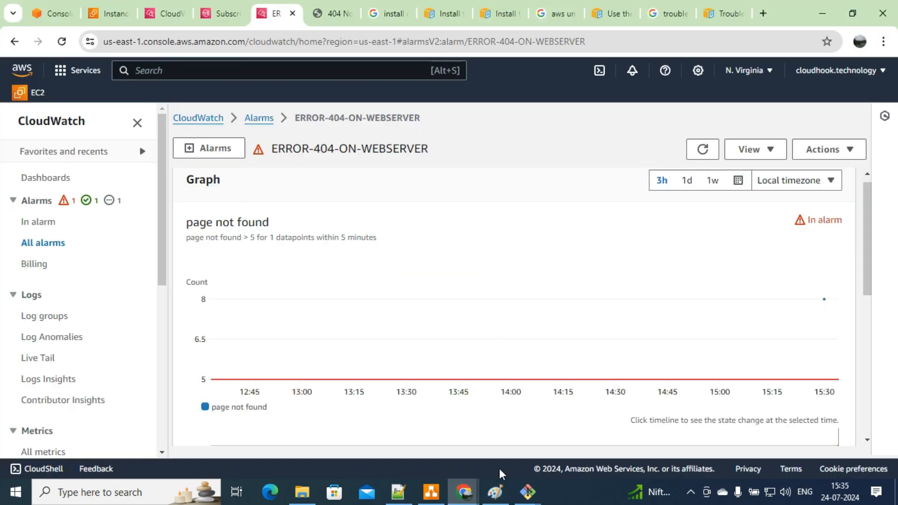
Step: Review the CloudWatch agent troubleshooting guide's fetch-config section, then open a new blank tab
left_click(723, 13)
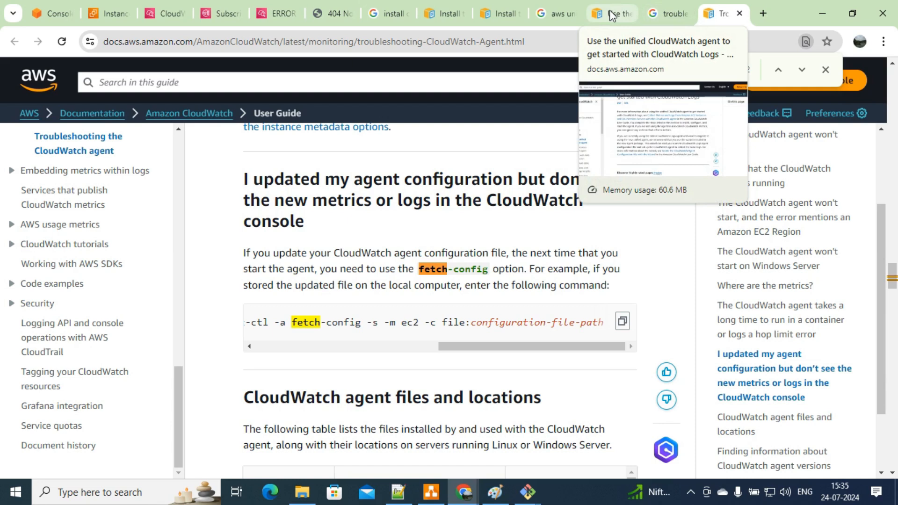
left_click(765, 9)
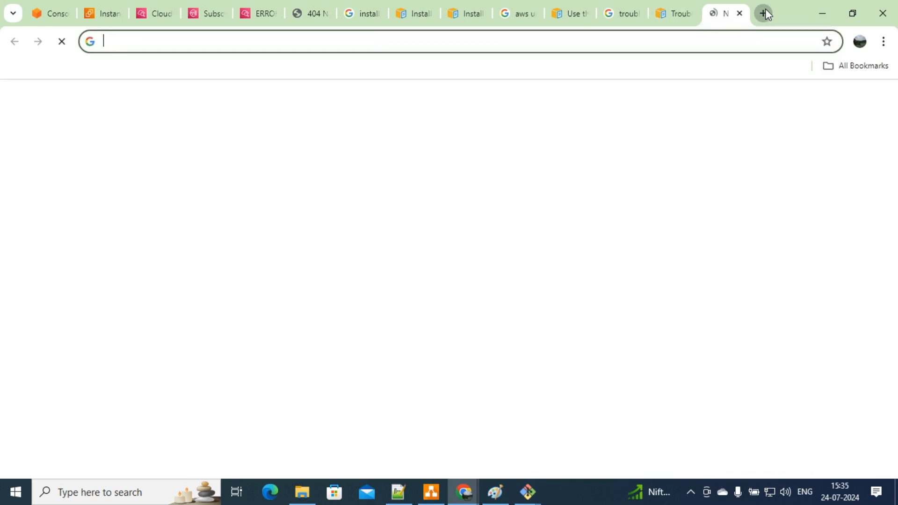
Step: Check the incognito Gmail inbox for the new ALARM "ERROR-404-ON-WEBSERVER" notification email
left_click(306, 13)
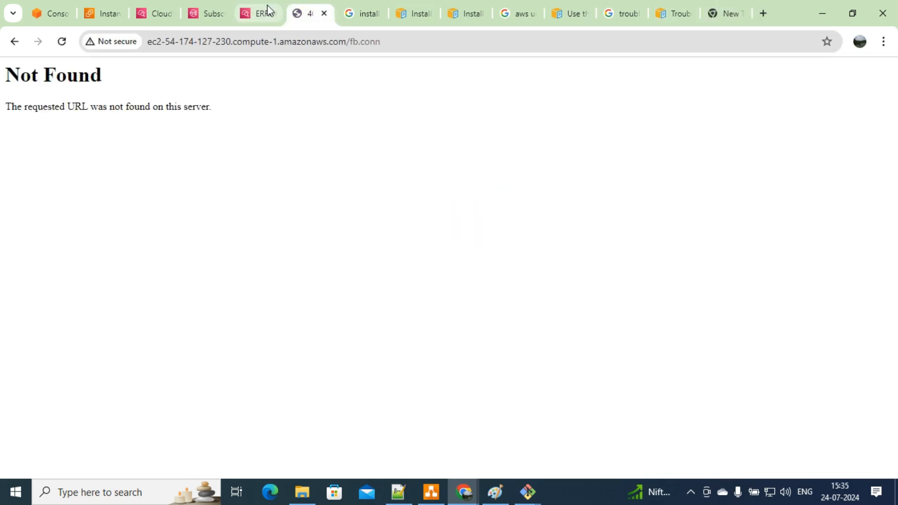
mouse_move(464, 499)
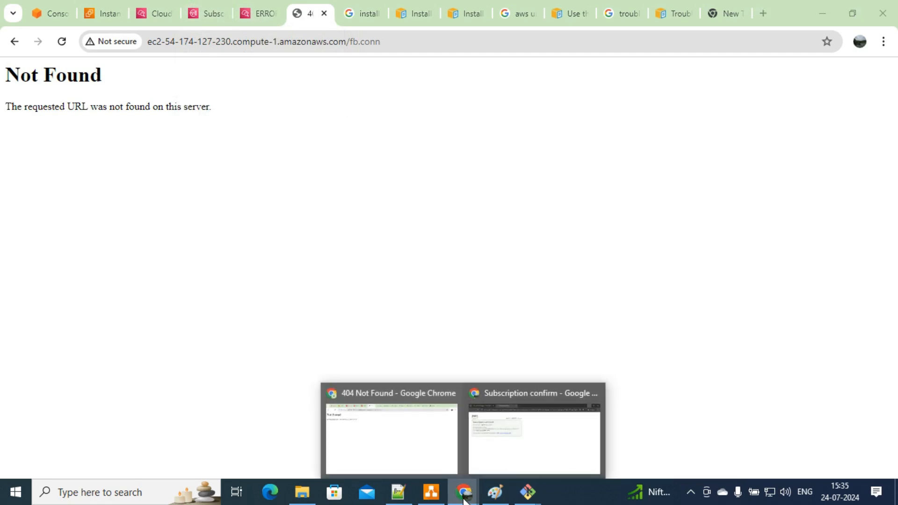
left_click(513, 433)
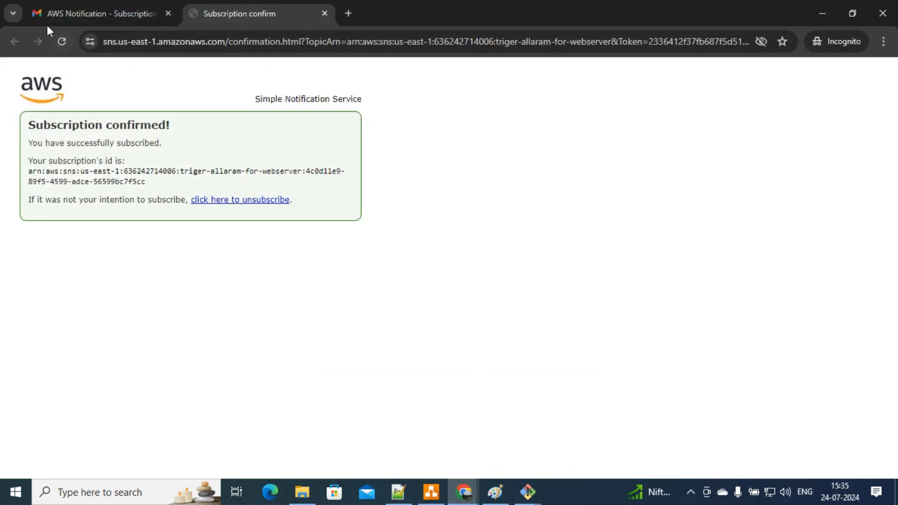
left_click(145, 10)
left_click(253, 124)
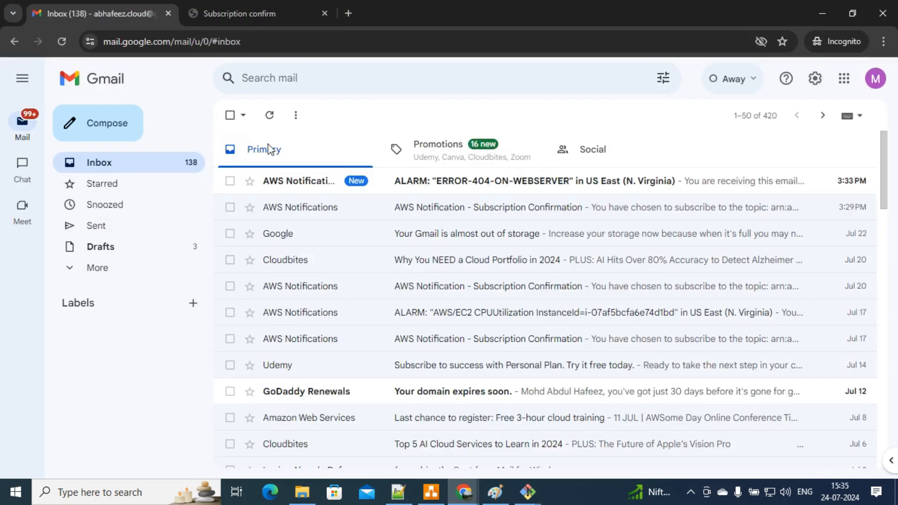
Step: Read the ERROR-404-ON-WEBSERVER alarm email (7.0 above threshold 5.0), then select the sns ellipse in the draw.io diagram
left_click(467, 181)
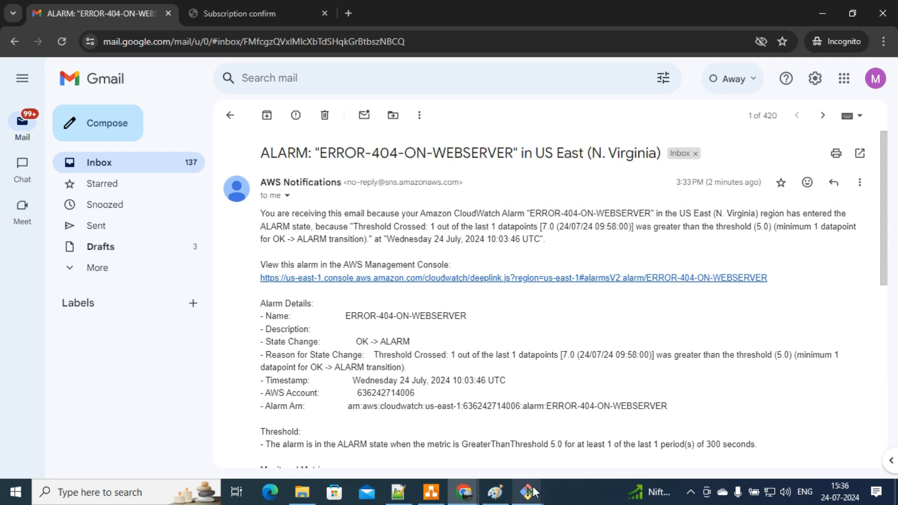
left_click(495, 492)
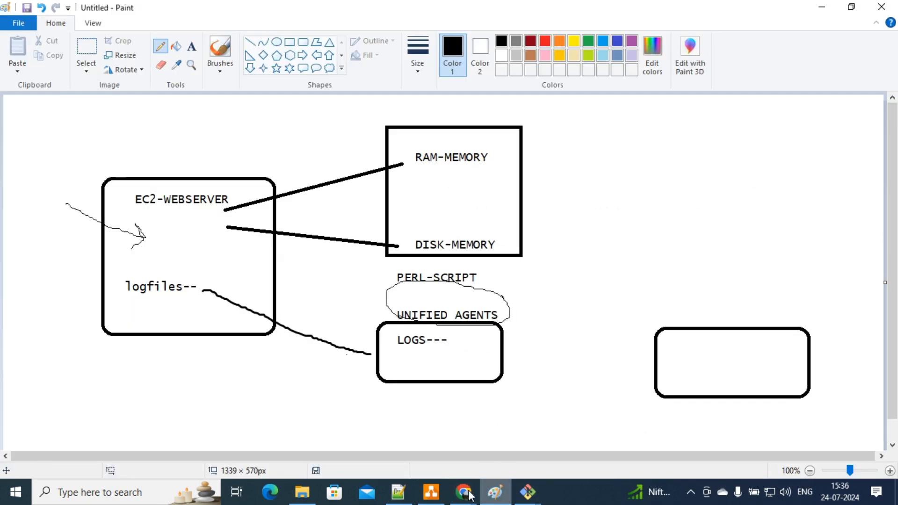
left_click(431, 492)
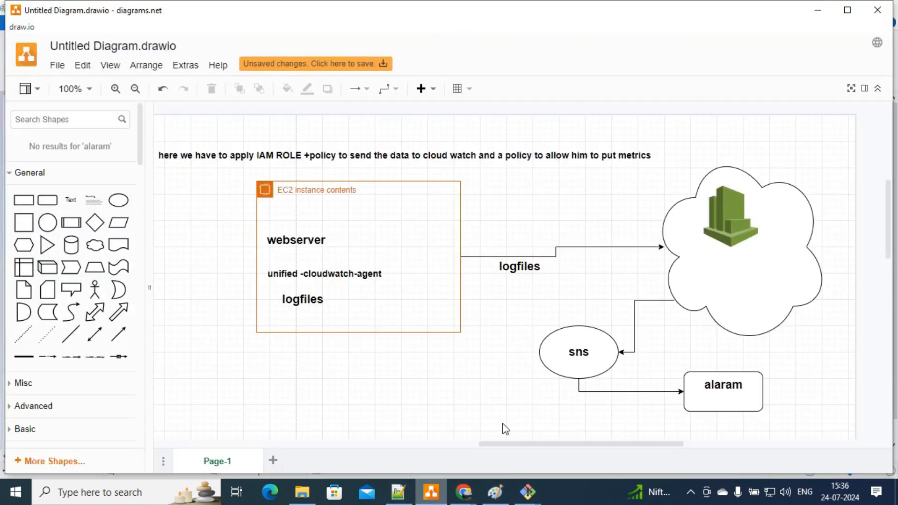
left_click(575, 338)
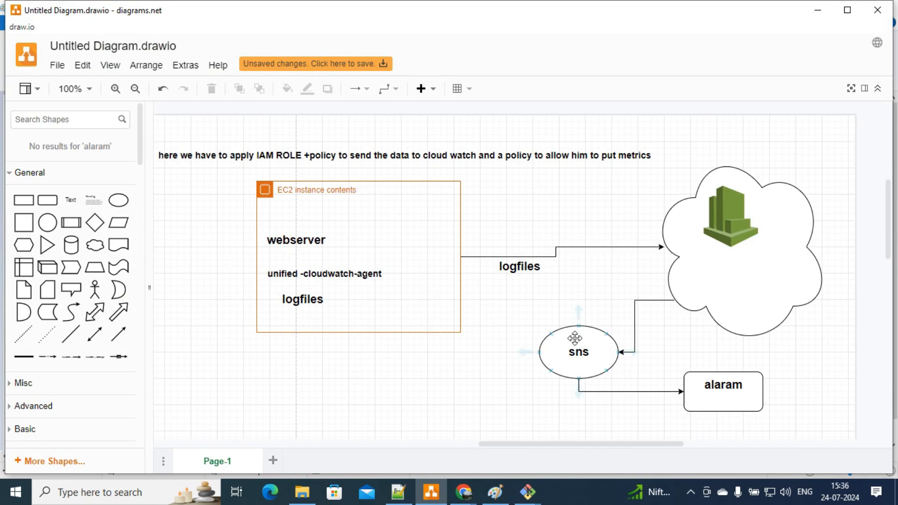